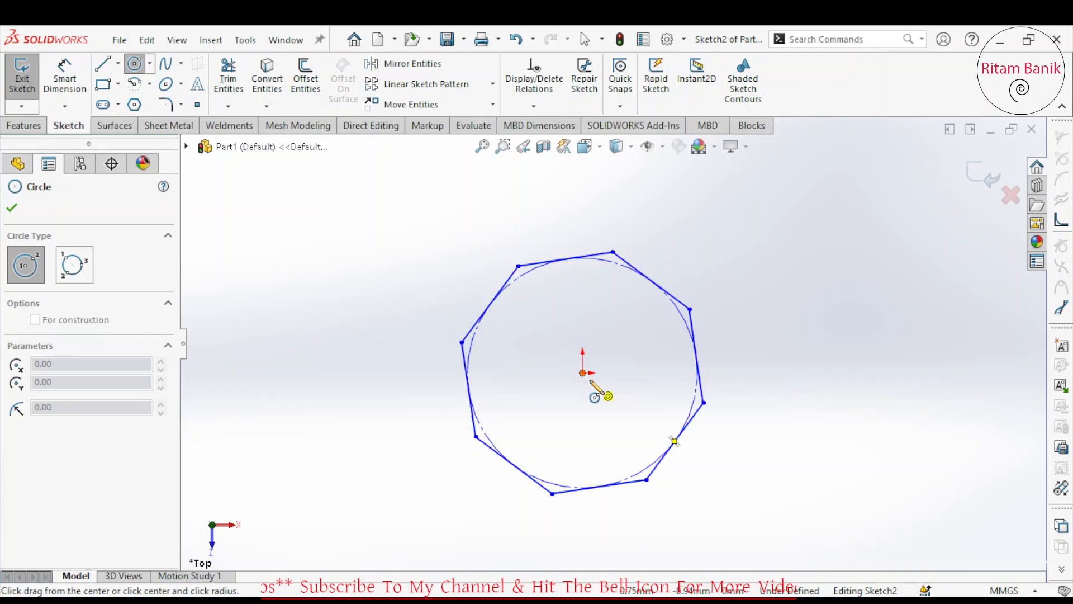
Draw a circle centred on the origin inside the octagon
click(619, 434)
click(73, 93)
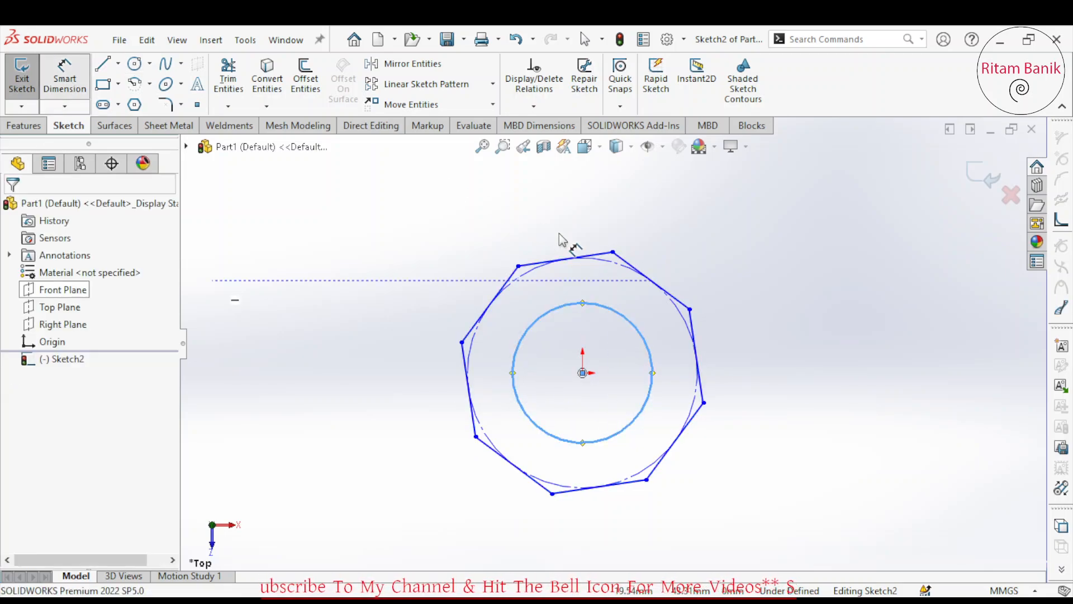
key(Escape)
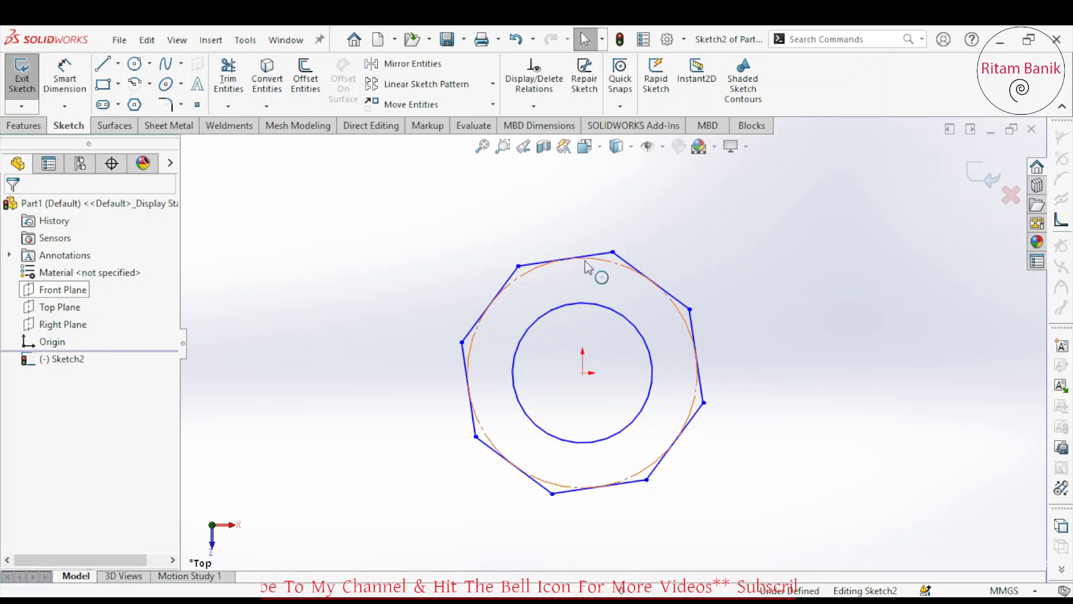
Make the octagon's slightly tilted top side horizontal
click(599, 257)
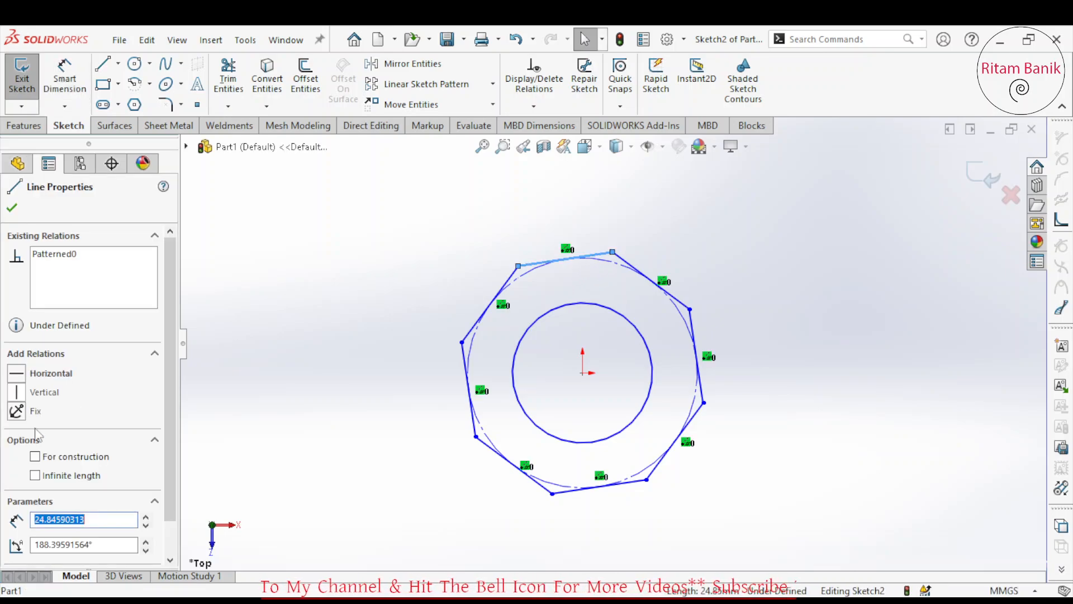
click(17, 374)
key(Escape)
Dimension the distance between the octagon's two opposite vertical sides as 24 mm
click(65, 78)
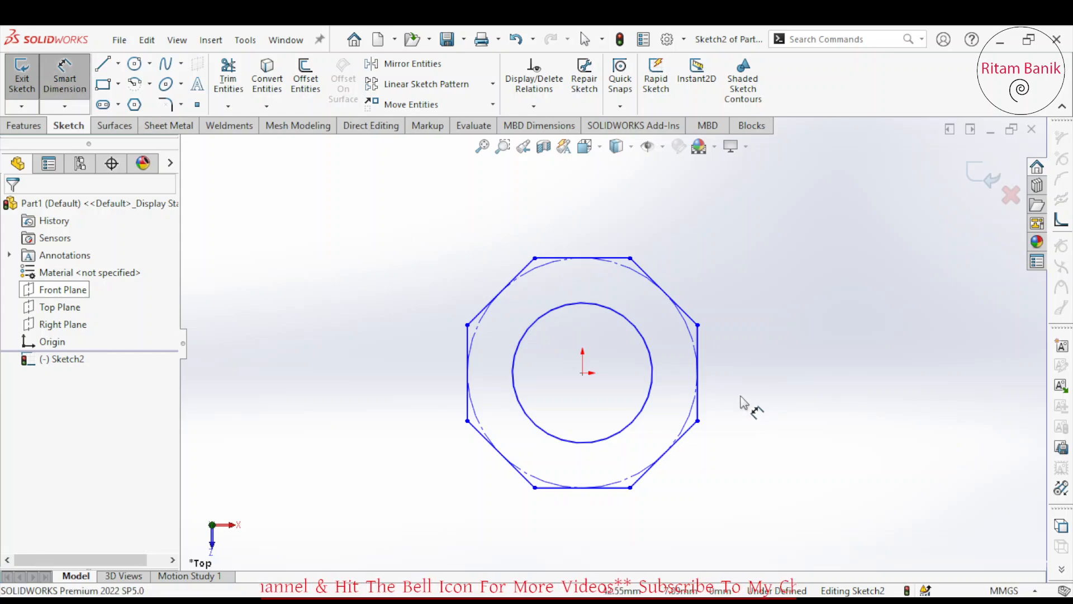
click(700, 377)
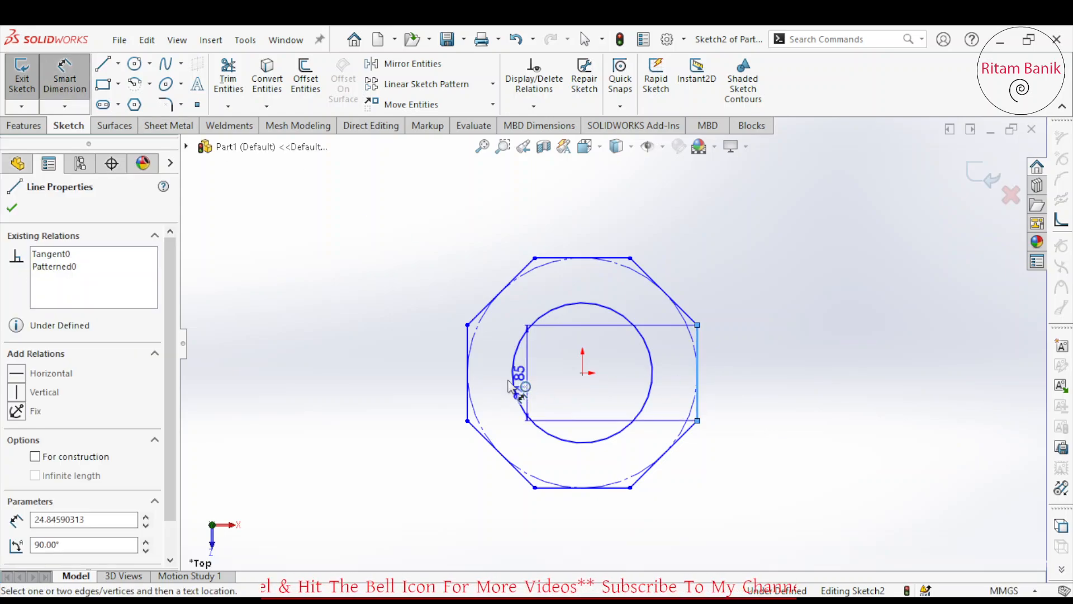
click(468, 394)
click(587, 215)
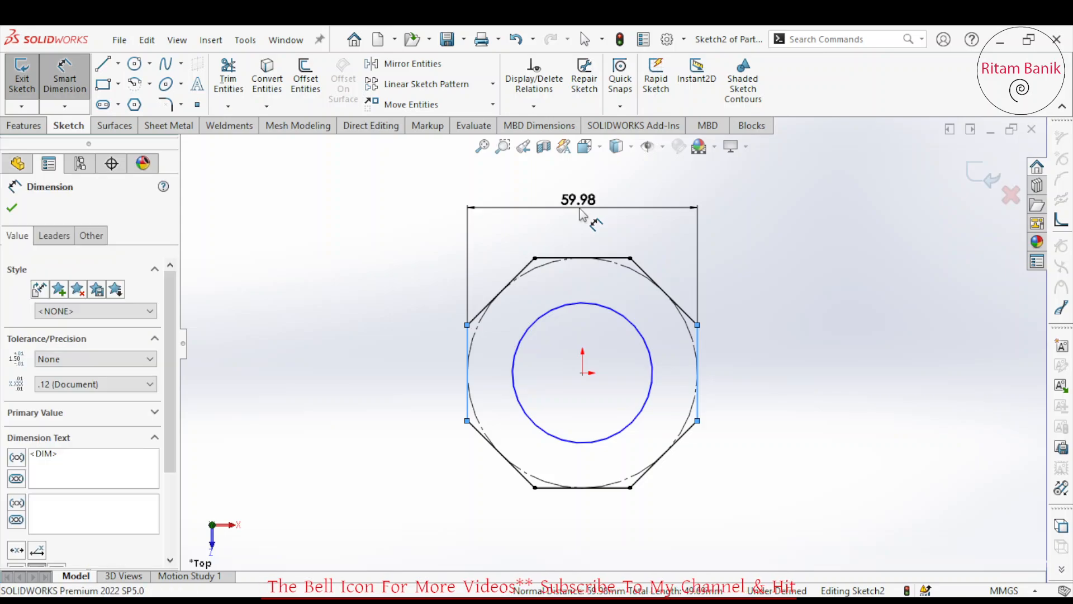
text(24)
key(Return)
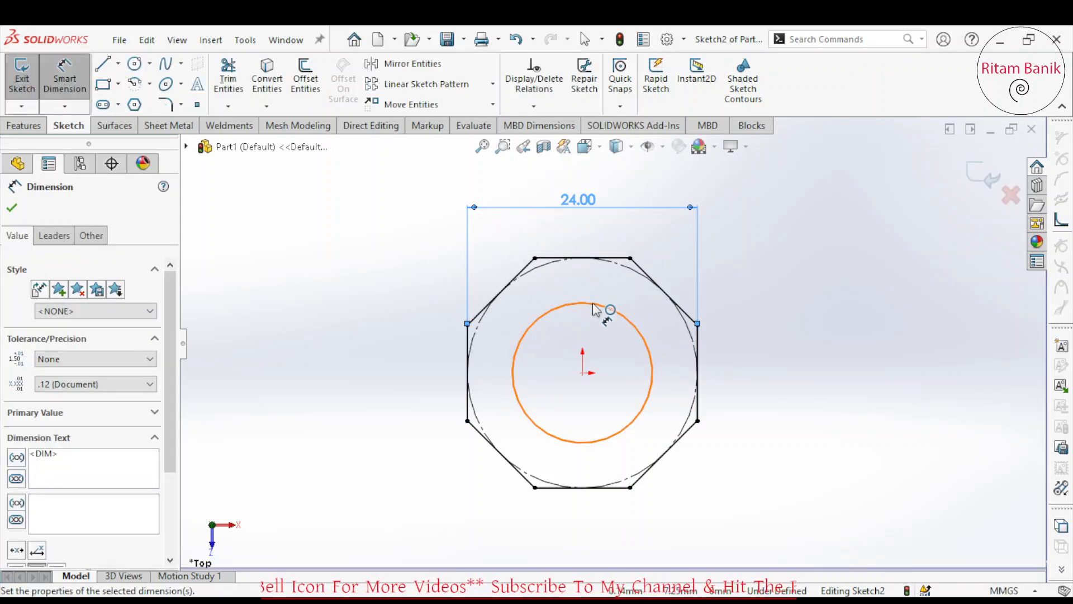
Dimension the circle inside the octagon with a diameter of 20 mm, placing the text inside the circle
click(604, 307)
click(411, 279)
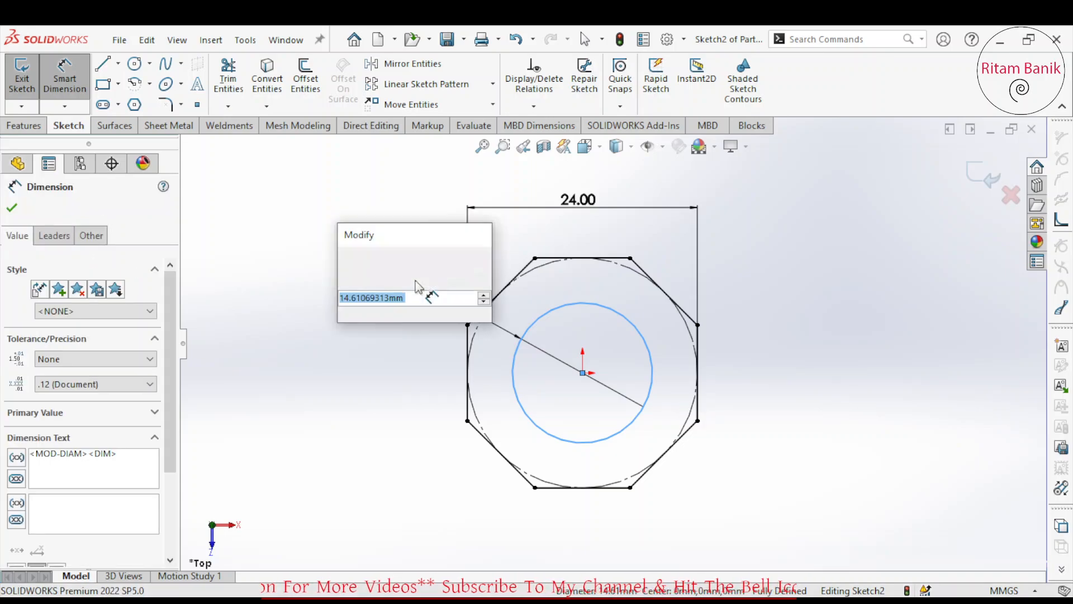
key(Return)
drag(407, 273, 536, 378)
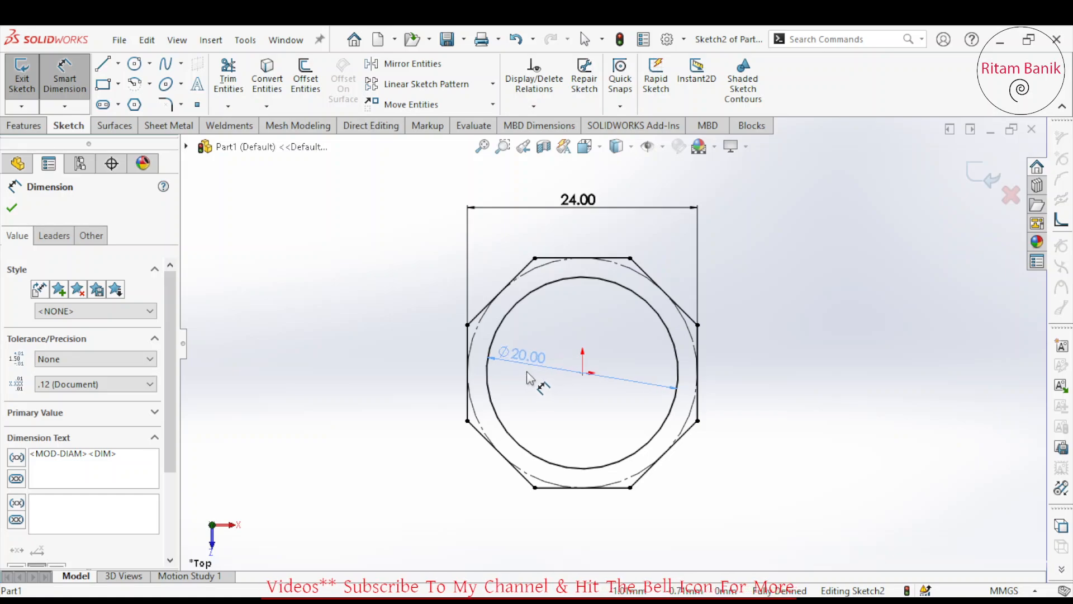
click(409, 384)
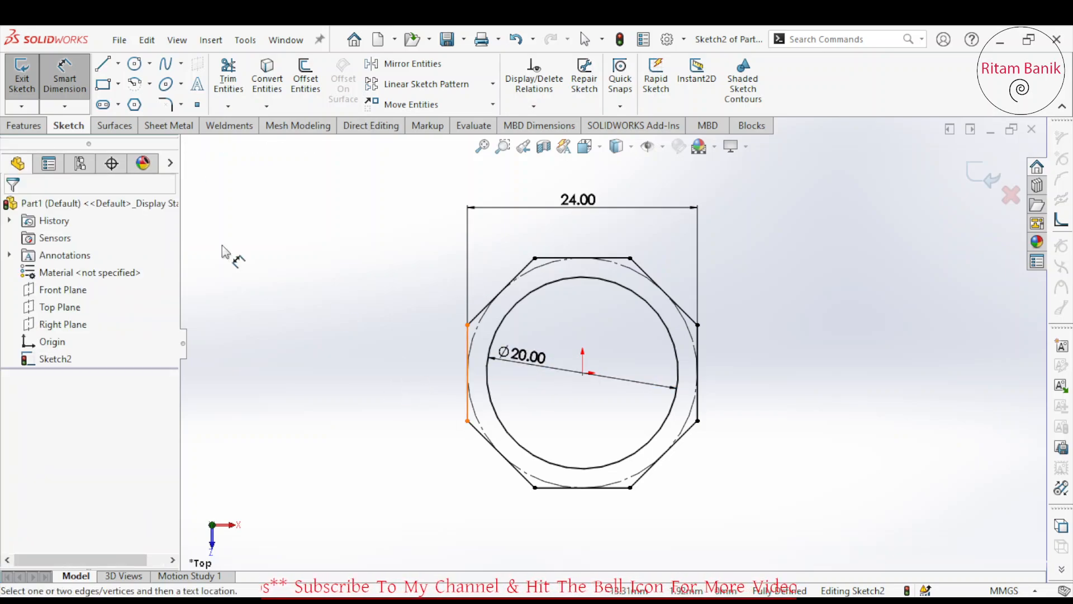
Draw a horizontal line below the octagon, extending slightly past it on both sides
click(103, 64)
click(451, 540)
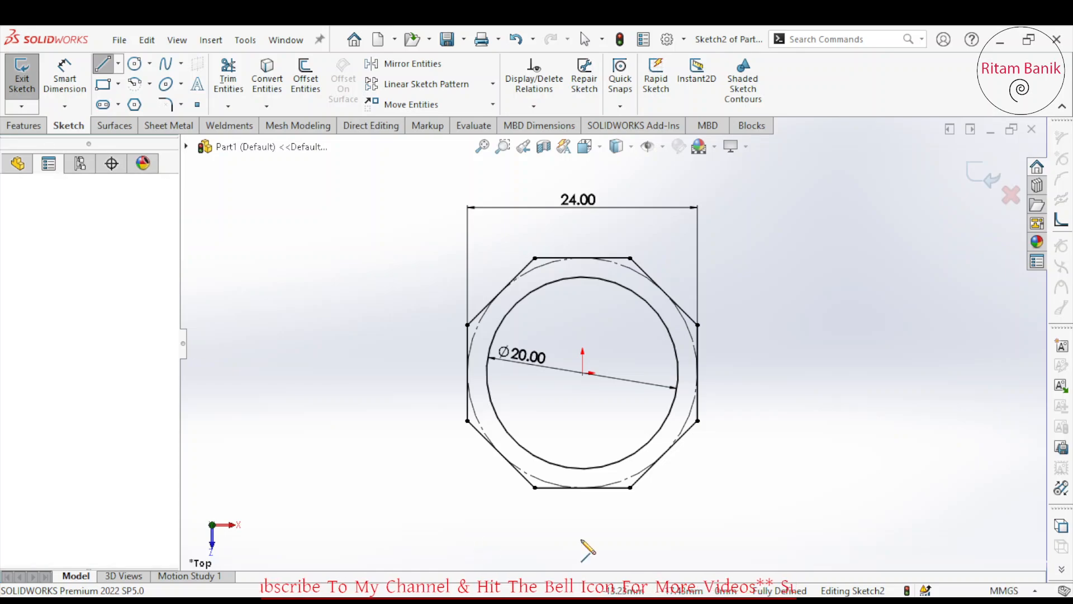
double_click(733, 541)
key(Escape)
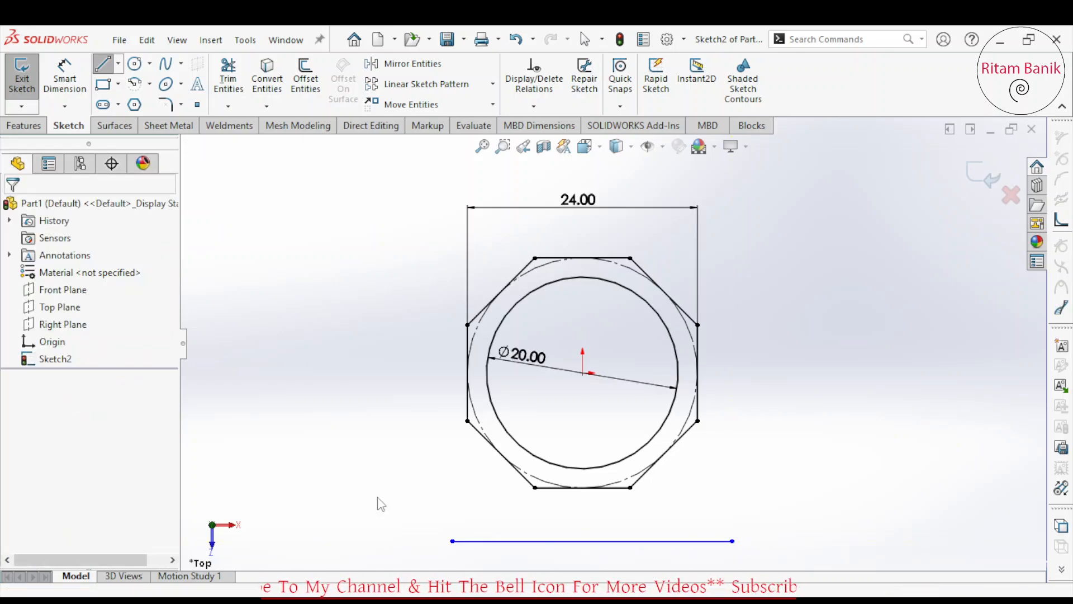
Continue from the line's left end with a tangent arc of about 5.4 mm radius, a vertical line and an opposite tangent arc of about 8.7 mm radius
click(451, 540)
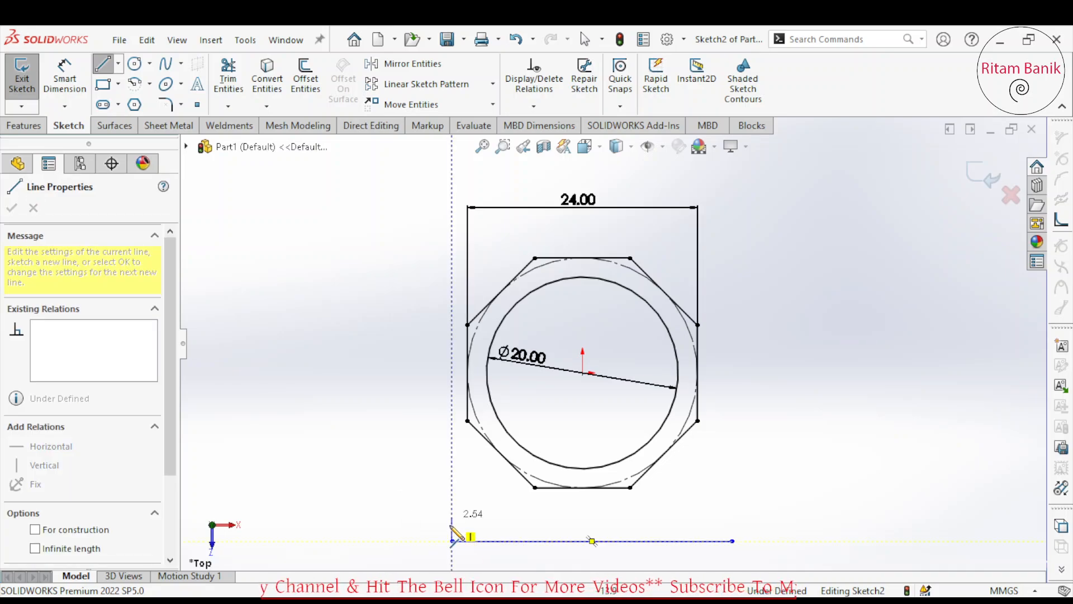
click(401, 487)
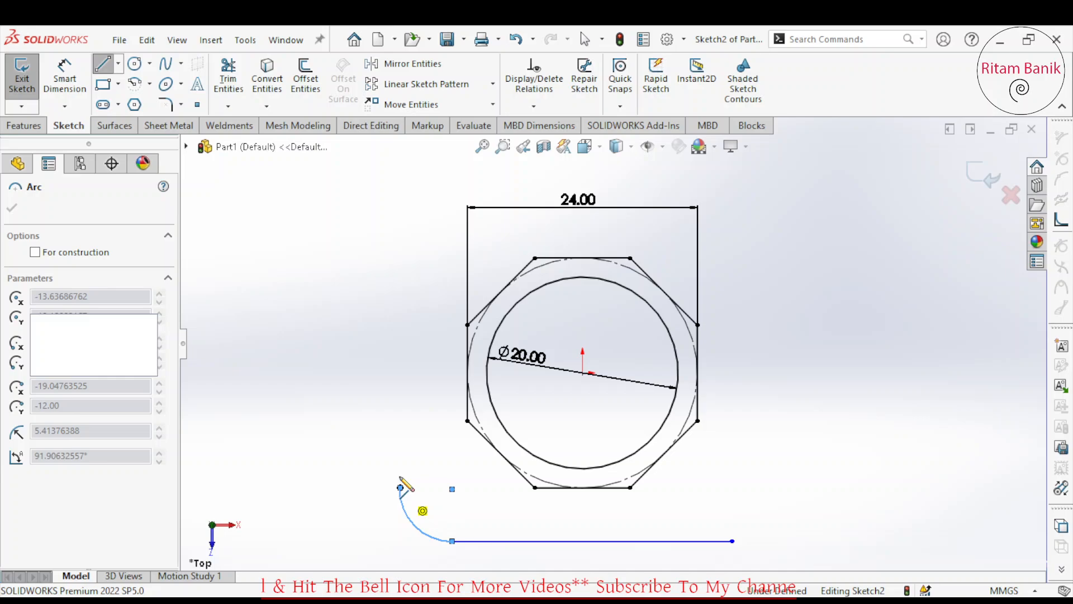
double_click(400, 420)
click(400, 420)
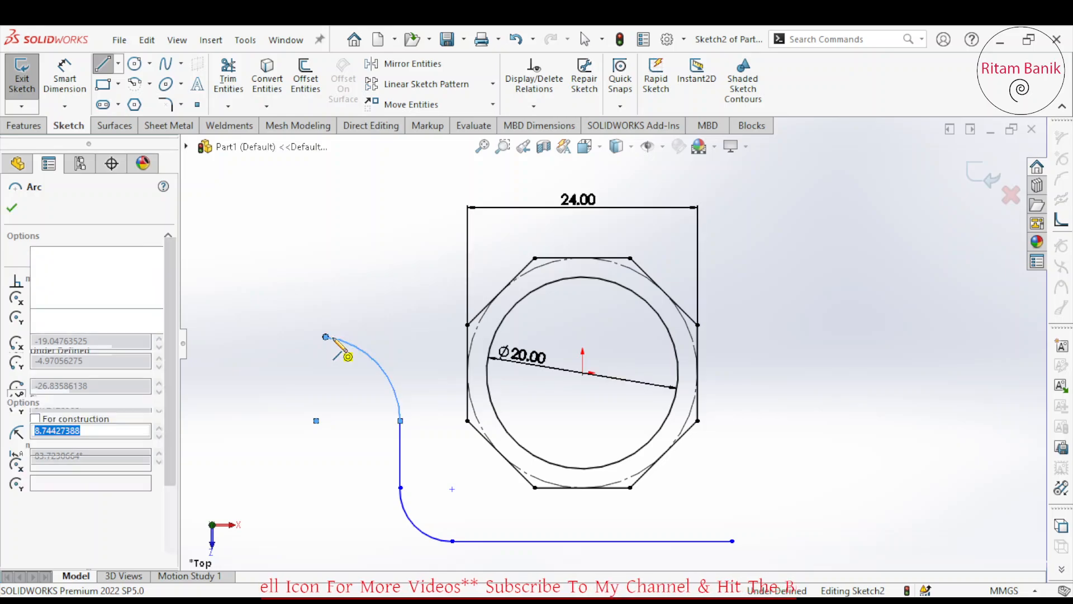
key(Escape)
Dimension the upper arc of the open profile with a radius of 10 mm
click(64, 78)
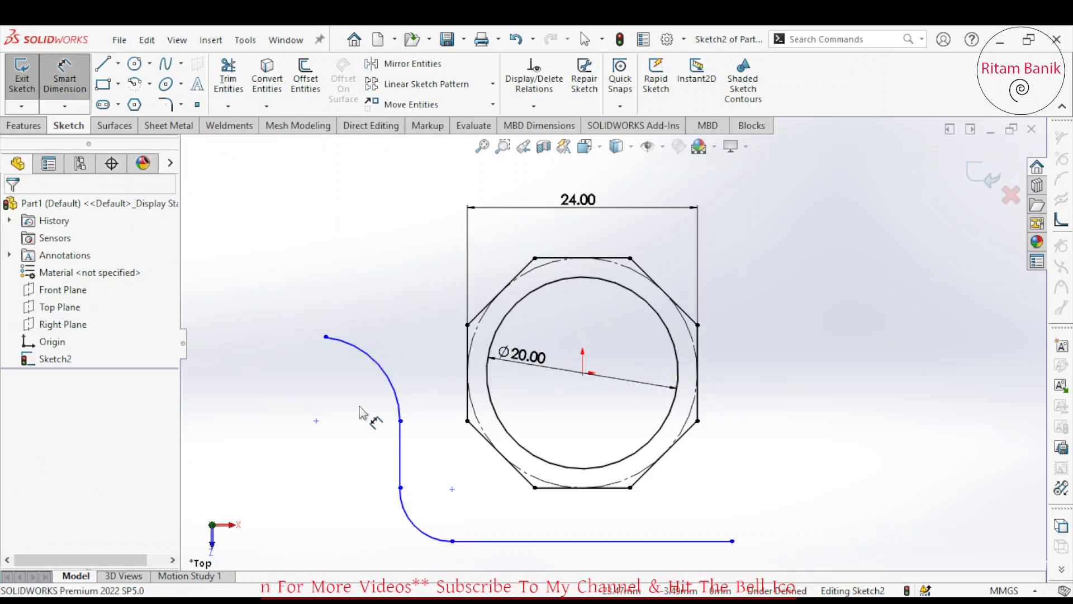
click(353, 384)
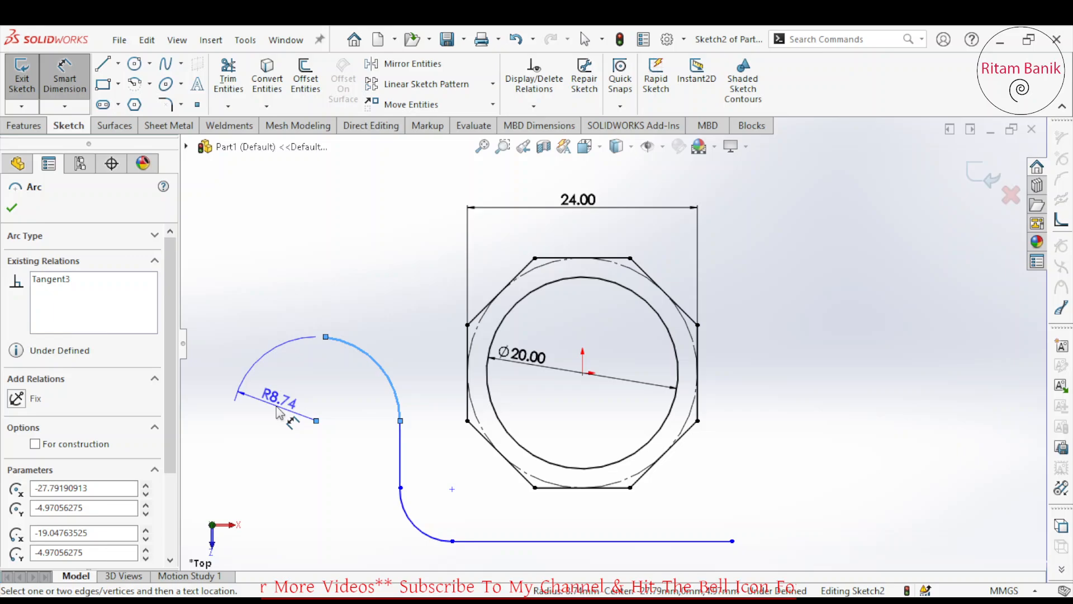
click(333, 414)
text(10)
key(Return)
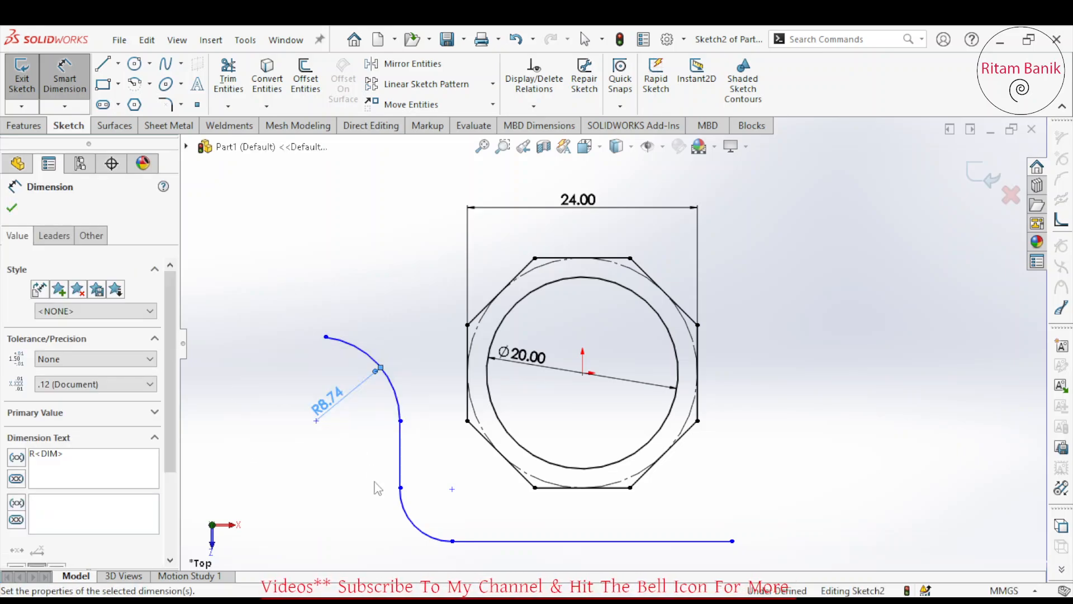
Dimension the lower arc next to the horizontal line with a radius of 11.2 mm
click(421, 530)
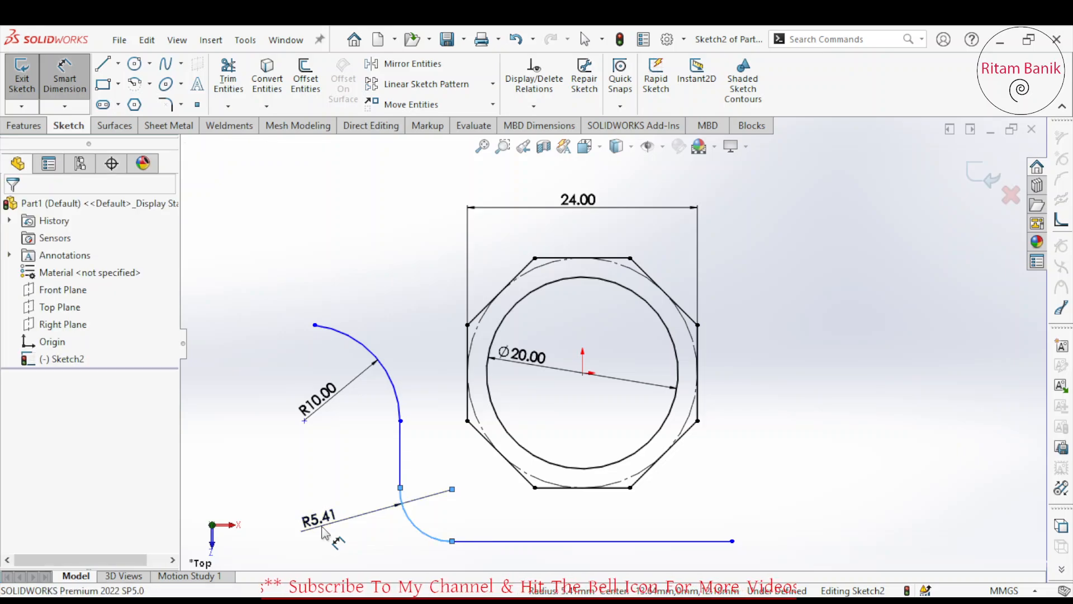
click(324, 531)
text(11)
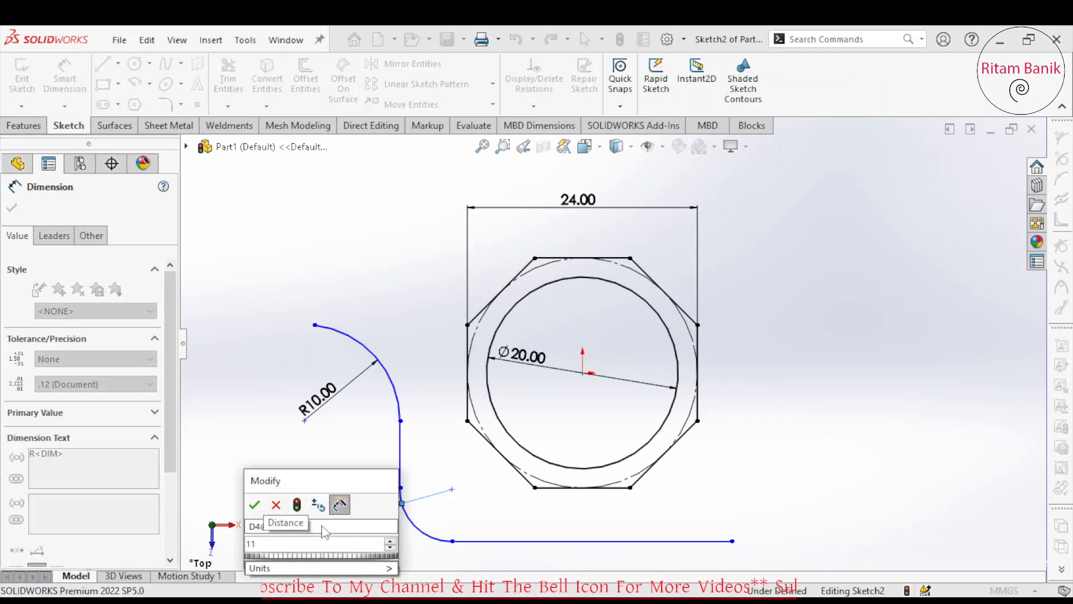
text(.2)
key(Return)
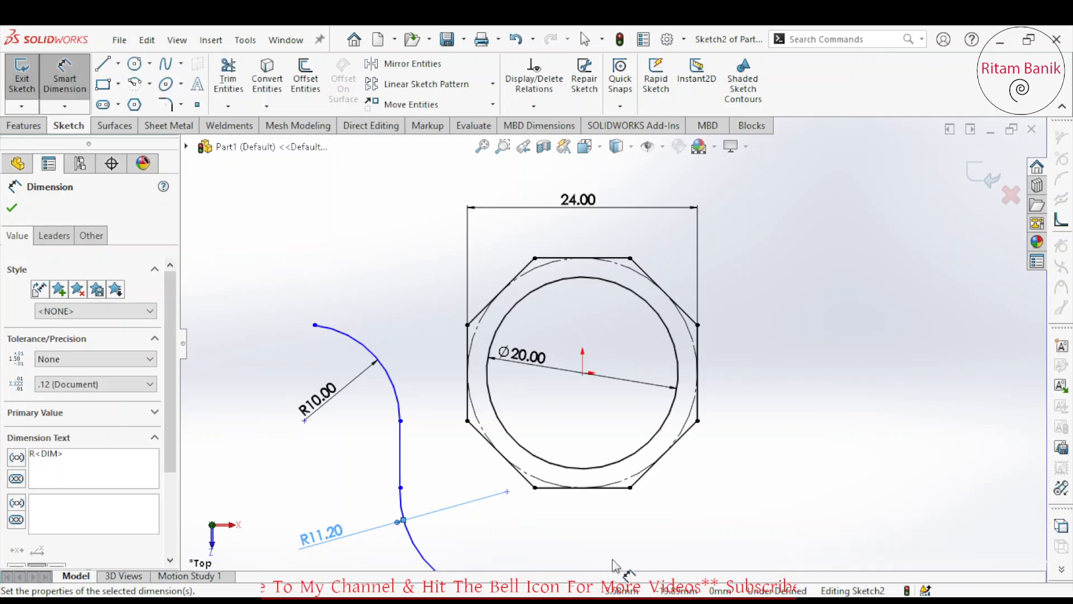
Set the horizontal distance between the lower arc's centre and the origin to 25 mm
scroll(609, 346, down, 3)
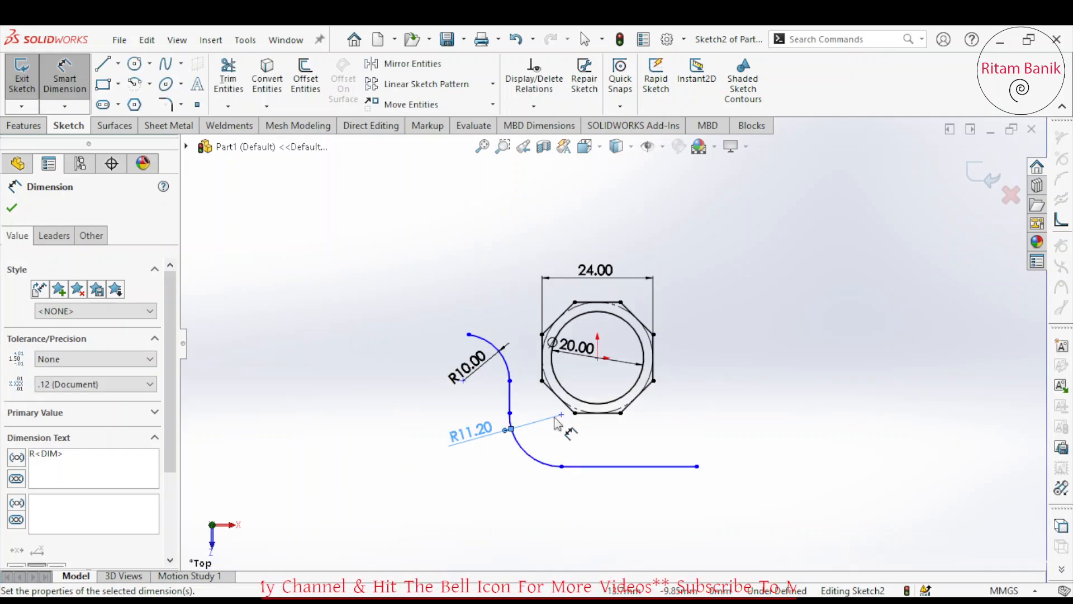
scroll(548, 422, up, 3)
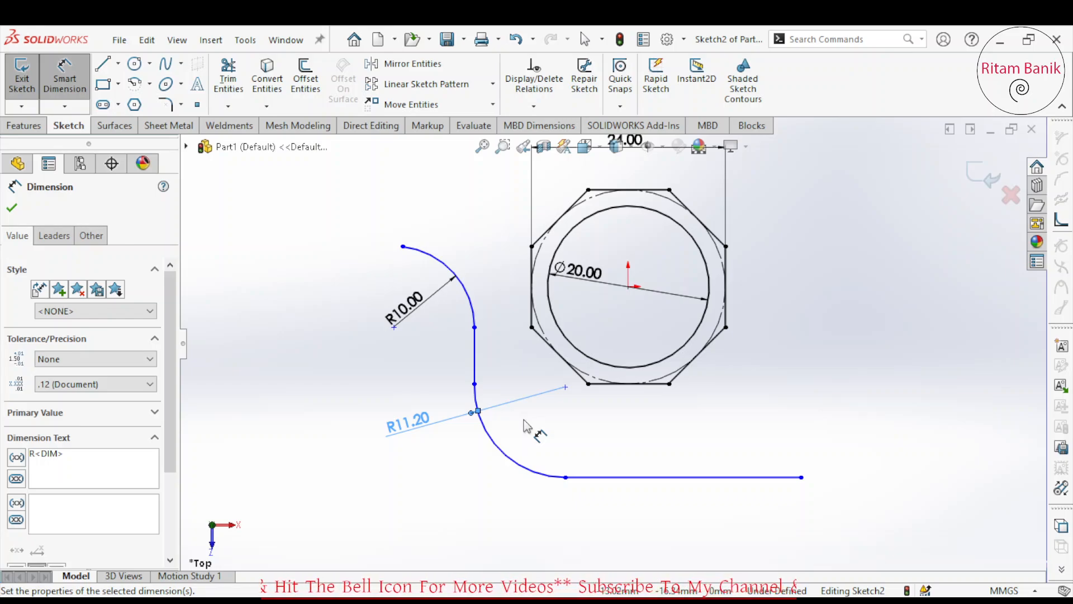
click(566, 391)
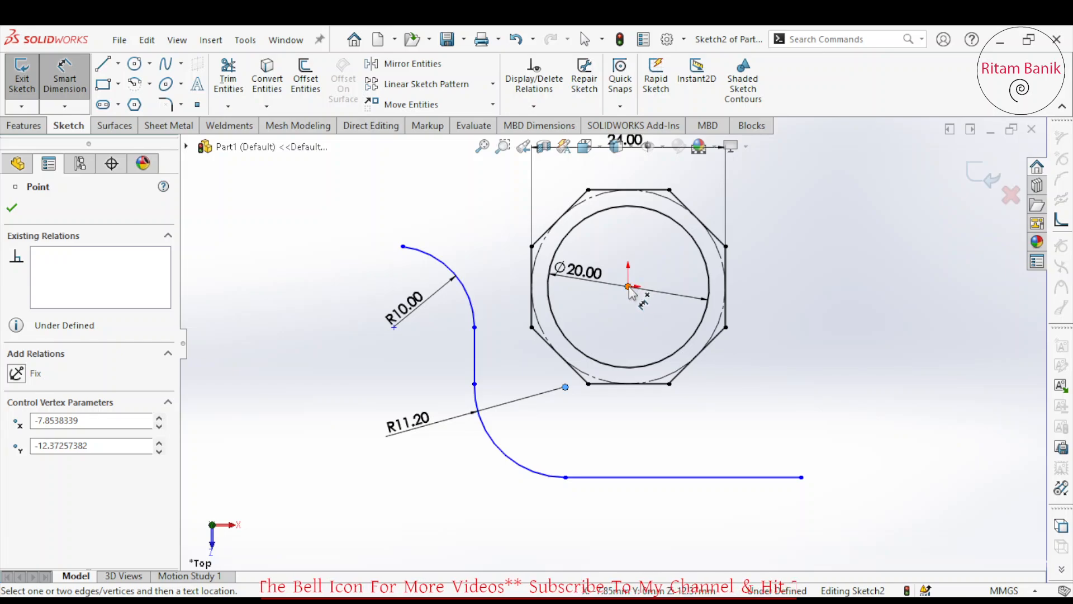
click(628, 286)
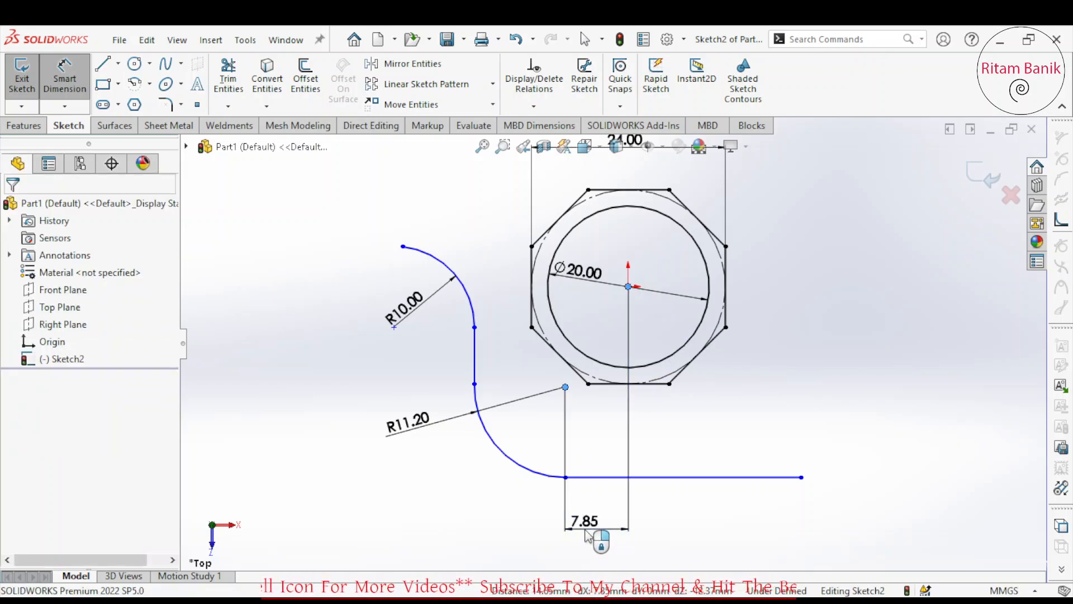
click(587, 535)
text(25)
key(Return)
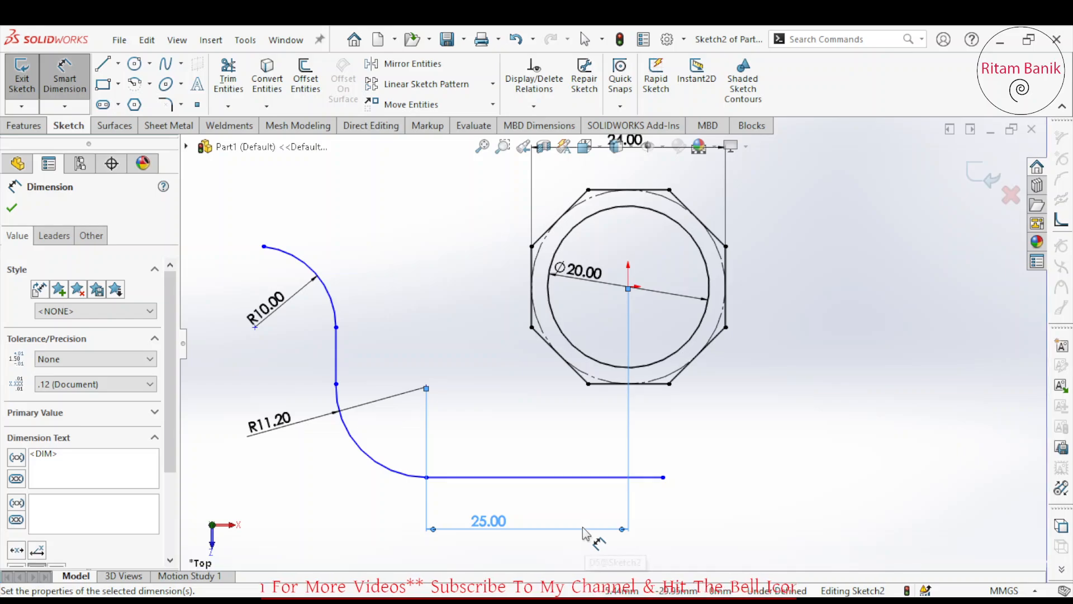
Draw two concentric circles above the open profile, the outer about 31 mm and the inner about 18 mm in diameter
scroll(480, 411, up, 6)
scroll(523, 280, down, 2)
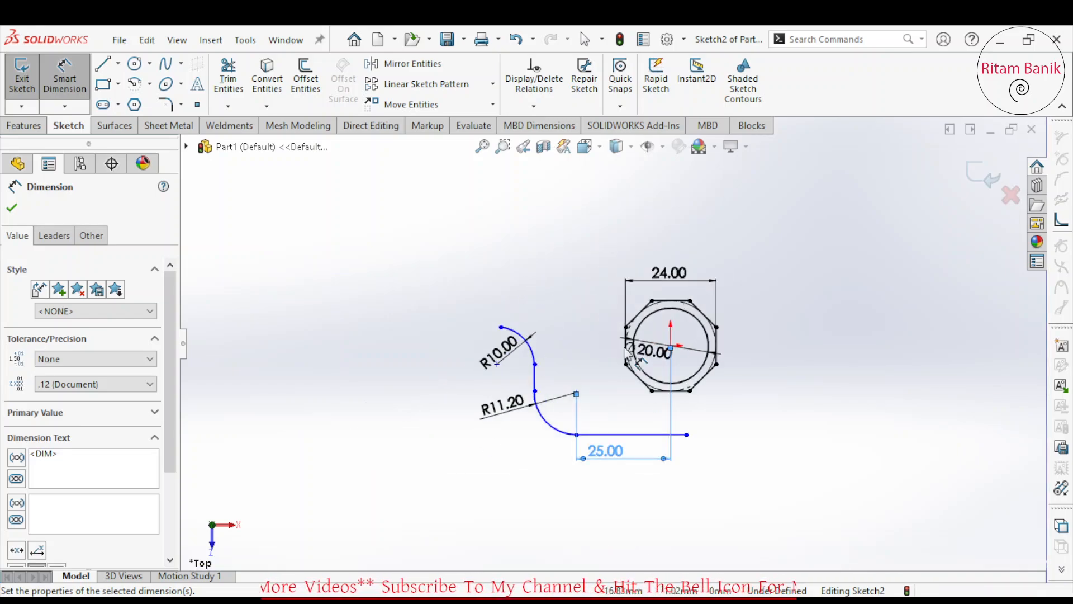
scroll(631, 309, down, 3)
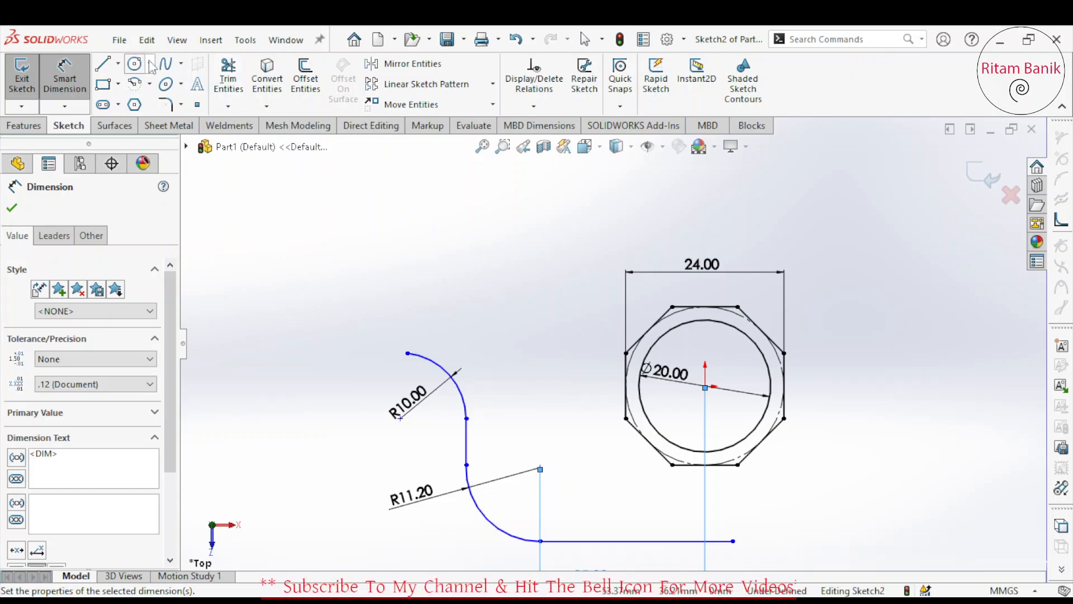
click(134, 63)
click(497, 211)
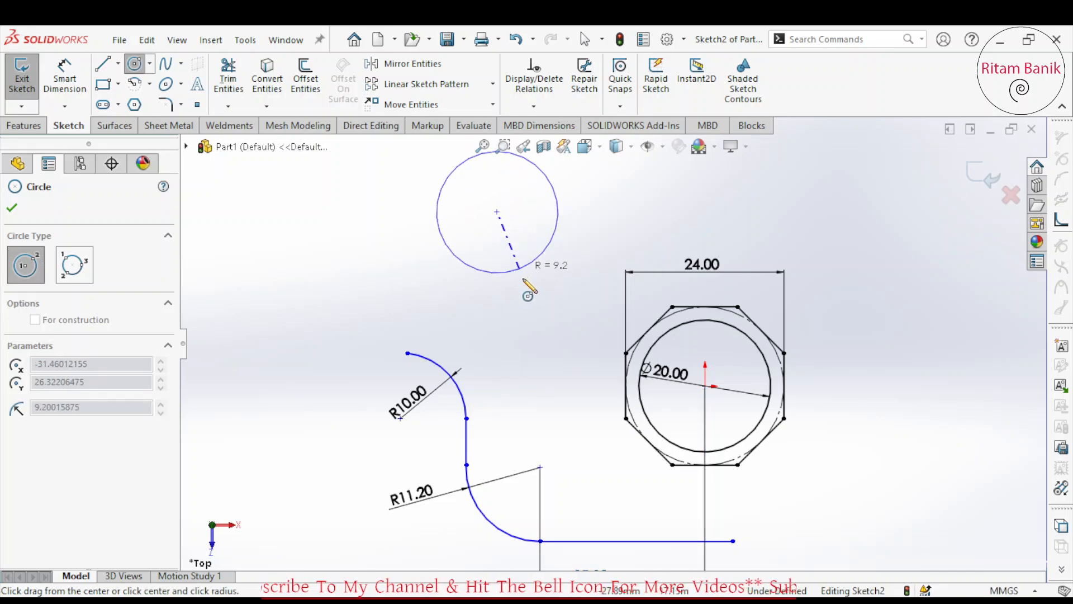
click(535, 307)
click(497, 212)
click(528, 260)
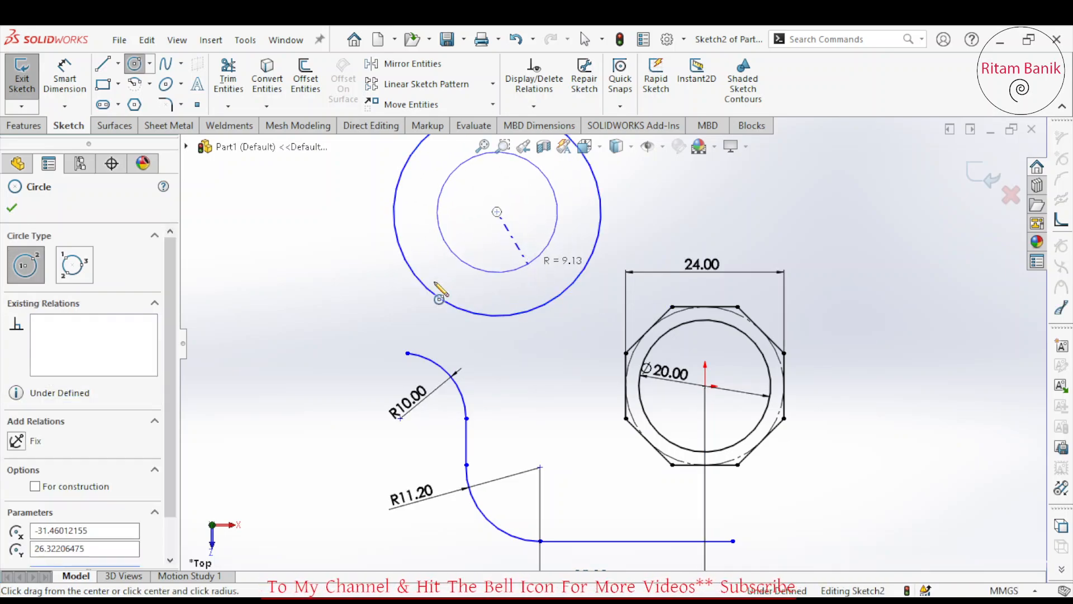
right_drag(438, 283, 420, 263)
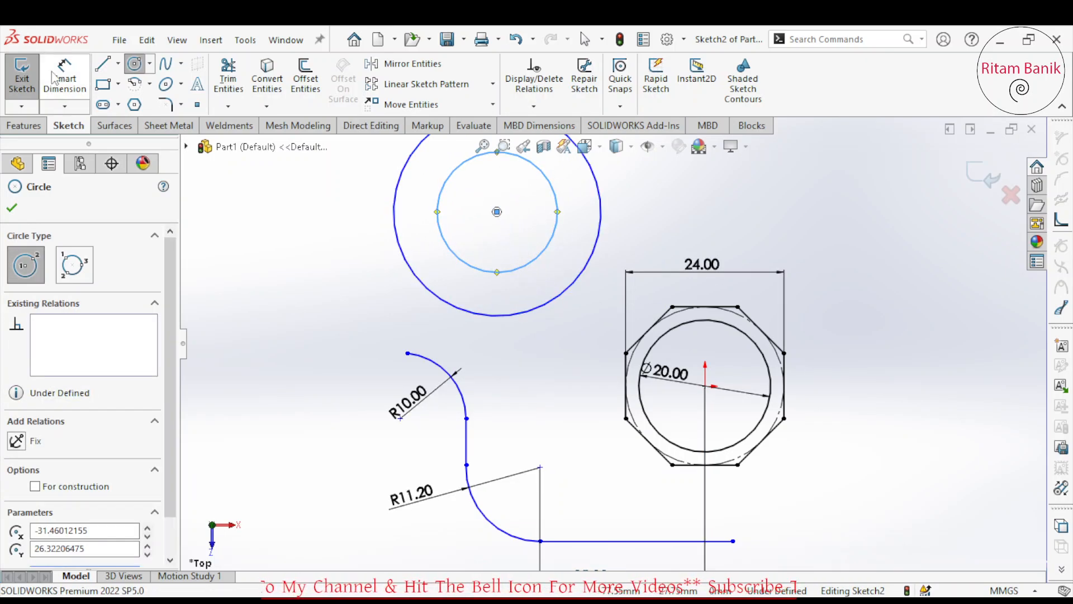
Add diameter dimensions to the inner and outer concentric circles, keeping their sizes as drawn
click(455, 258)
click(311, 273)
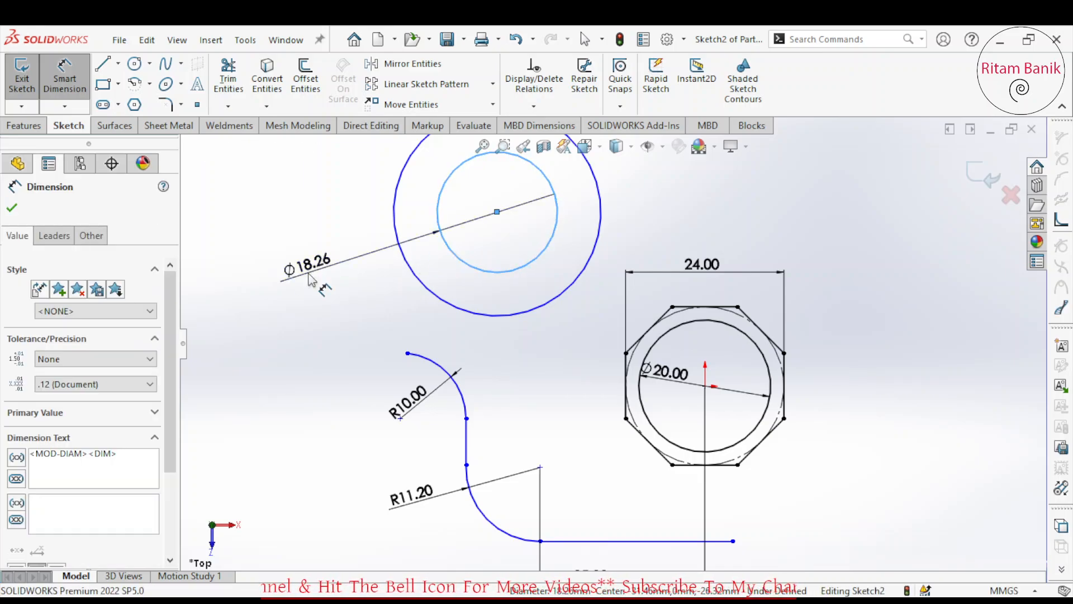
click(413, 276)
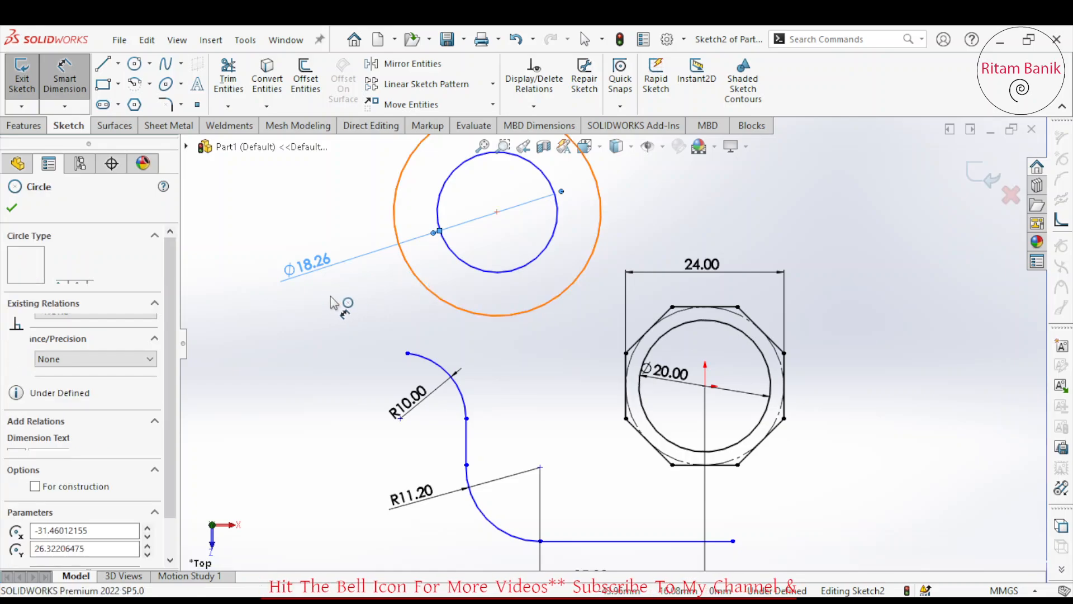
click(314, 314)
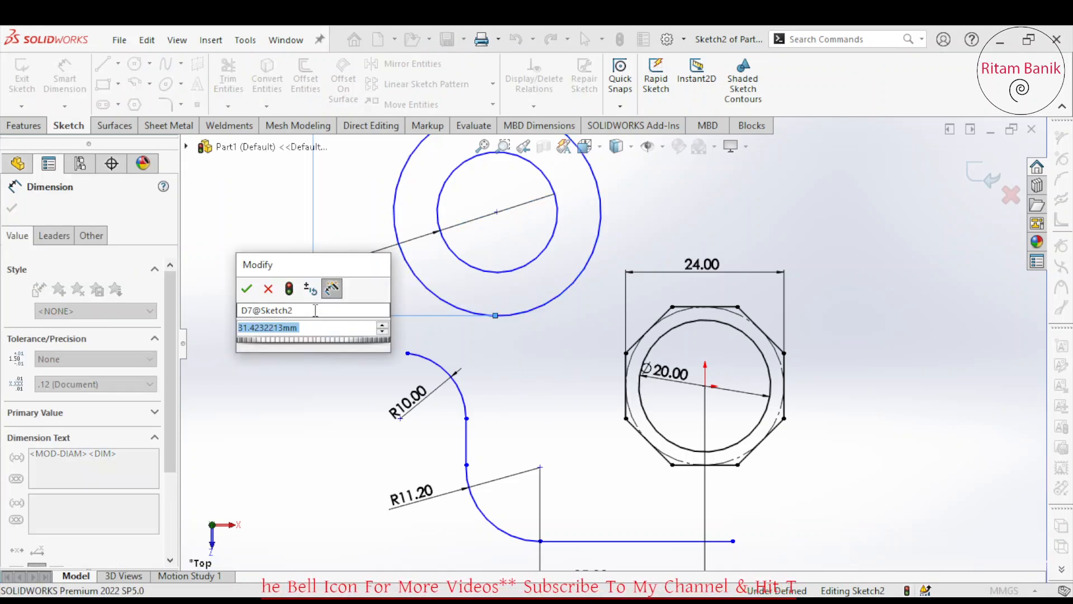
key(Return)
key(Escape)
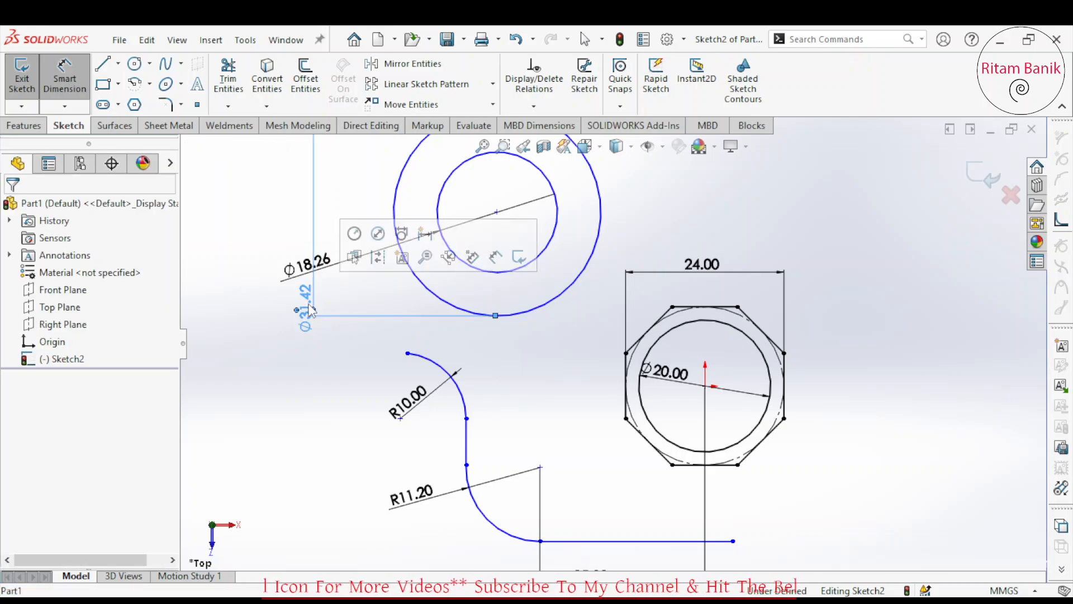
Show both concentric circle dimensions as radii and set the inner circle's radius to 16.2 mm
click(354, 233)
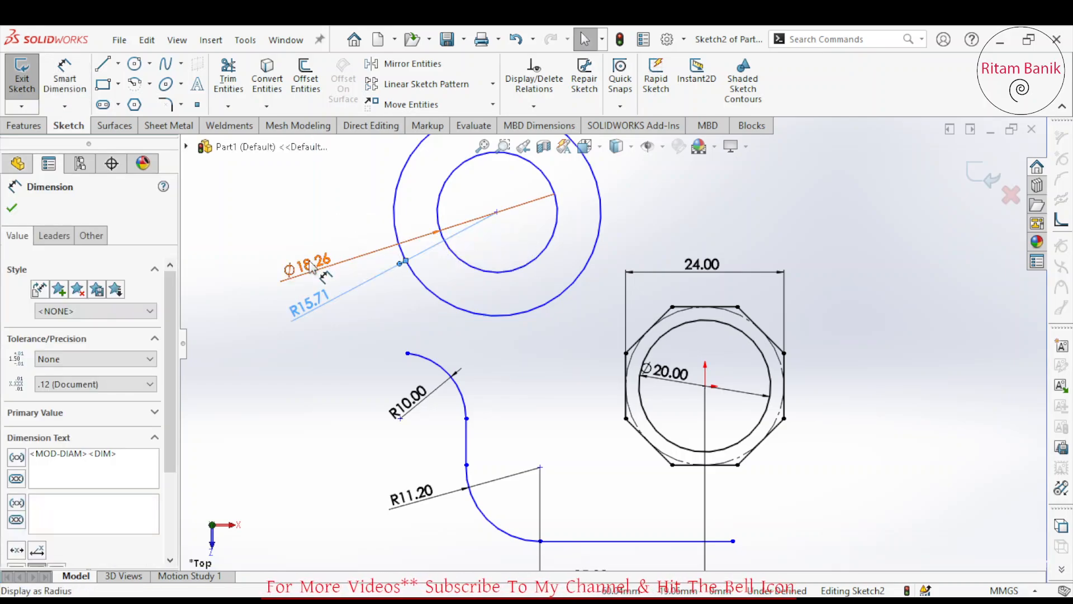
click(355, 190)
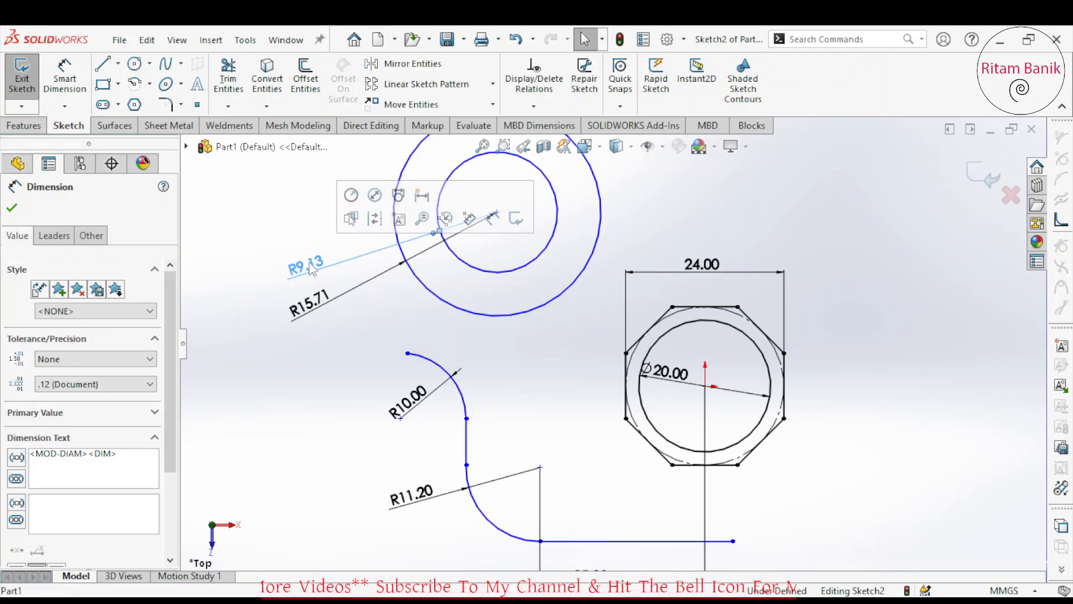
double_click(313, 264)
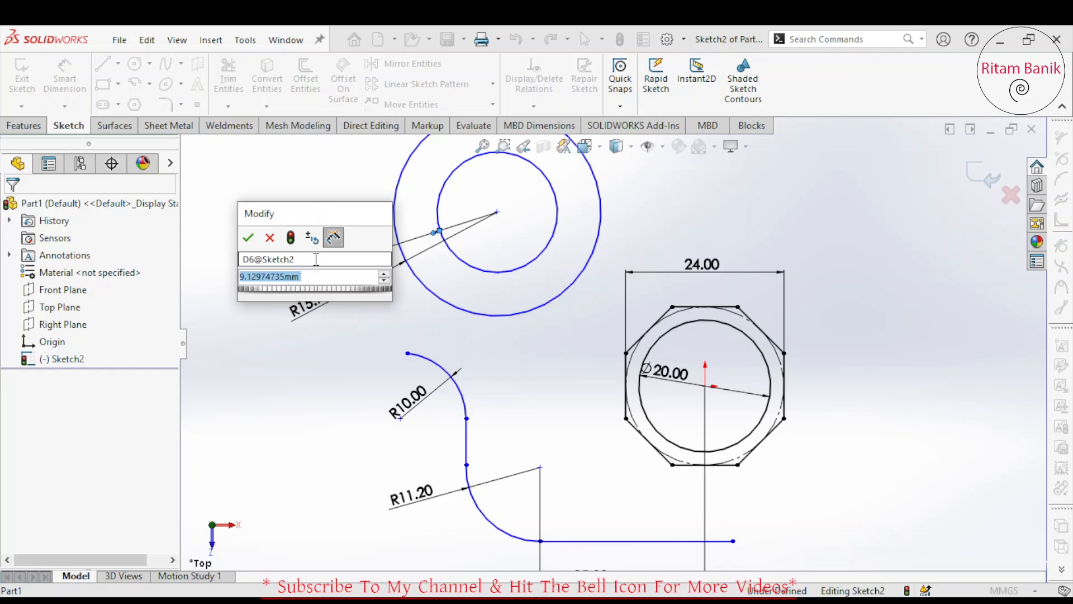
text(16.)
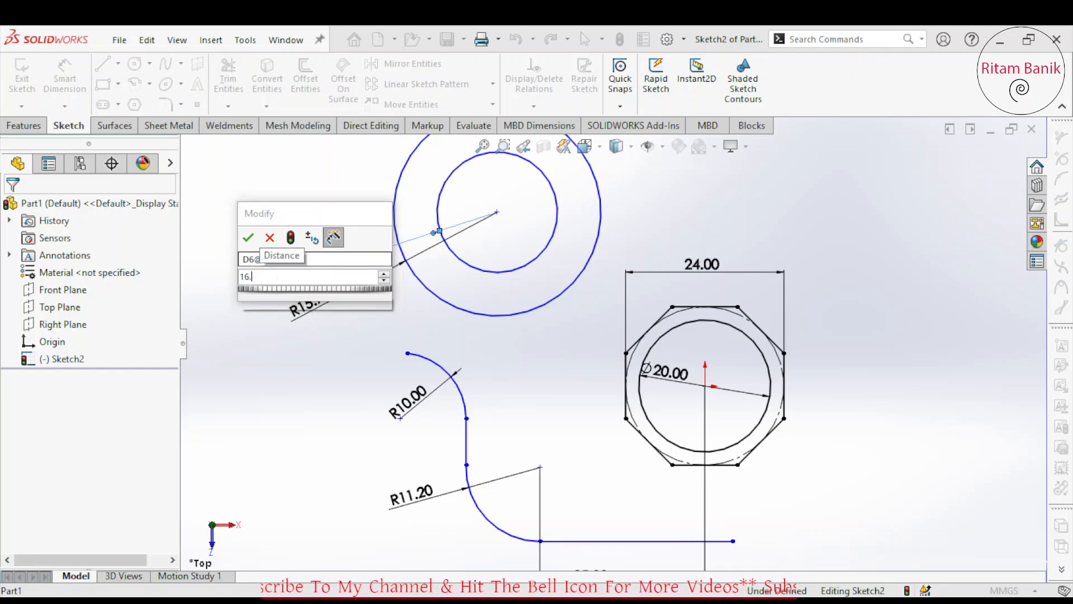
text(2)
key(Return)
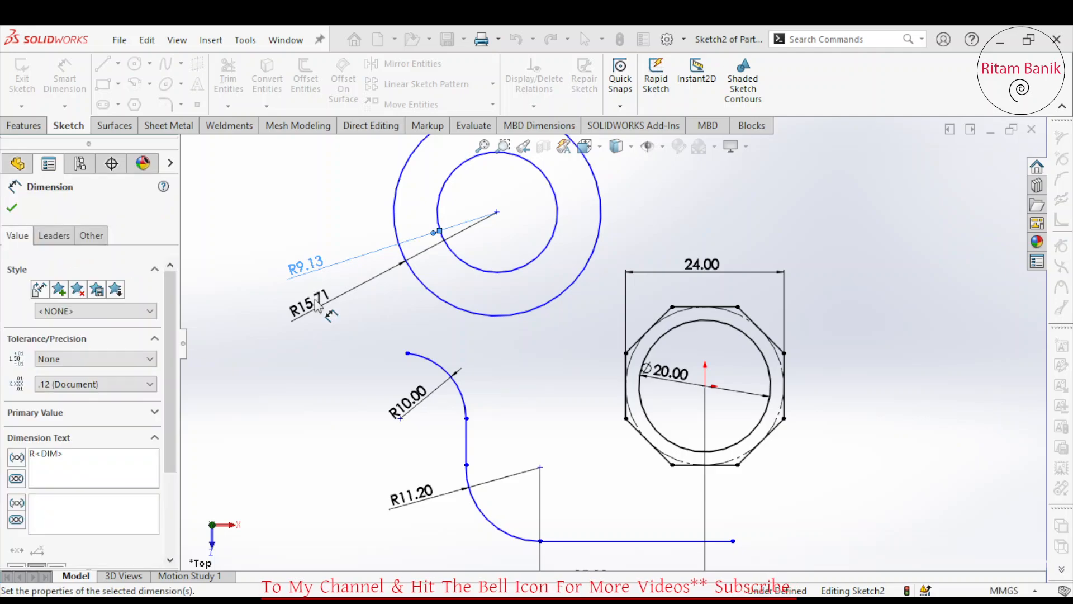
Set the outer concentric circle's radius to 22.4 mm
double_click(313, 300)
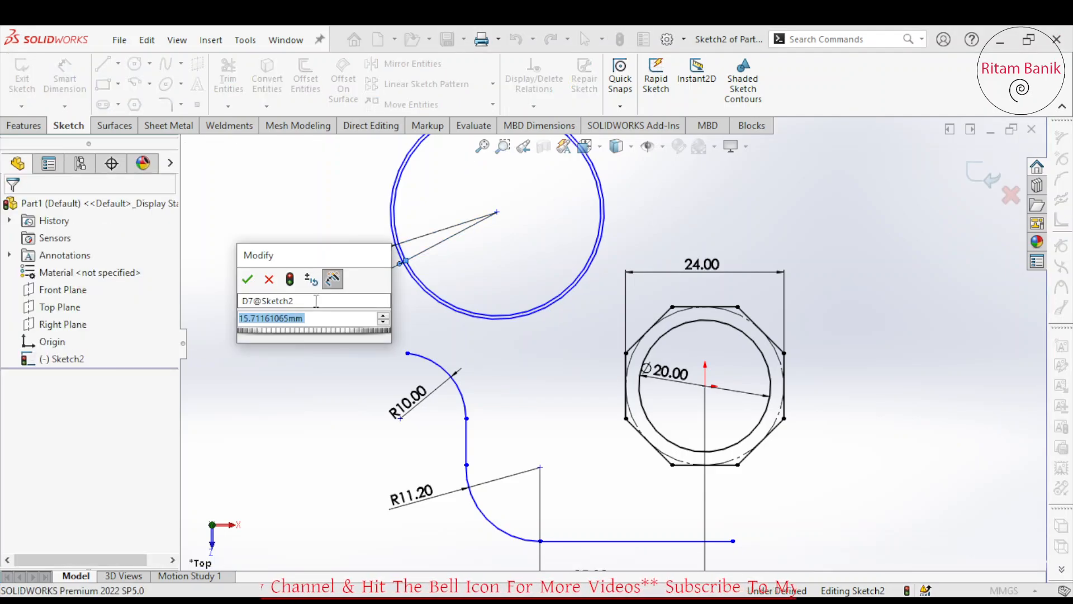
text(22.4)
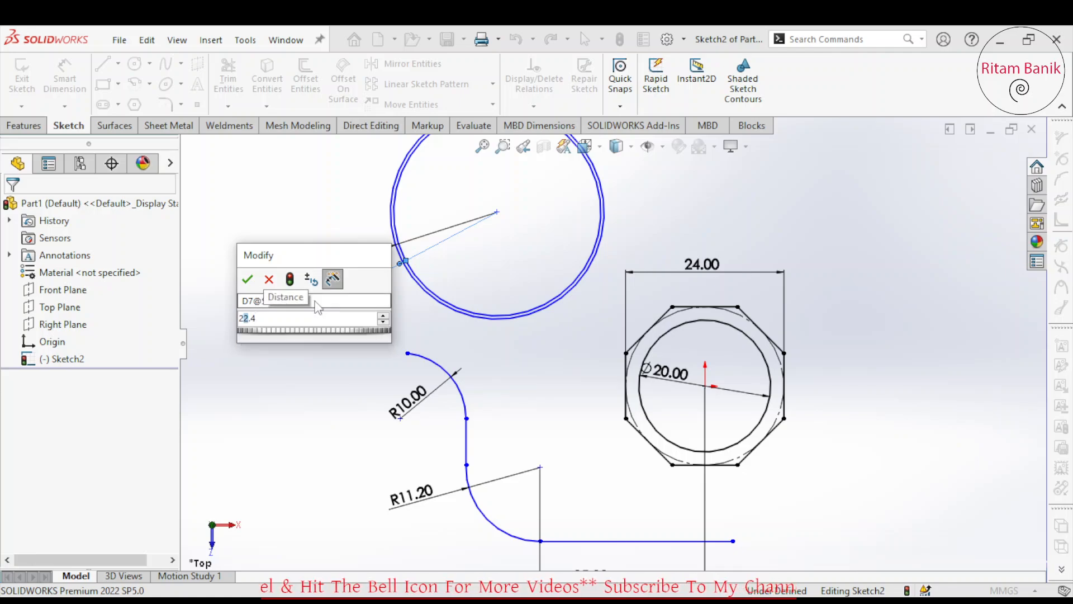
key(Escape)
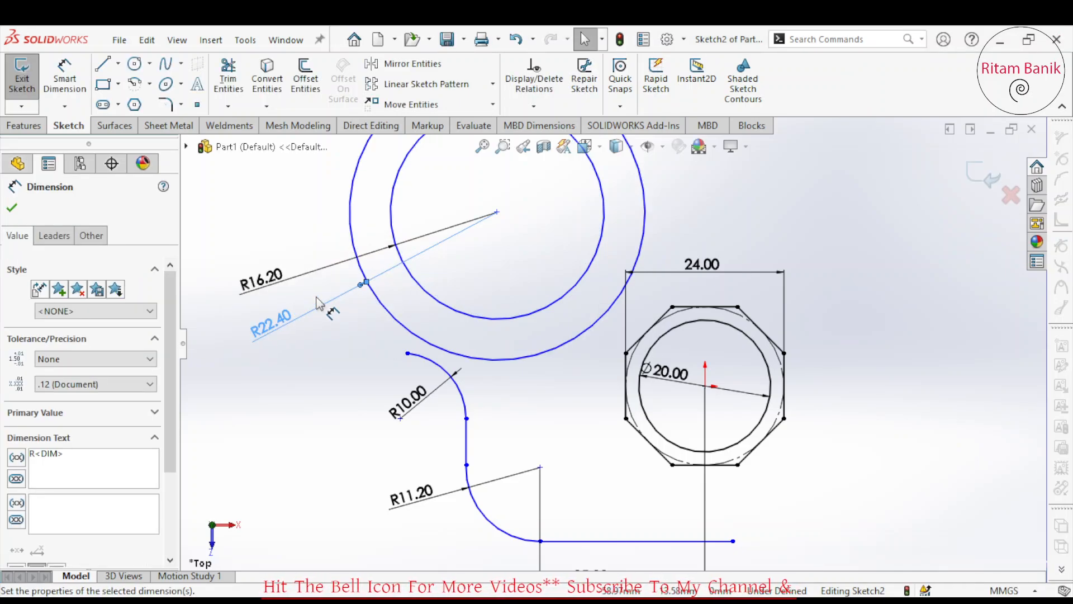
key(Escape)
Make the R10 arc of the open profile tangent to the outer concentric circle
click(424, 360)
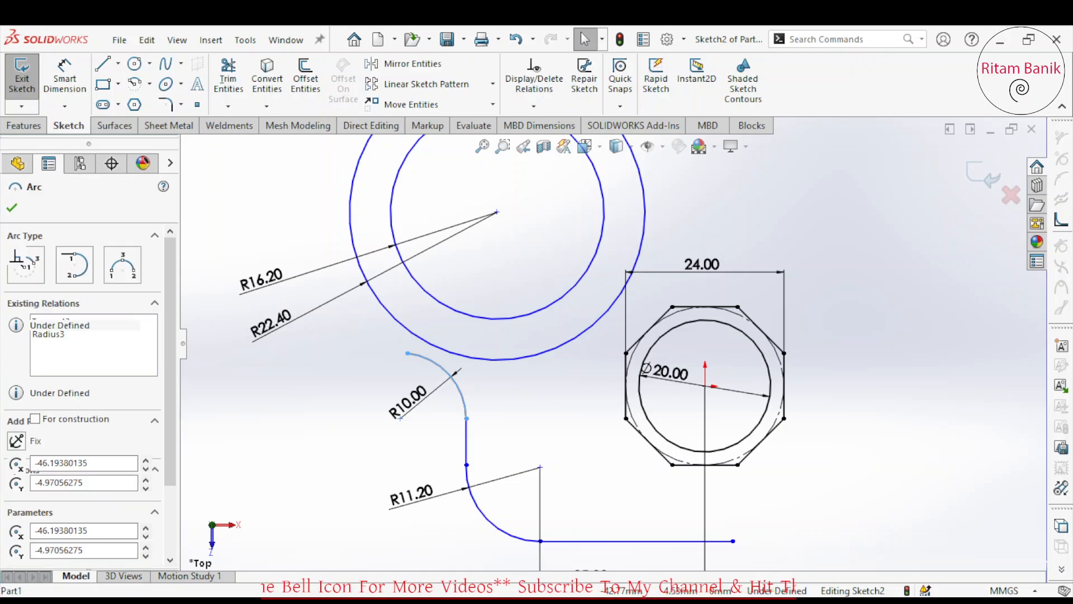
ctrl+click(447, 351)
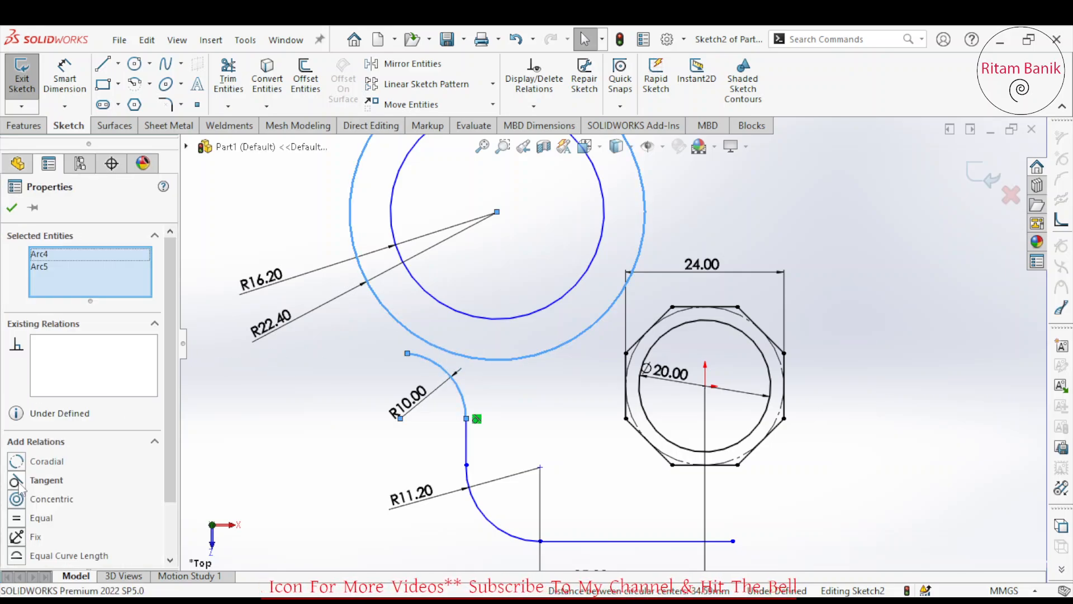
click(21, 485)
key(Escape)
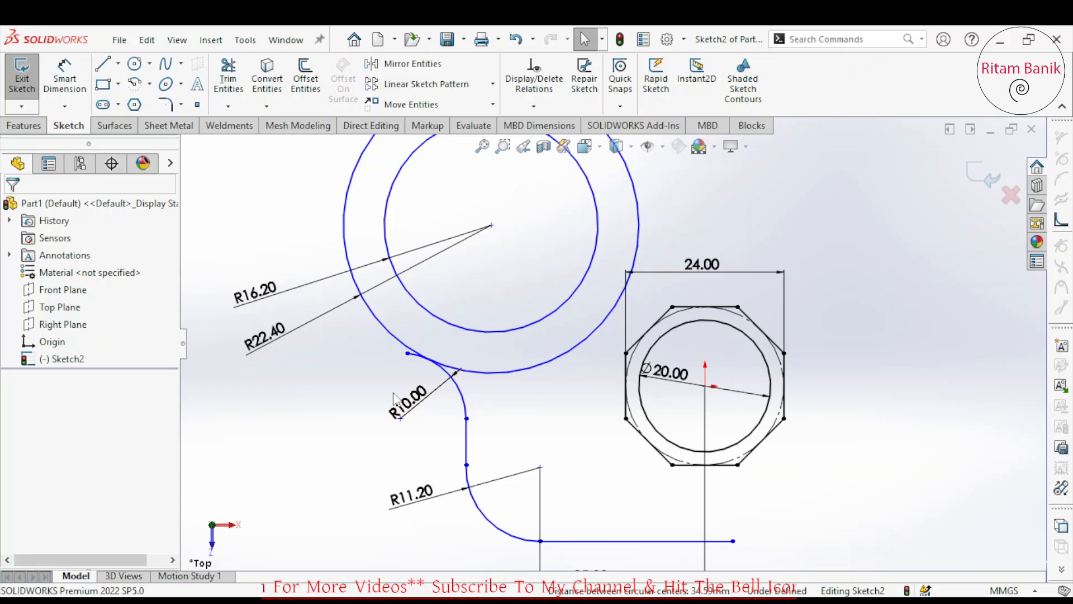
Make the free end of the R10 arc coincident with the outer concentric circle
click(407, 353)
ctrl+click(391, 333)
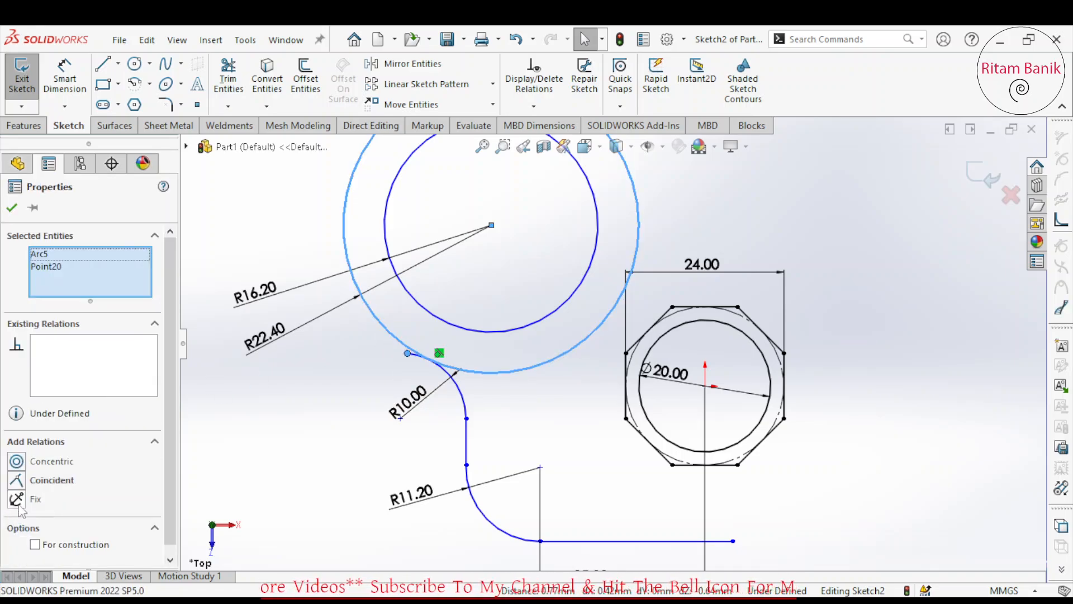
click(17, 480)
key(Escape)
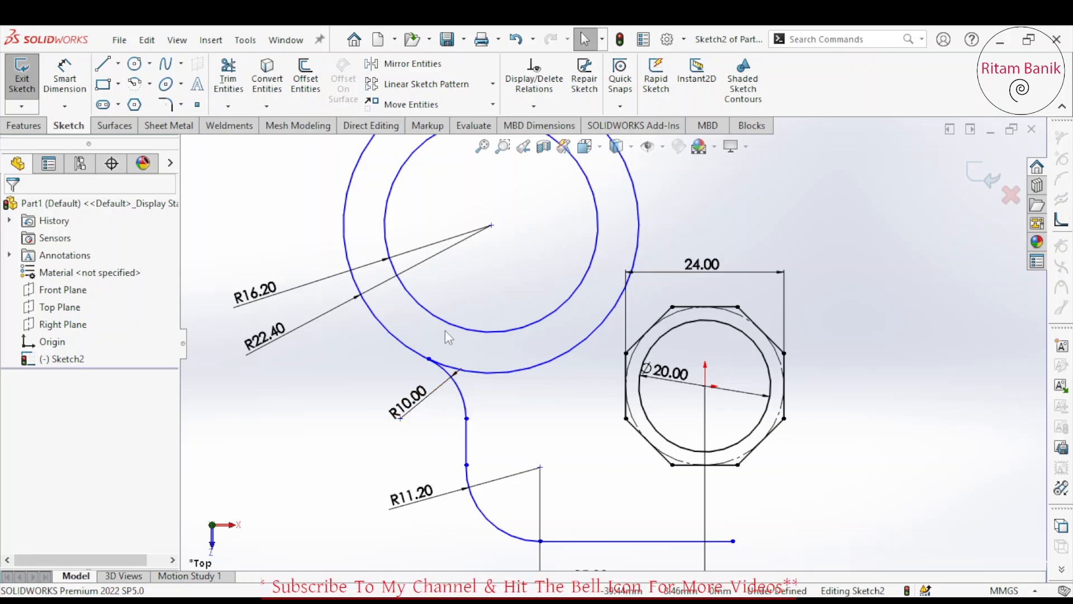
Draw a vertical centerline about 31 mm long from the concentric circles' centre up past the outer circle
scroll(728, 357, up, 5)
scroll(700, 327, down, 2)
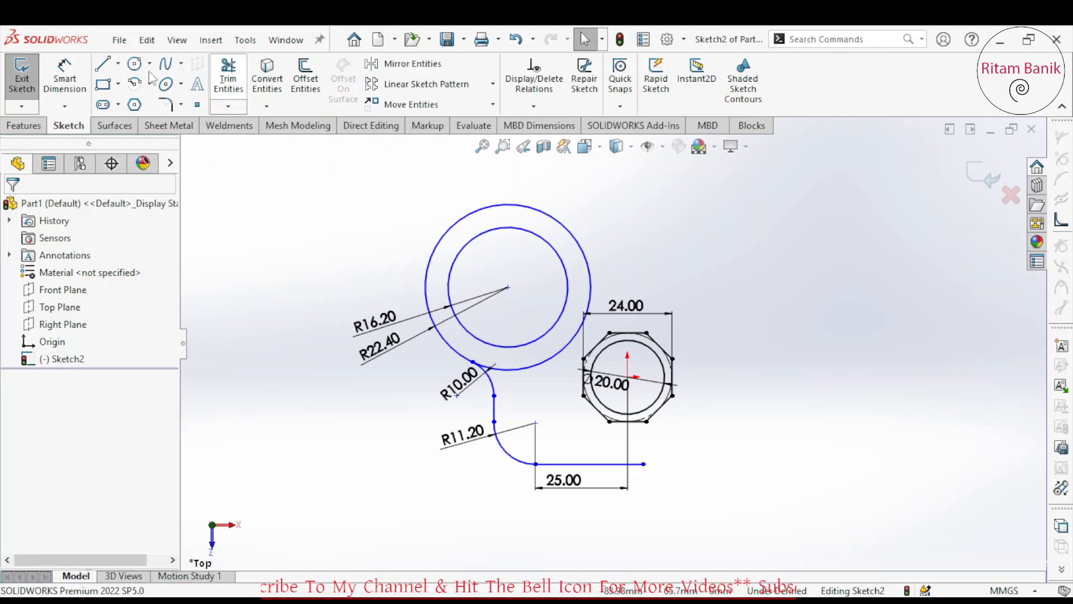
click(118, 64)
click(134, 104)
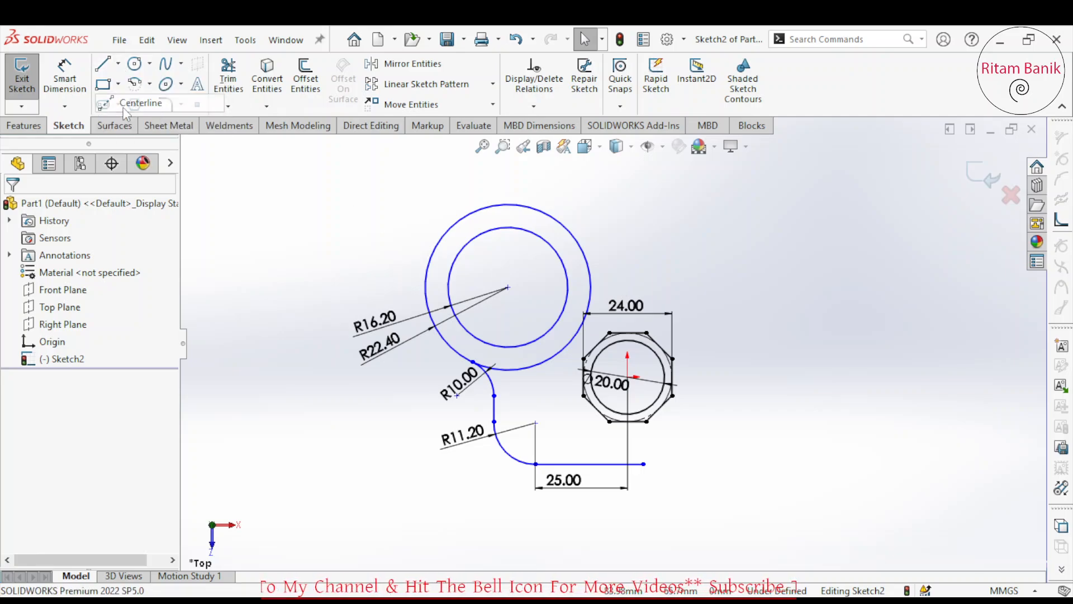
drag(508, 287, 508, 175)
key(Escape)
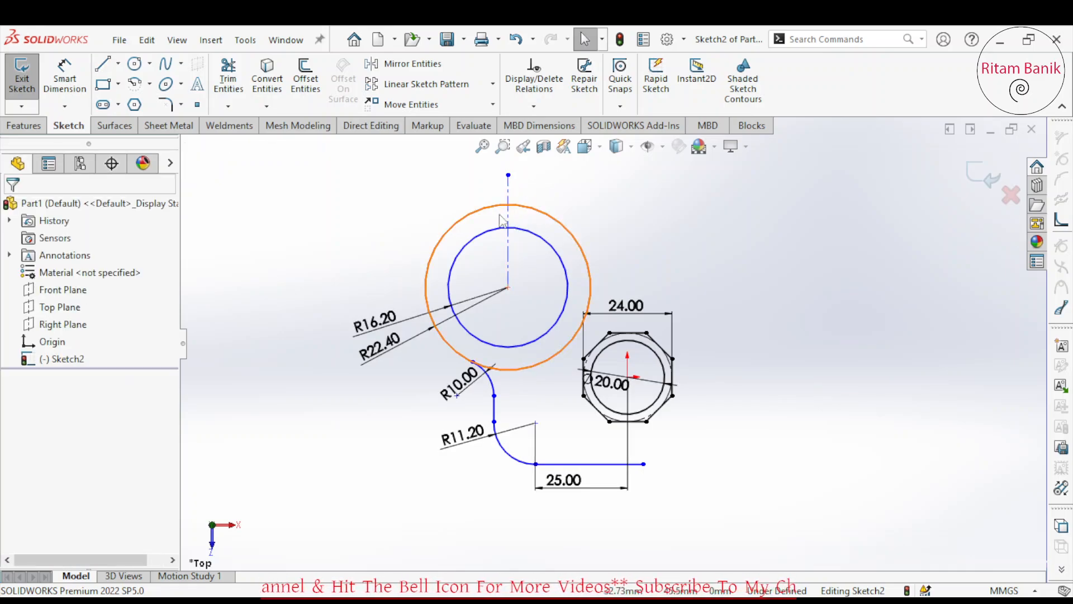
Draw a vertical line about 6.5 mm long between the outer and inner circles, just left of the centerline
click(105, 59)
click(486, 207)
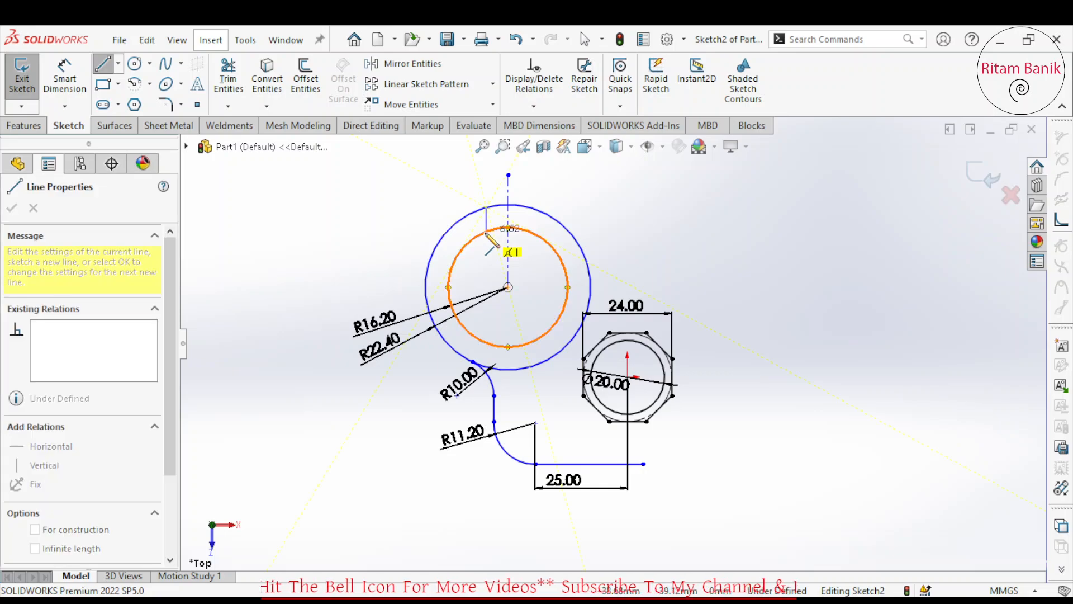
click(486, 229)
key(Escape)
scroll(485, 227, down, 5)
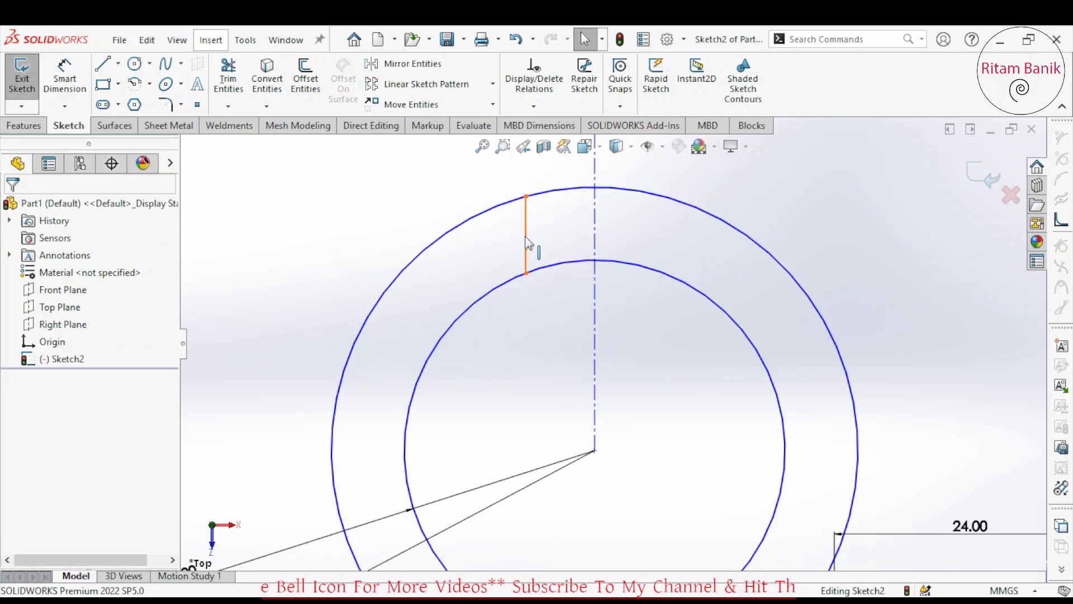
click(526, 244)
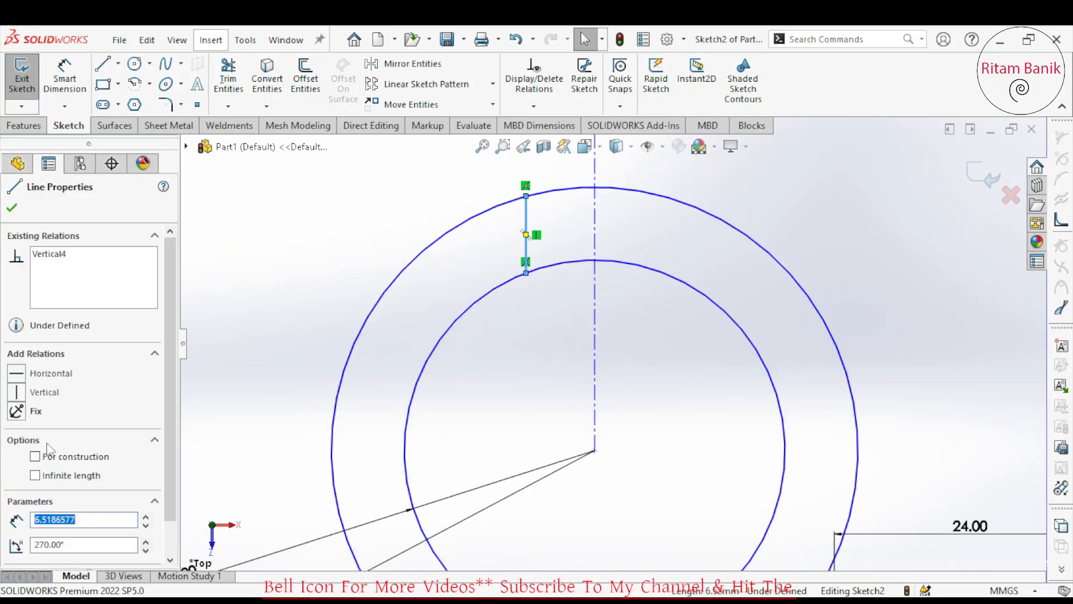
click(315, 244)
click(403, 63)
click(526, 241)
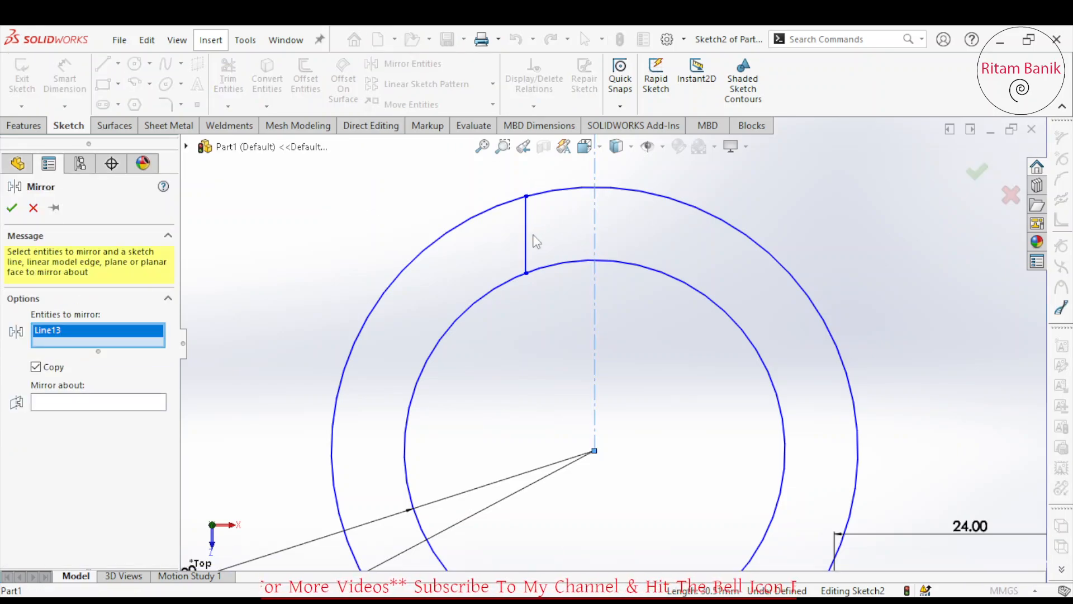
key(Escape)
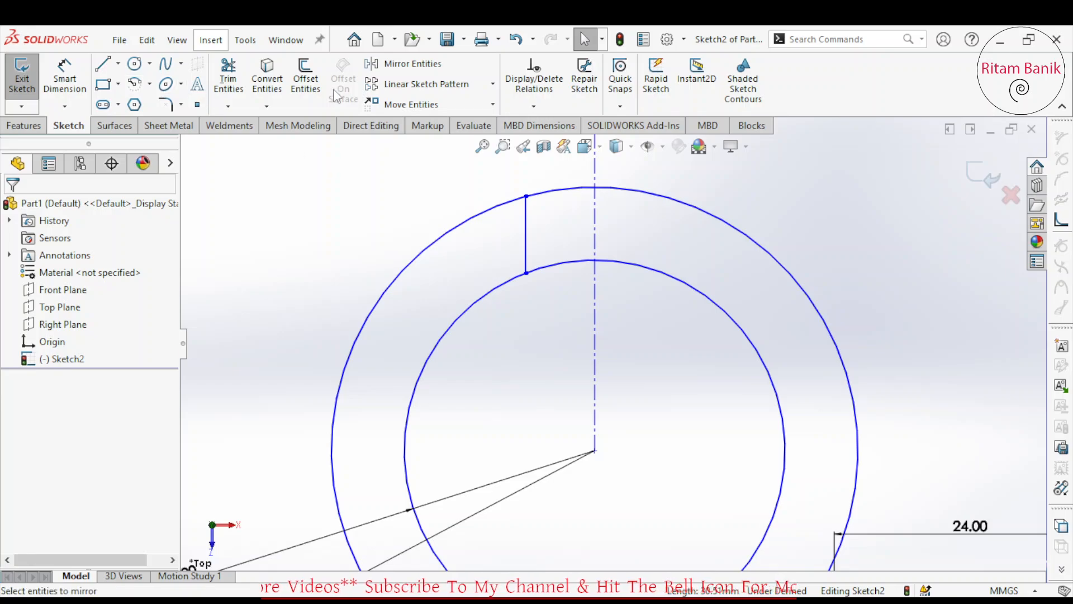
Dimension the short vertical line from the centerline as a doubled symmetric distance of 10 mm
click(78, 71)
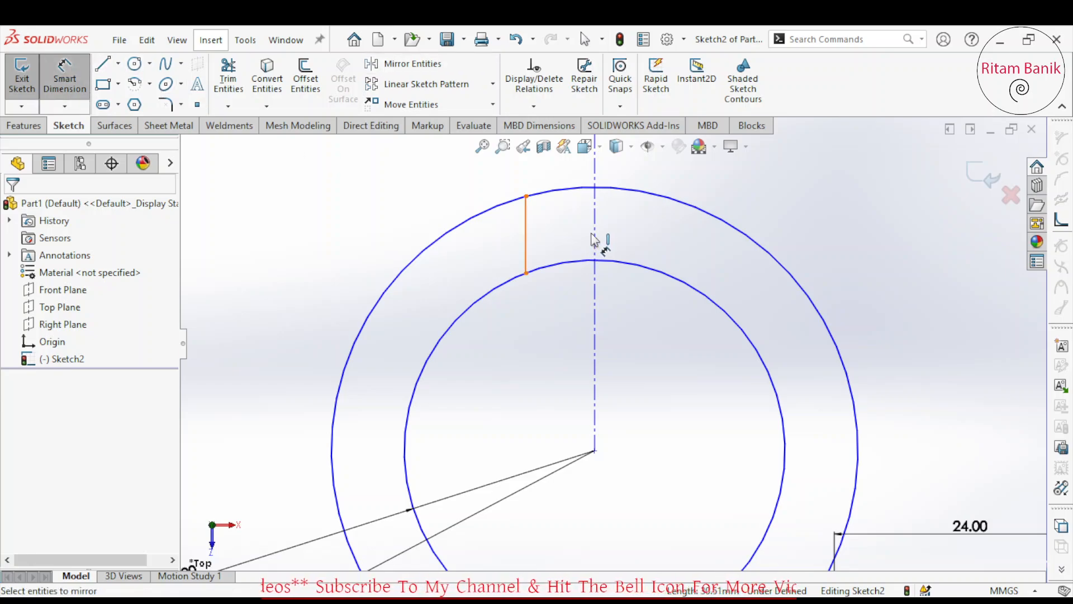
click(525, 237)
click(594, 240)
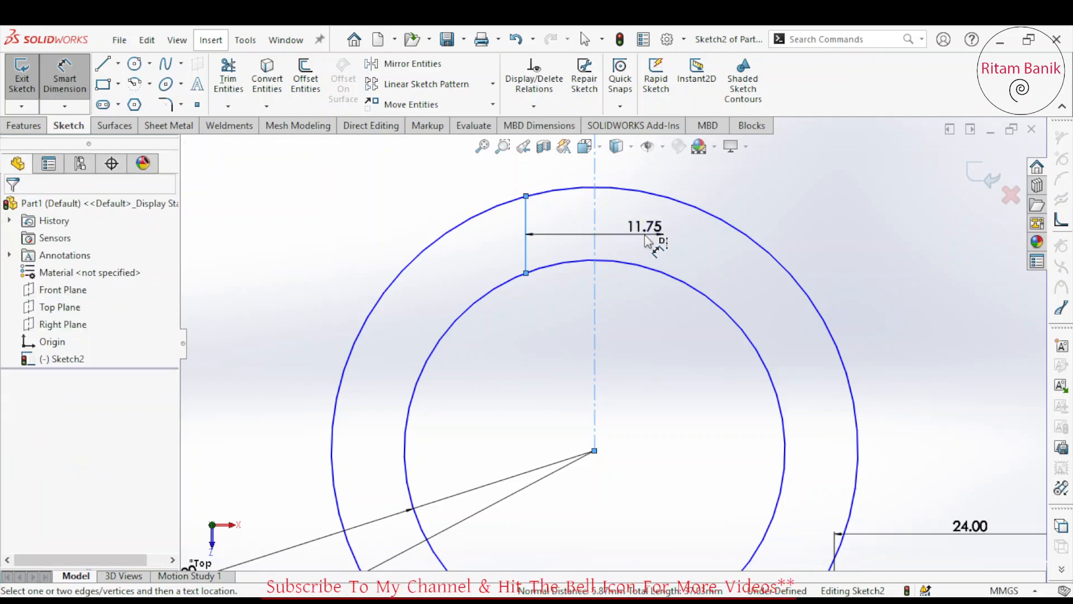
click(645, 234)
text(10)
key(Return)
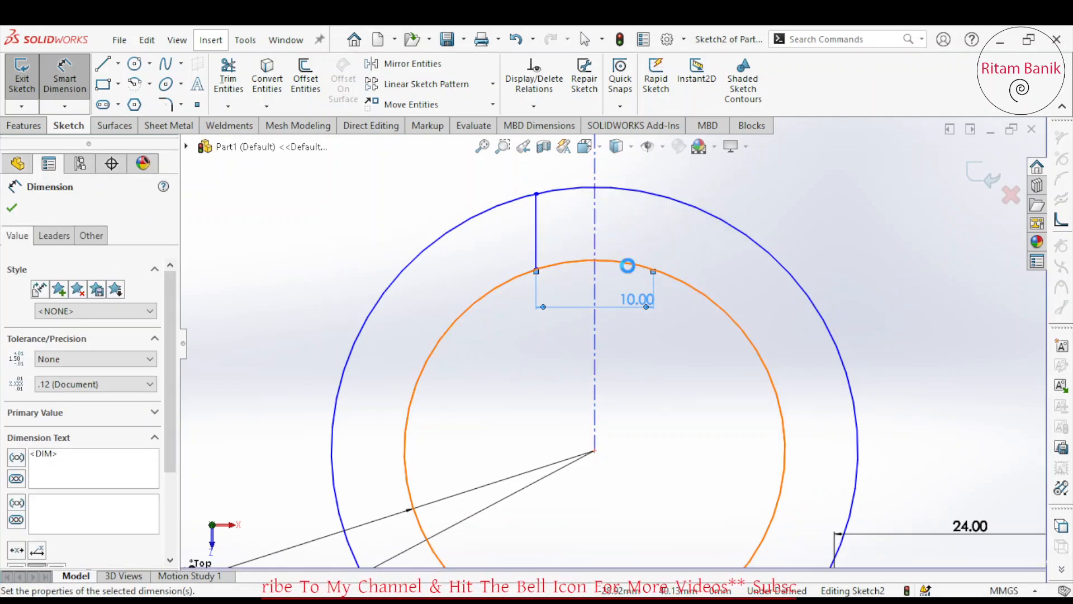
key(Escape)
Mirror the short vertical line about the vertical centerline, keeping the original
scroll(606, 240, up, 4)
scroll(596, 223, down, 4)
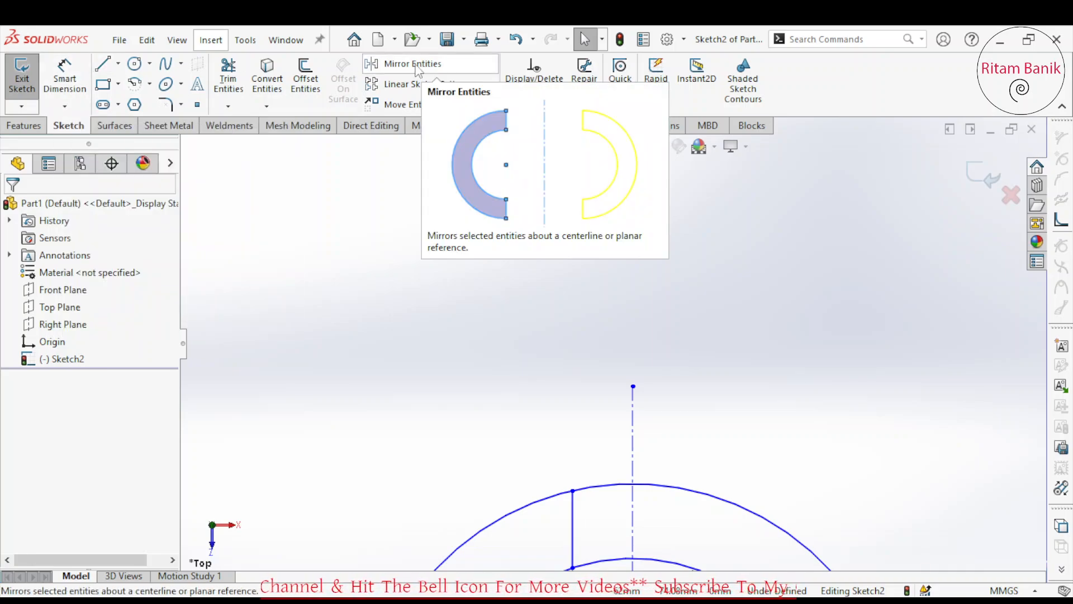
click(391, 64)
click(578, 525)
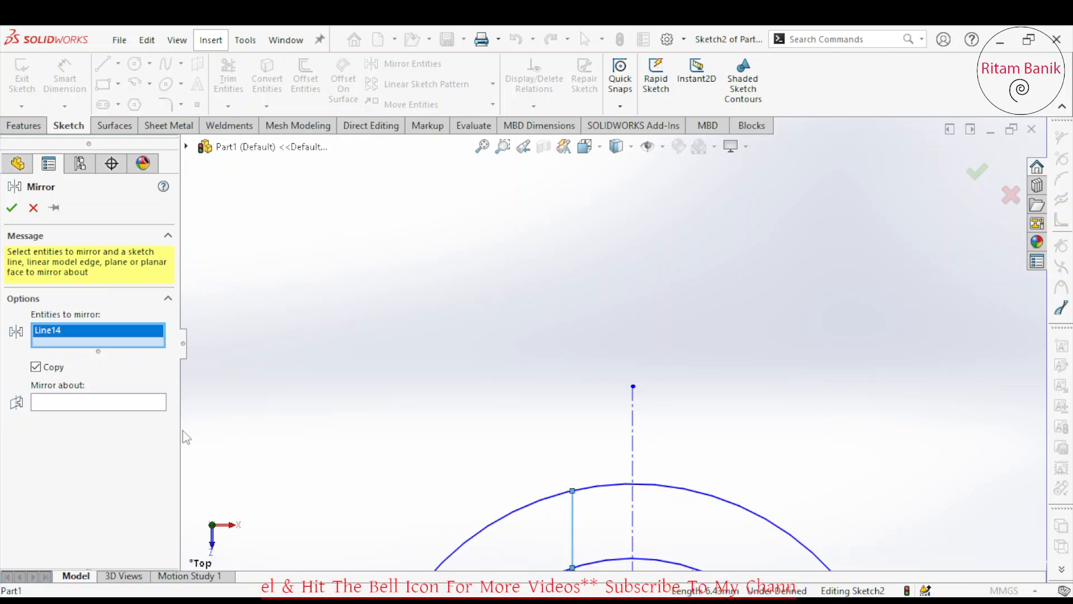
click(141, 402)
click(632, 512)
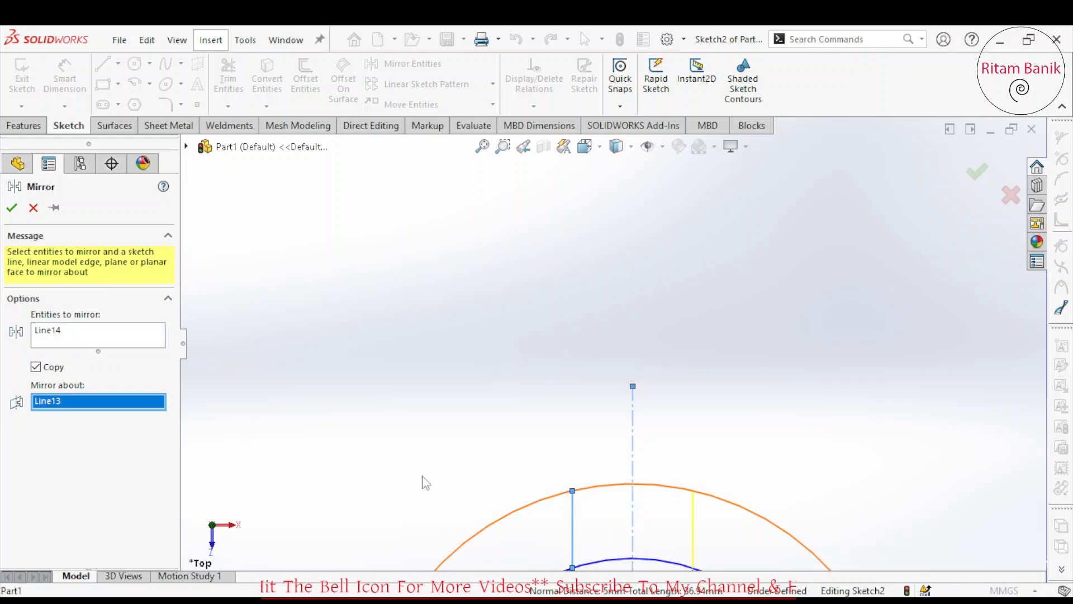
click(11, 207)
Move the 10 mm width dimension above the outer circle
scroll(645, 475, up, 4)
scroll(637, 447, down, 5)
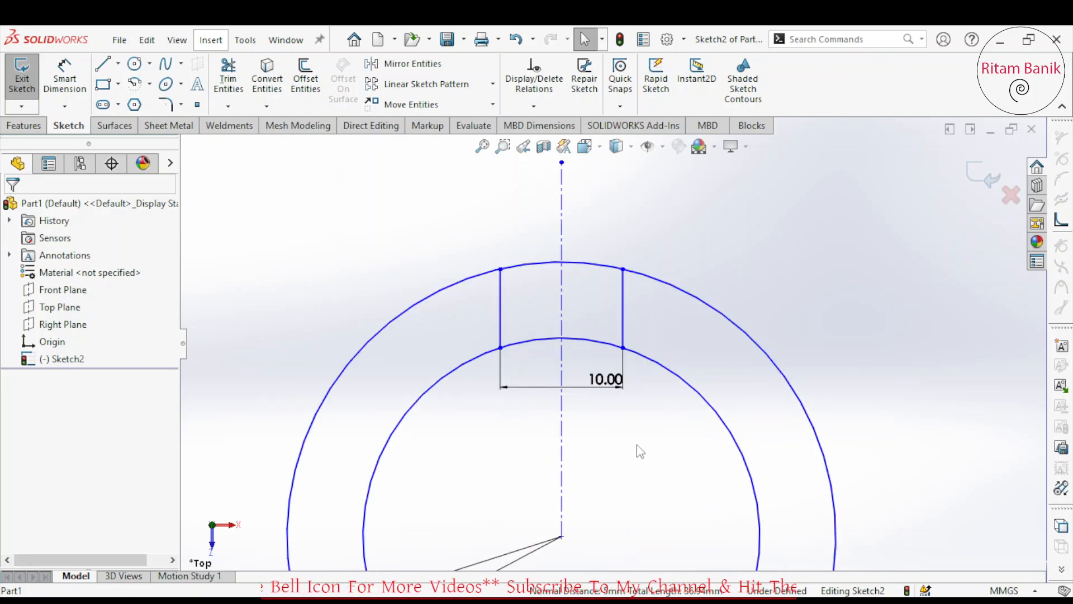
click(631, 196)
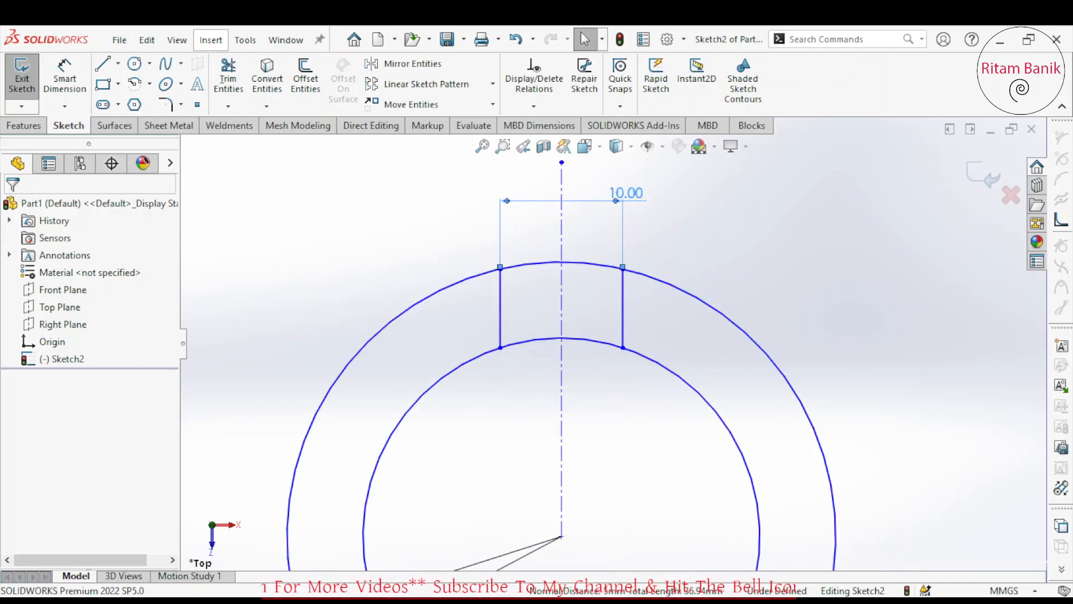
click(412, 63)
key(Escape)
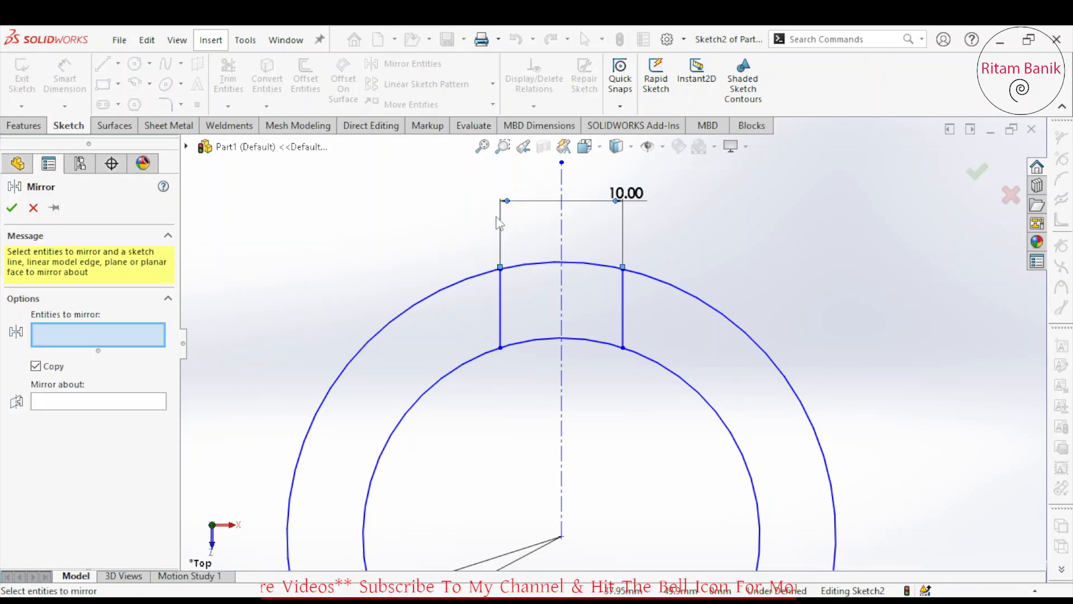
Trim away the outer and inner circle segments between the two short vertical lines to open the ring
click(229, 78)
drag(604, 240, 603, 402)
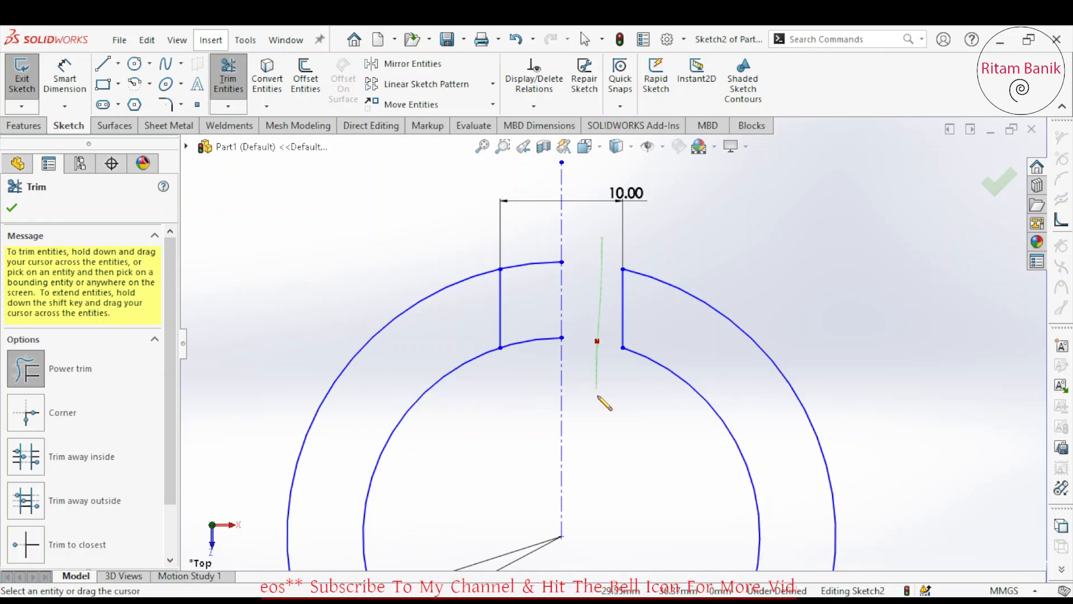
drag(537, 373, 538, 384)
key(Escape)
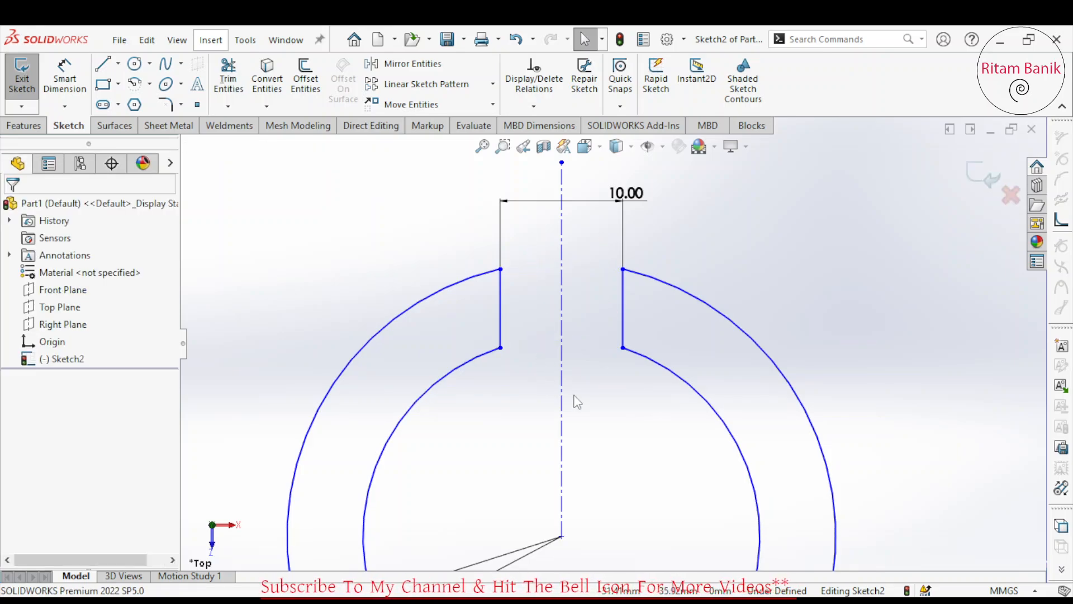
Mirror the slotted ring, tangent arcs and connecting vertical line about the Right Plane, and join the bottom line's free end to the mirrored arc
scroll(612, 343, up, 7)
scroll(672, 437, down, 3)
scroll(729, 512, up, 5)
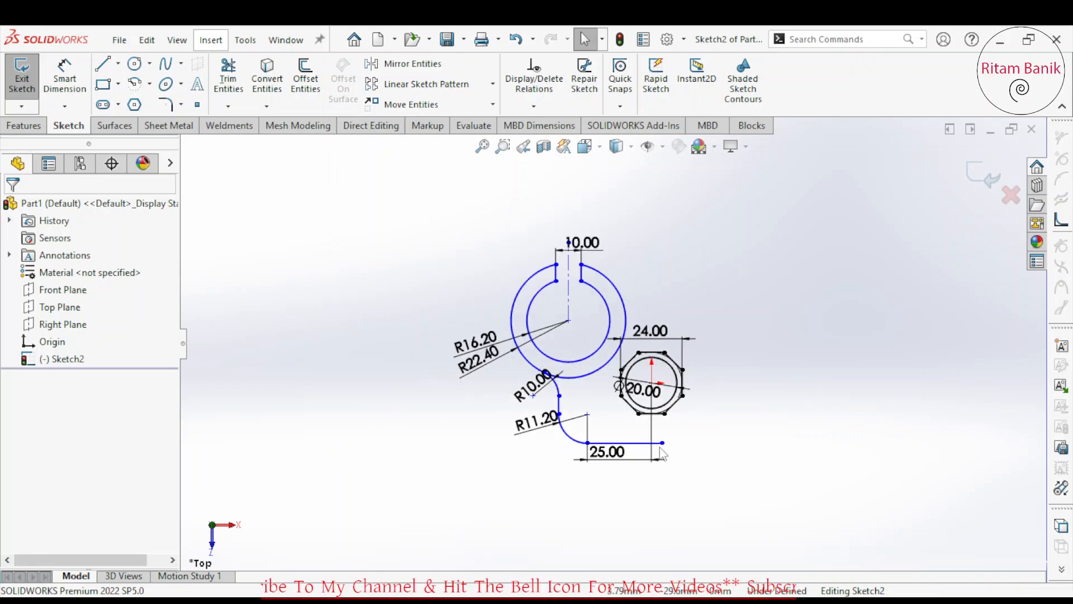
scroll(601, 409, down, 2)
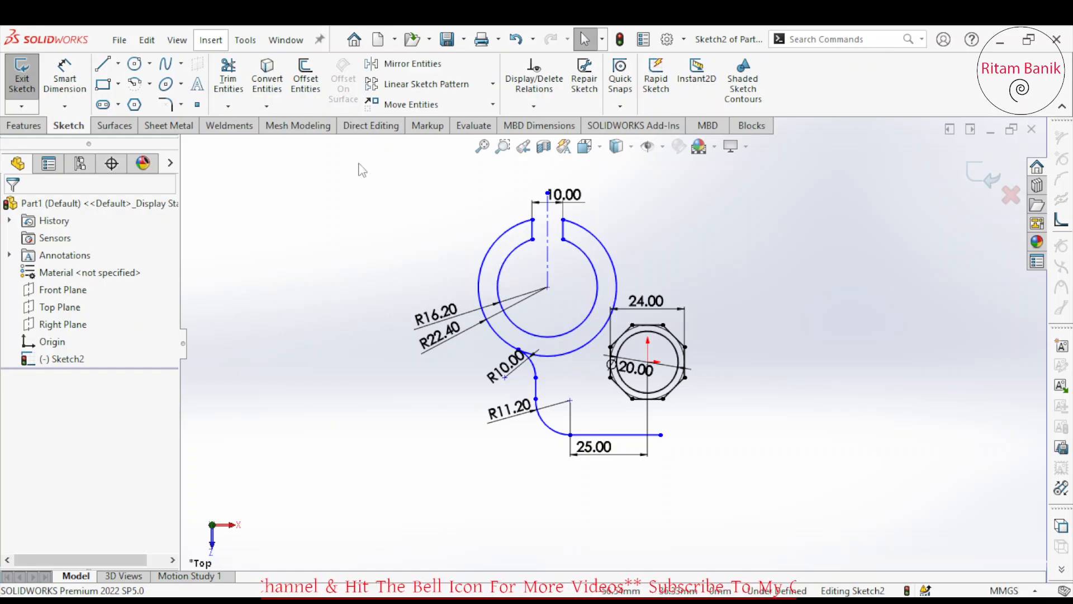
click(410, 63)
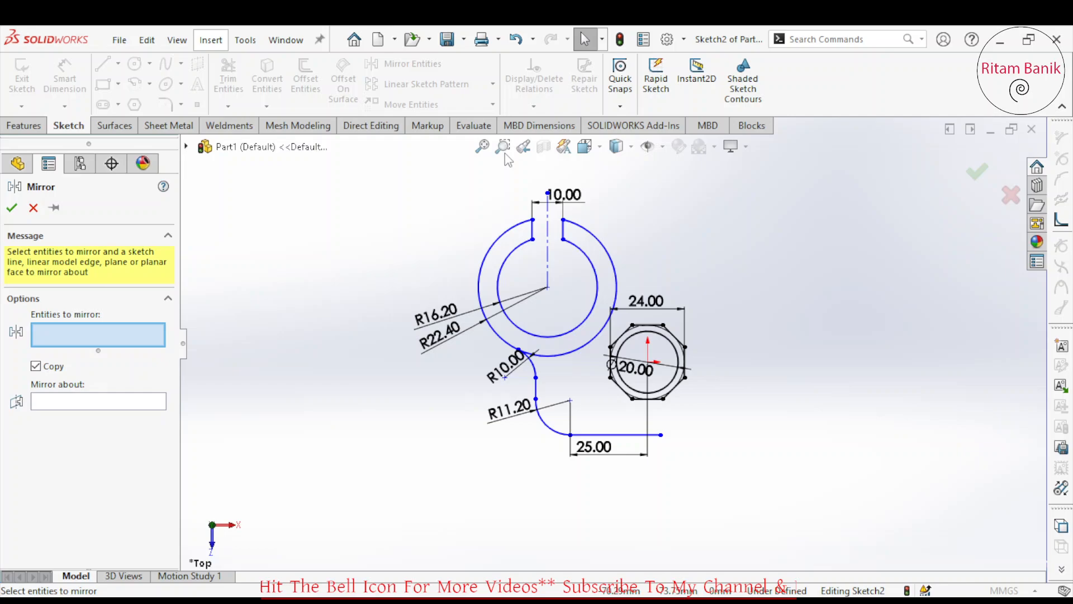
click(617, 277)
click(566, 244)
click(564, 230)
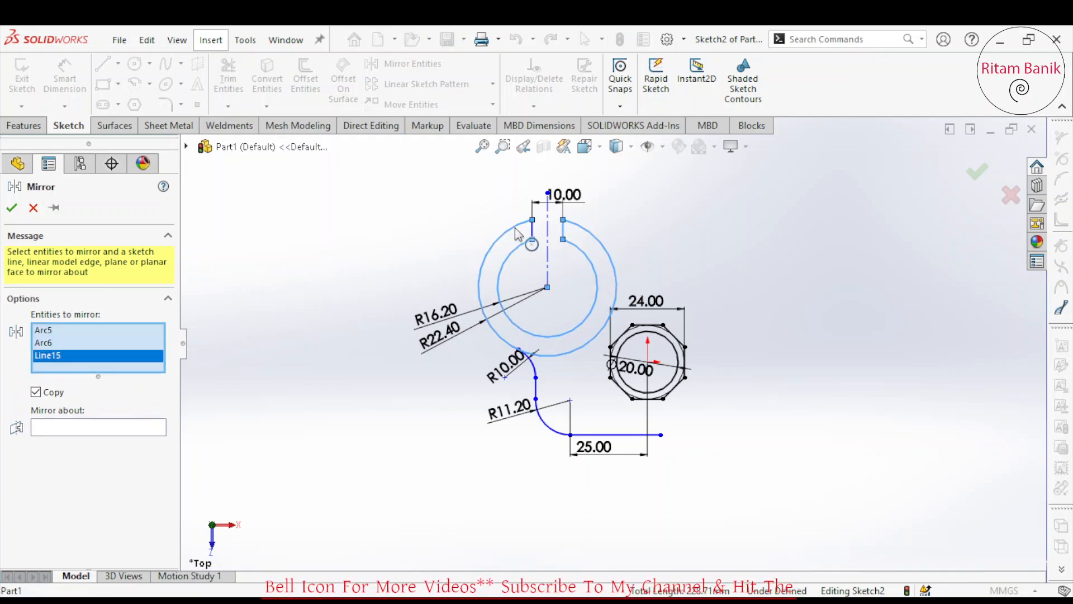
click(533, 232)
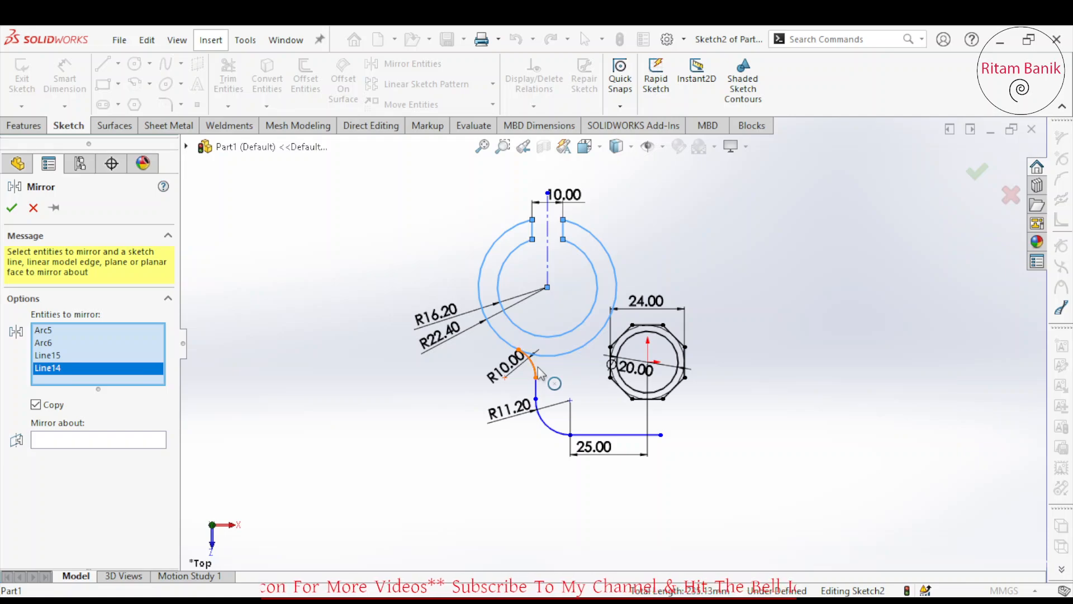
click(537, 370)
click(536, 395)
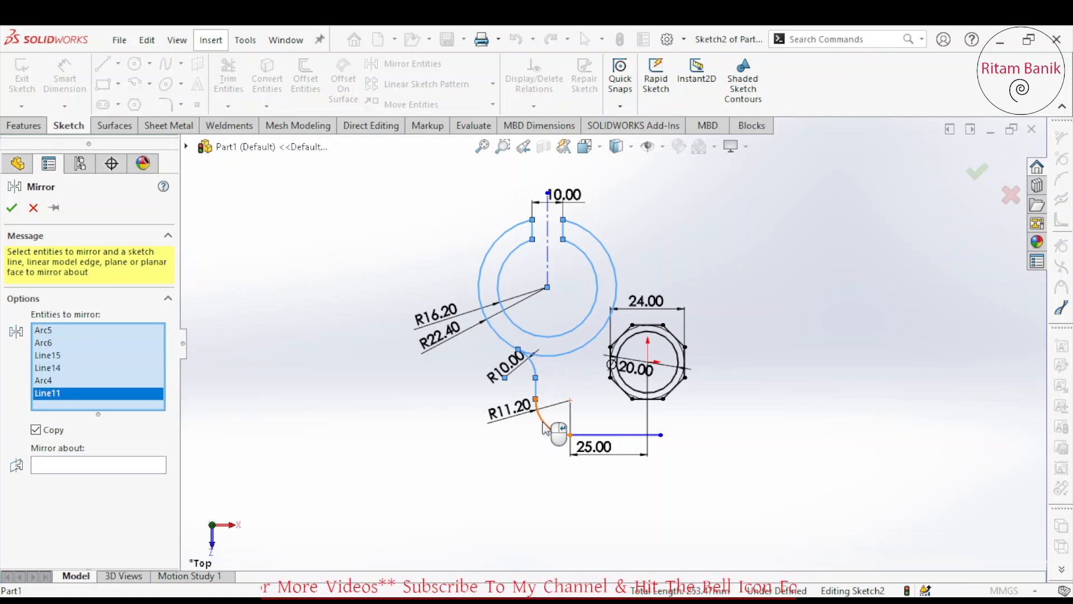
click(552, 430)
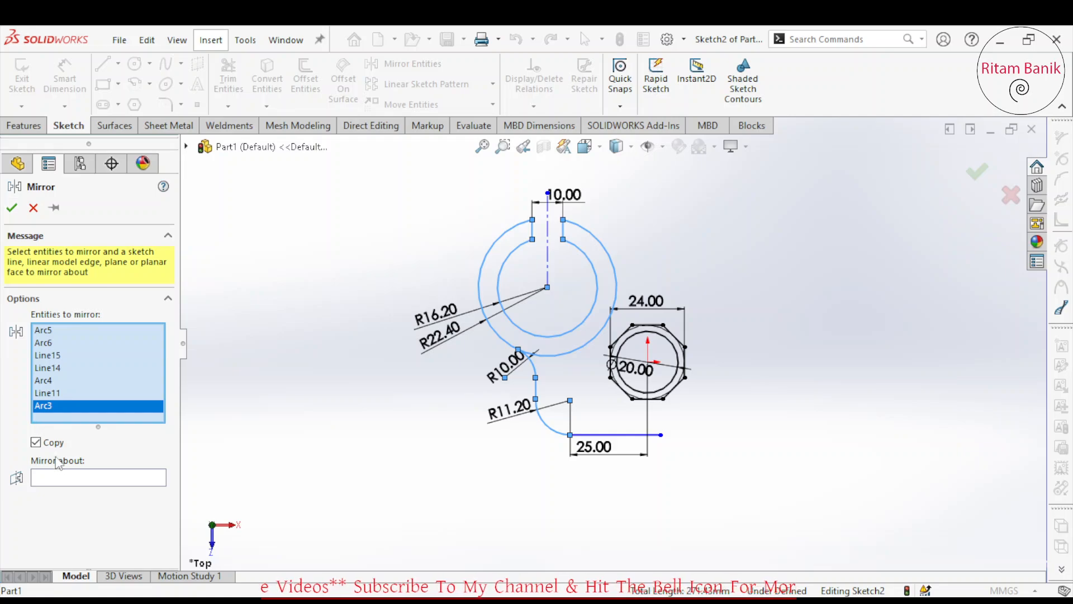
click(62, 480)
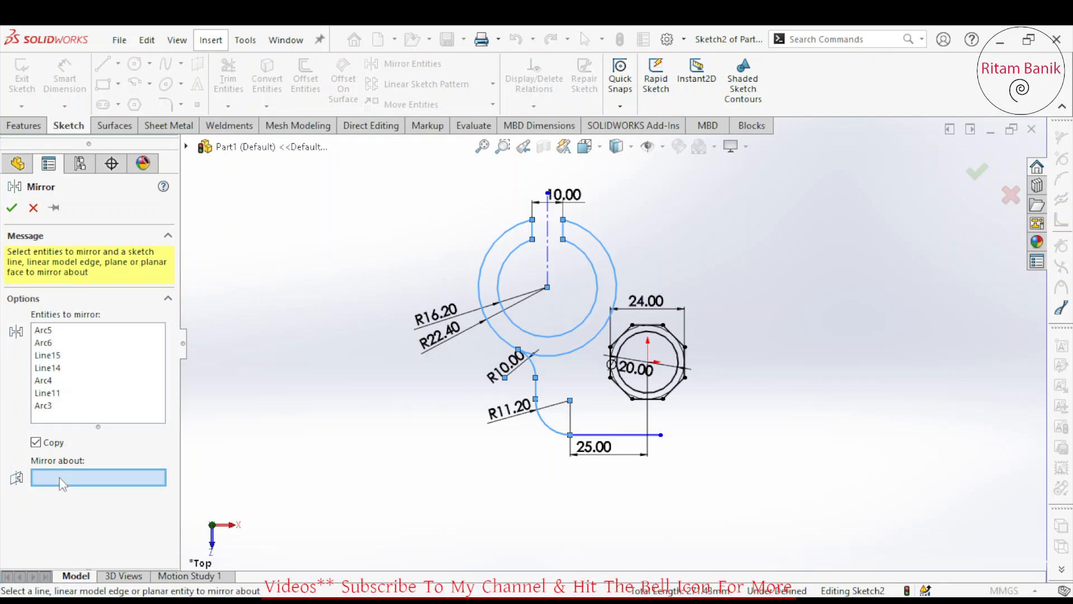
click(186, 146)
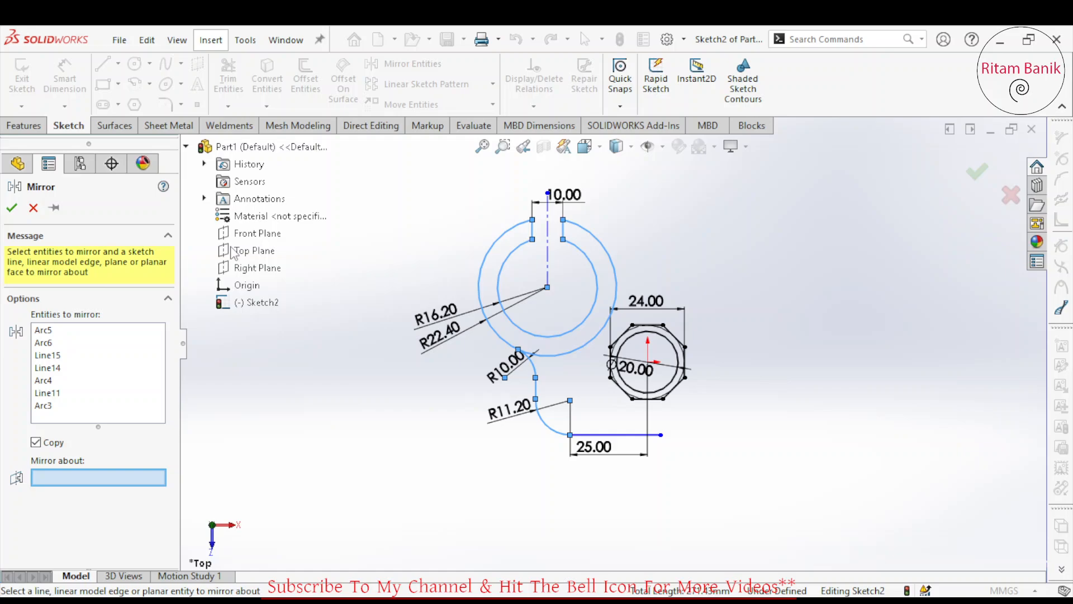
click(255, 269)
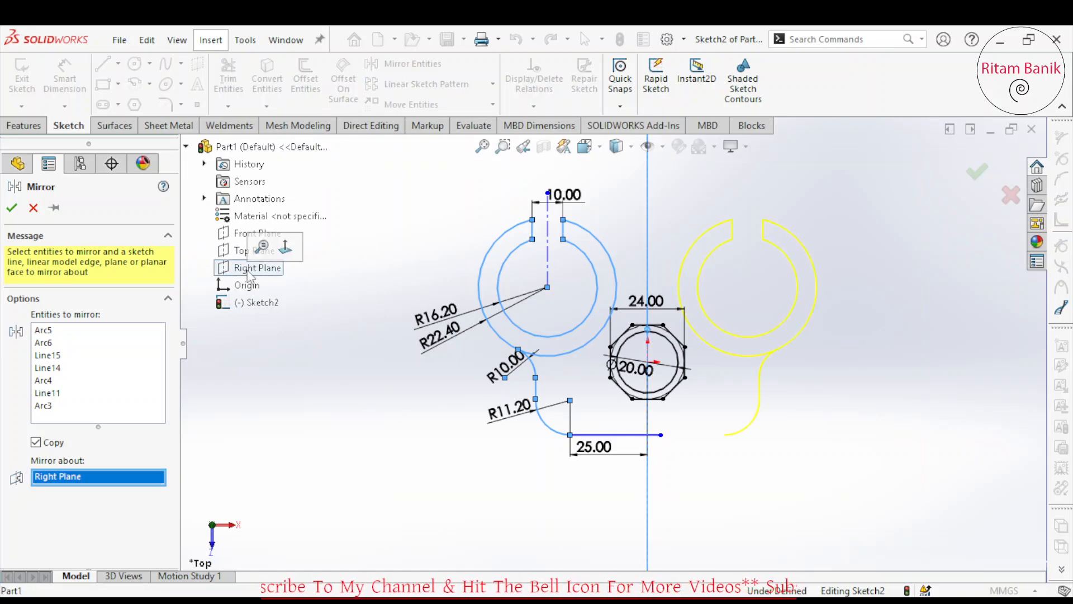
click(11, 208)
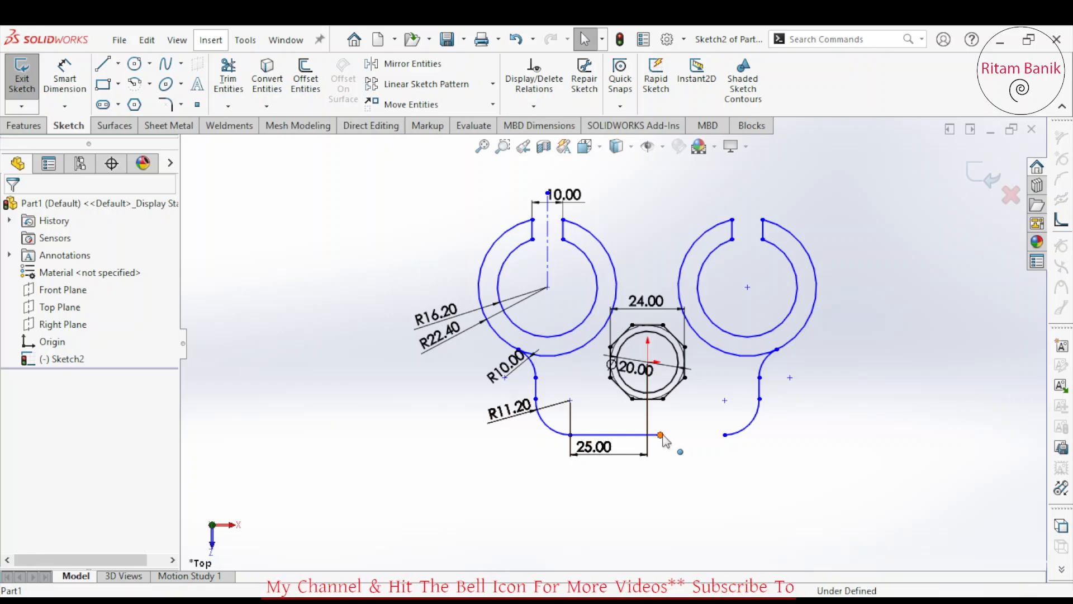
drag(660, 435, 725, 436)
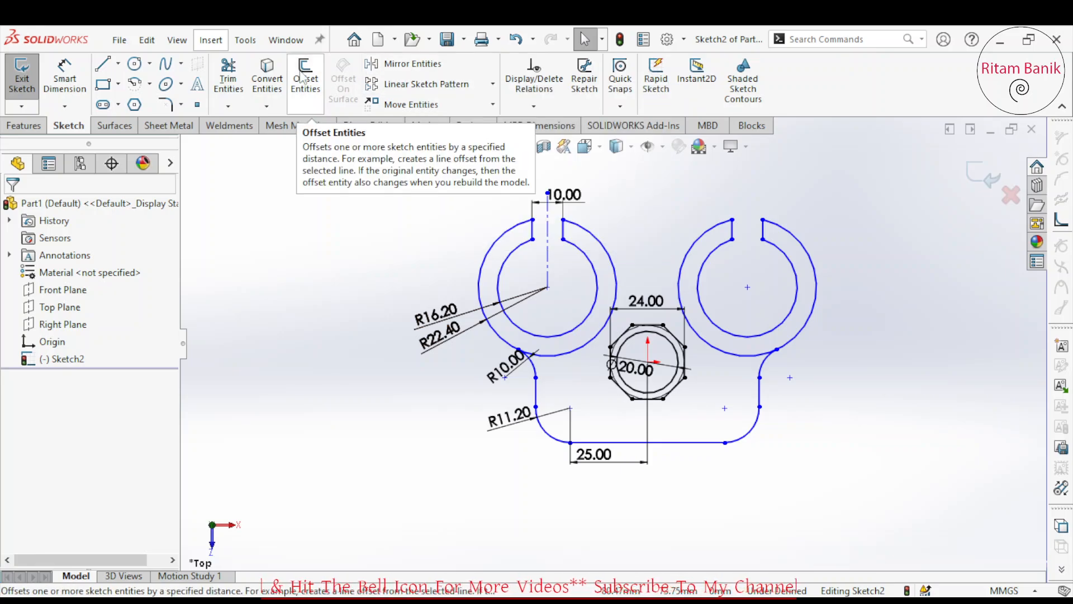
Draw a circle at the center of the lower R11.20 corner arc and dimension its diameter as 12 mm
click(134, 64)
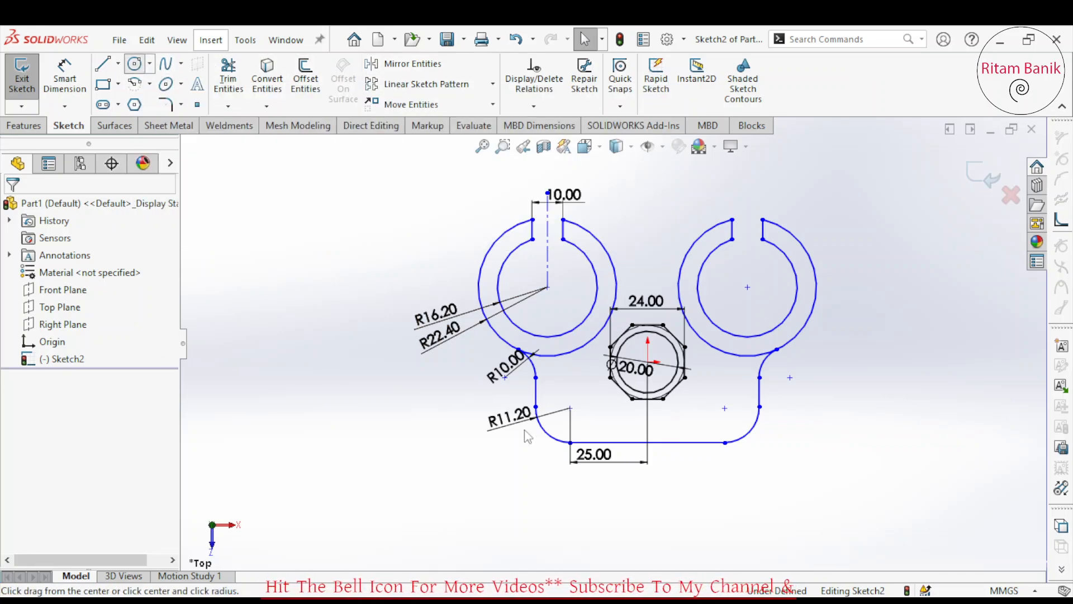
click(570, 408)
click(603, 427)
click(74, 82)
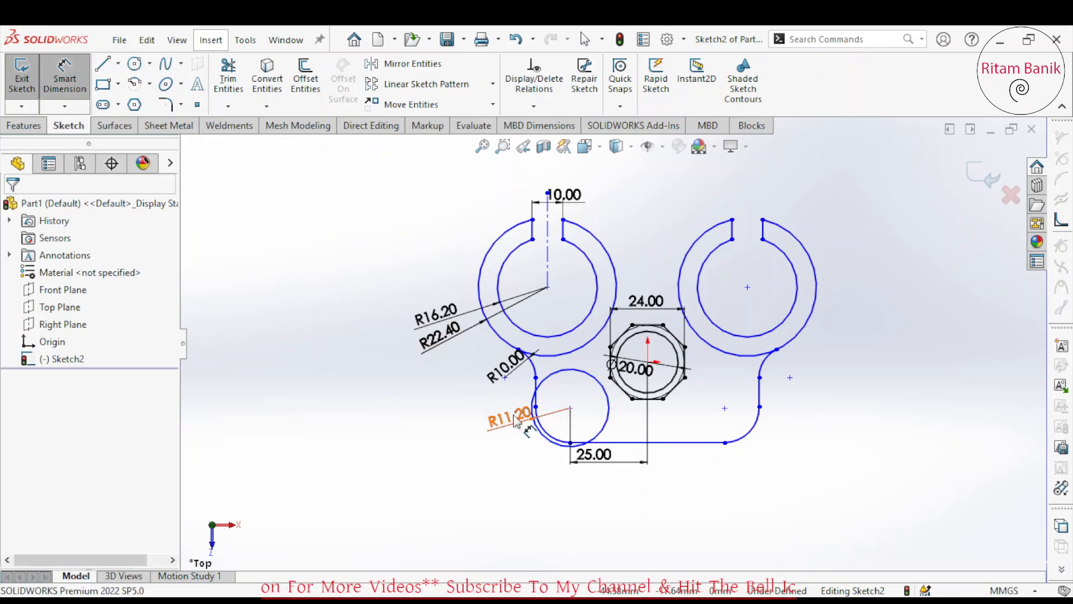
click(542, 434)
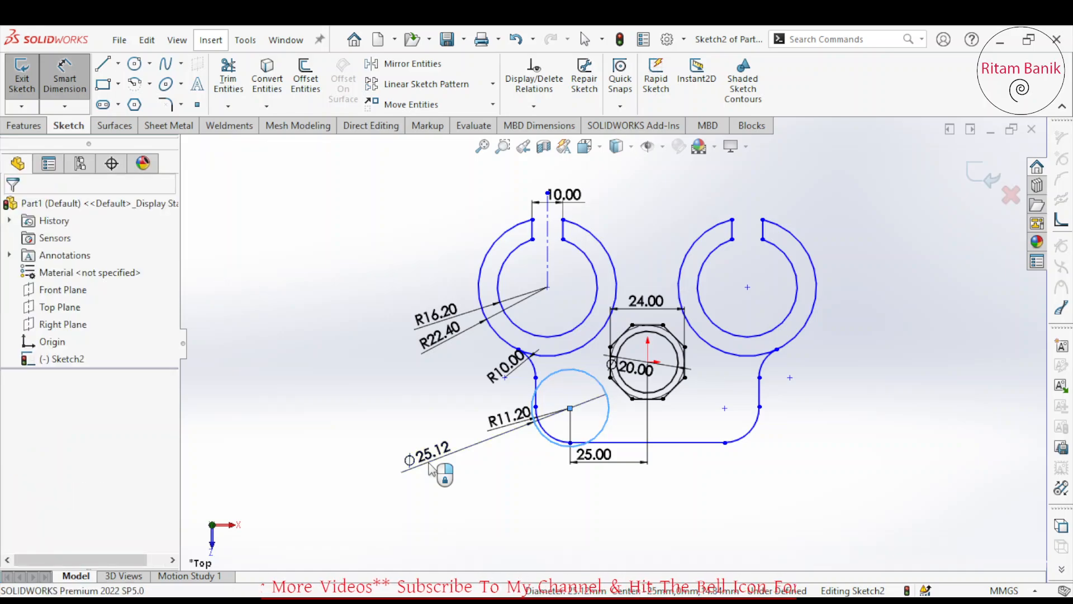
click(432, 468)
text(12)
key(Return)
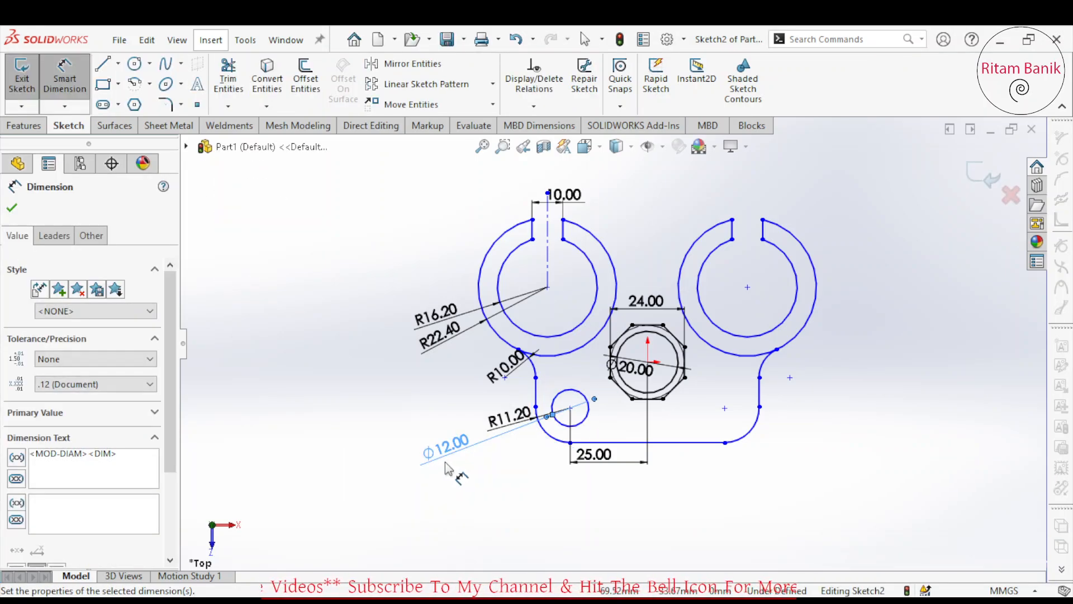
key(Escape)
Mirror the 12 mm circle about the Right Plane, keeping the original
click(411, 63)
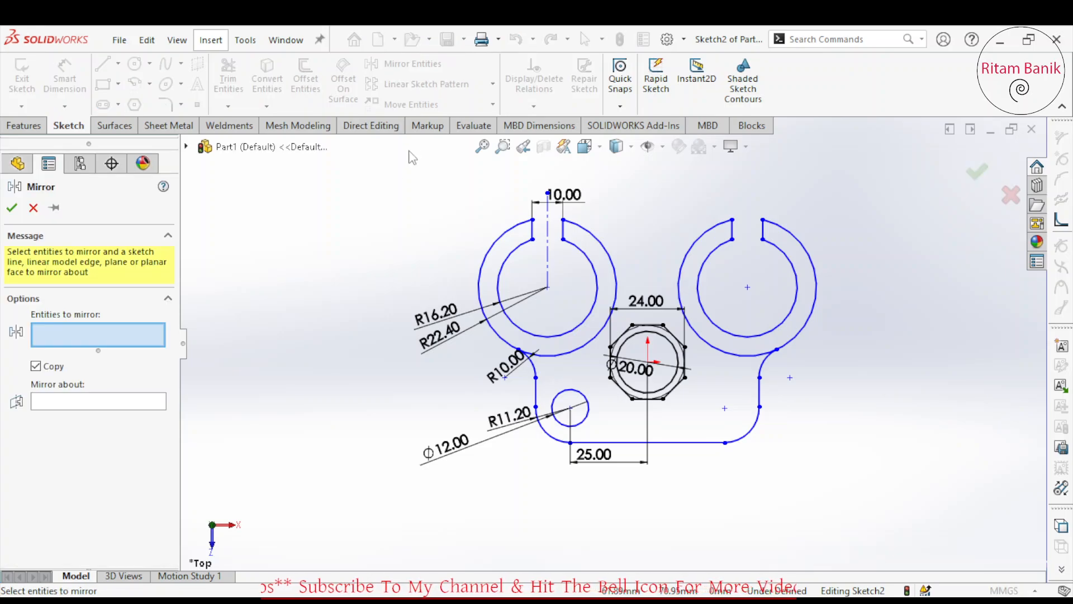
click(591, 405)
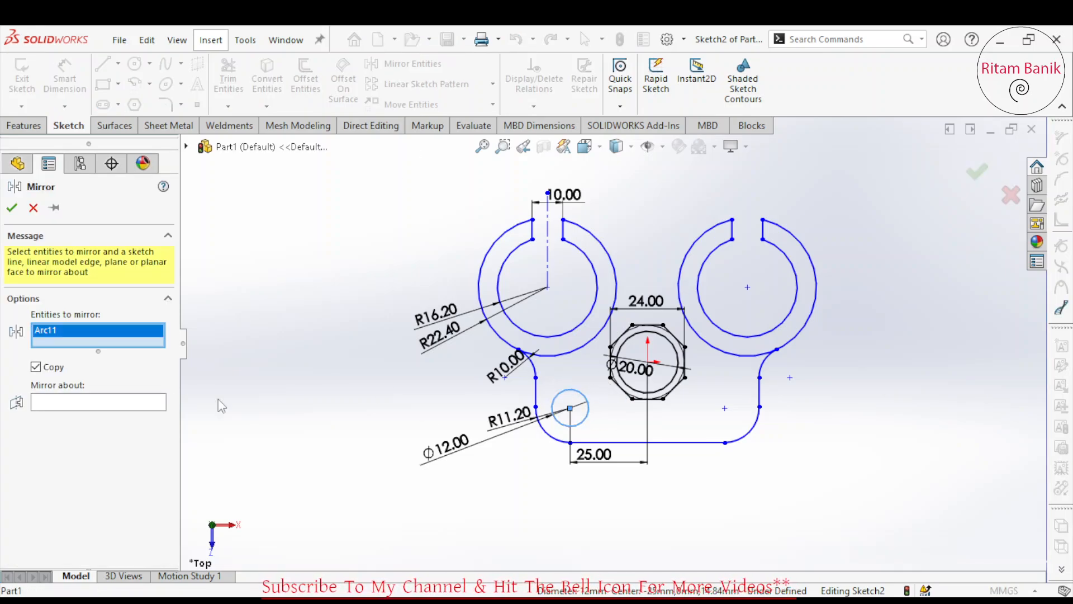
click(94, 404)
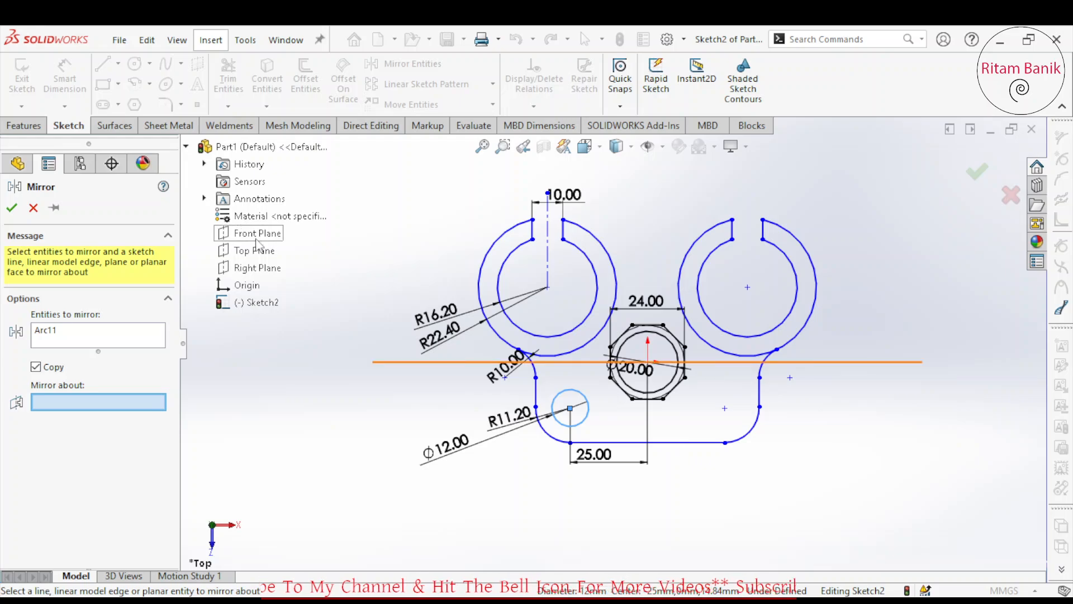
click(249, 269)
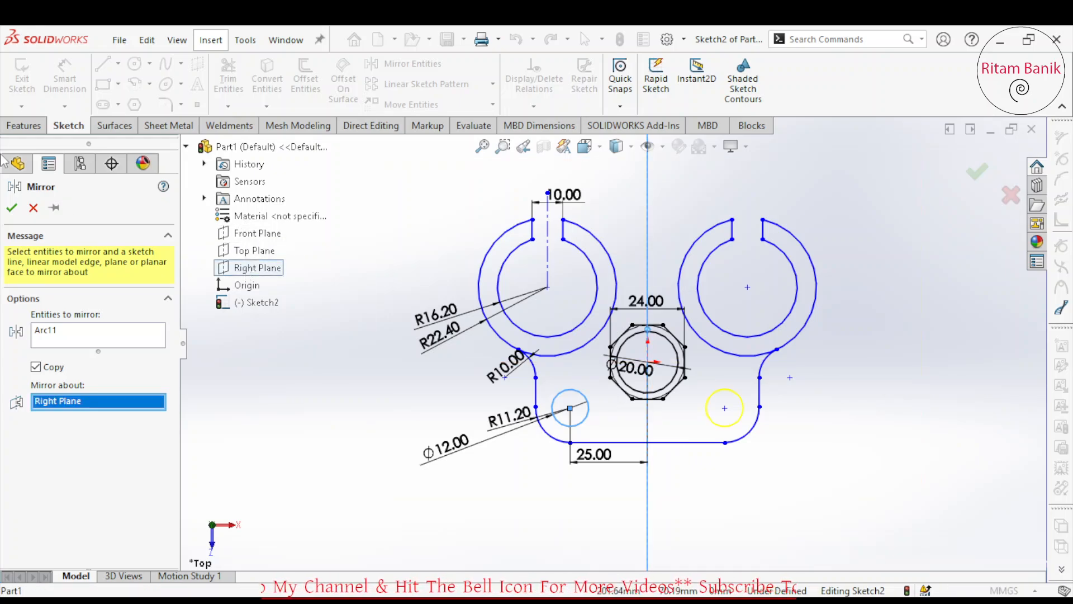
click(13, 210)
scroll(726, 402, down, 2)
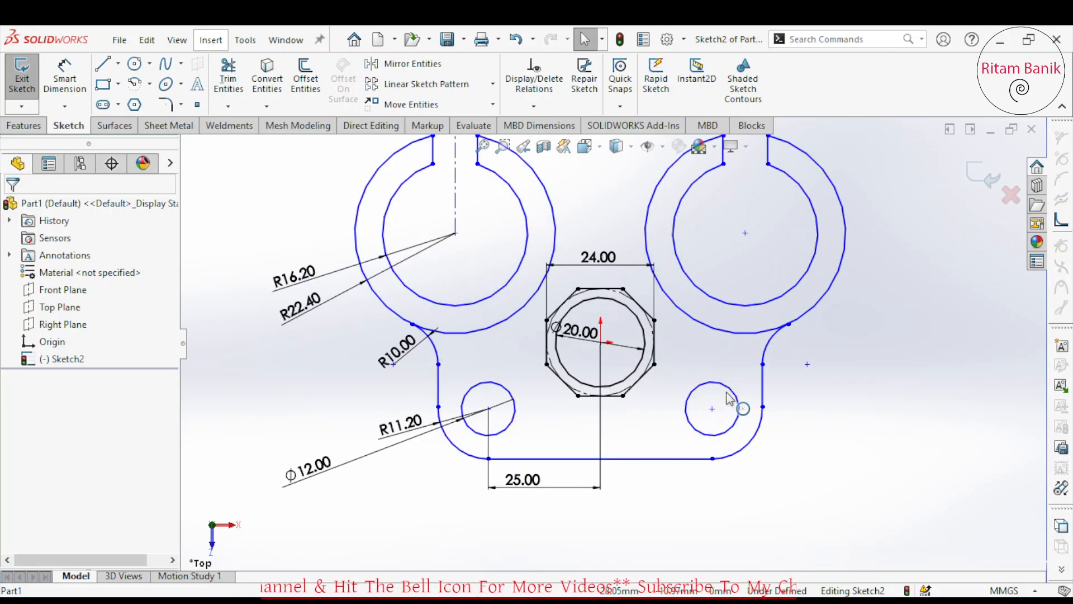
click(65, 77)
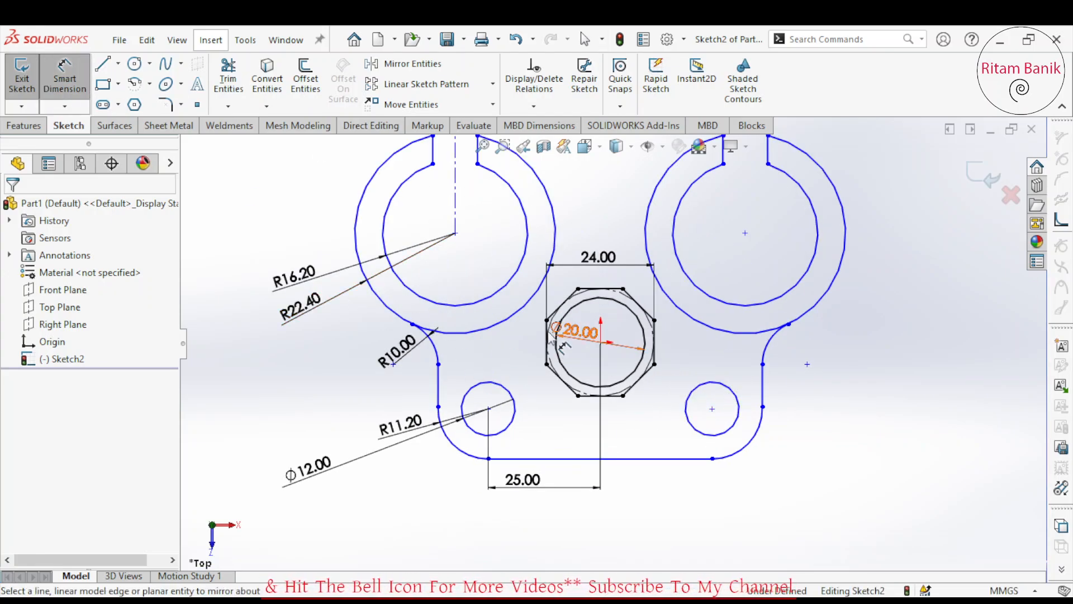
click(584, 393)
click(512, 426)
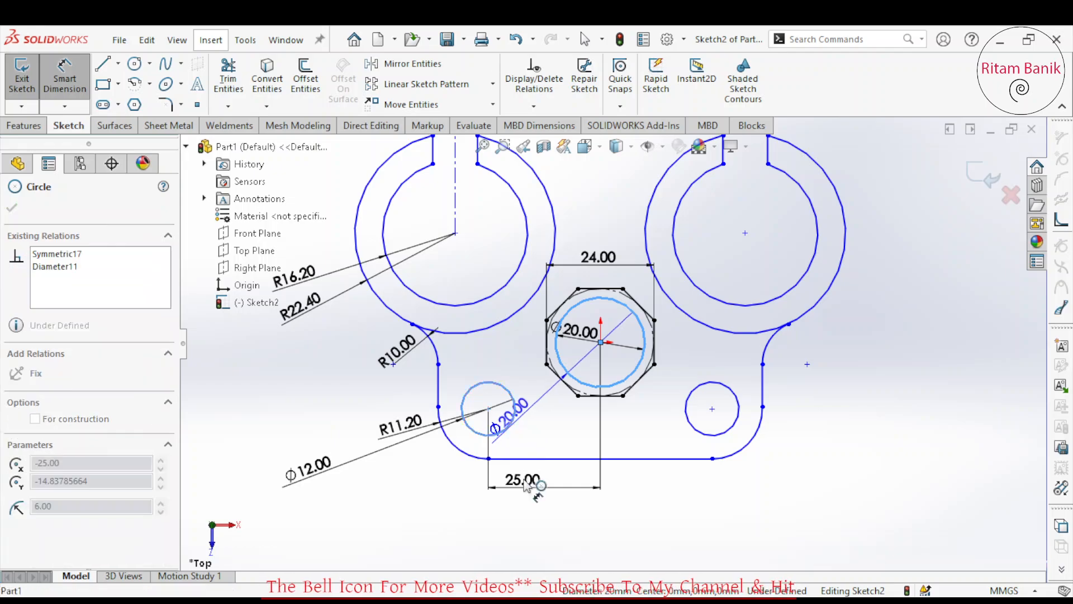
key(Escape)
key(Escape)
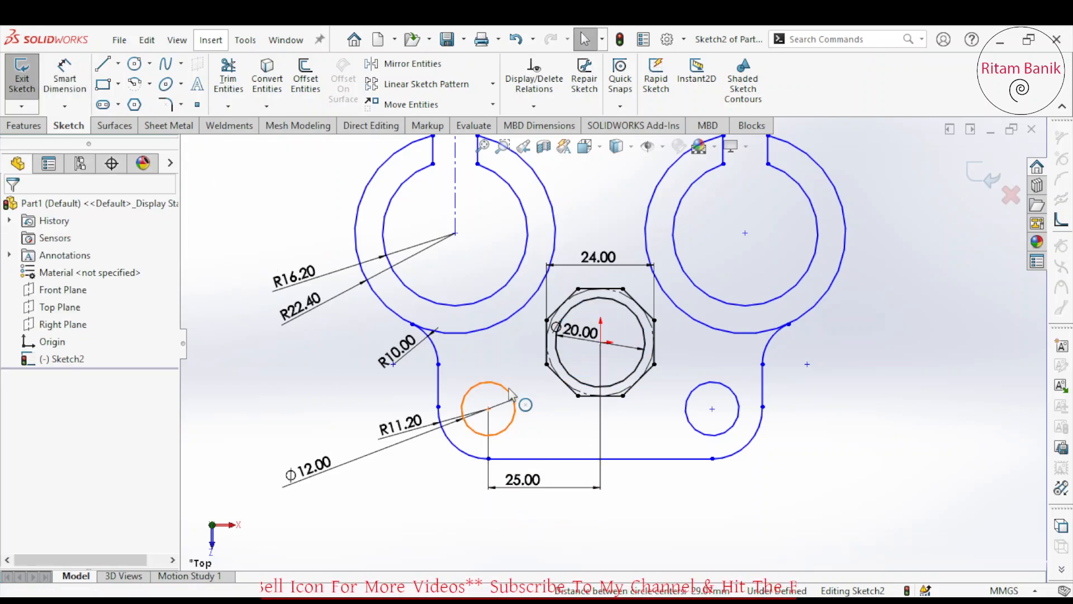
drag(712, 409, 715, 408)
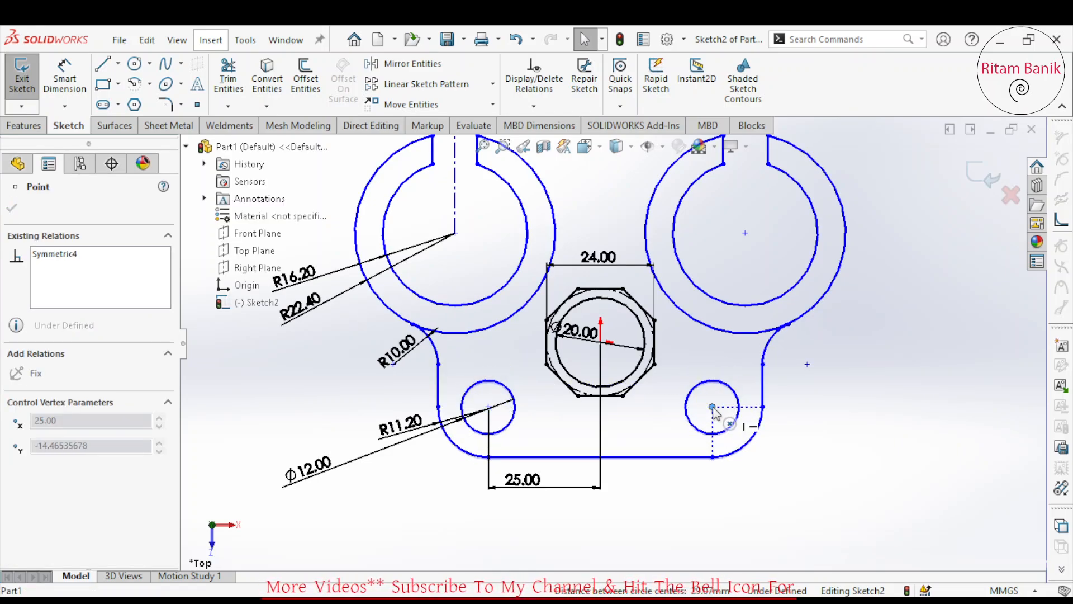
drag(716, 412, 712, 406)
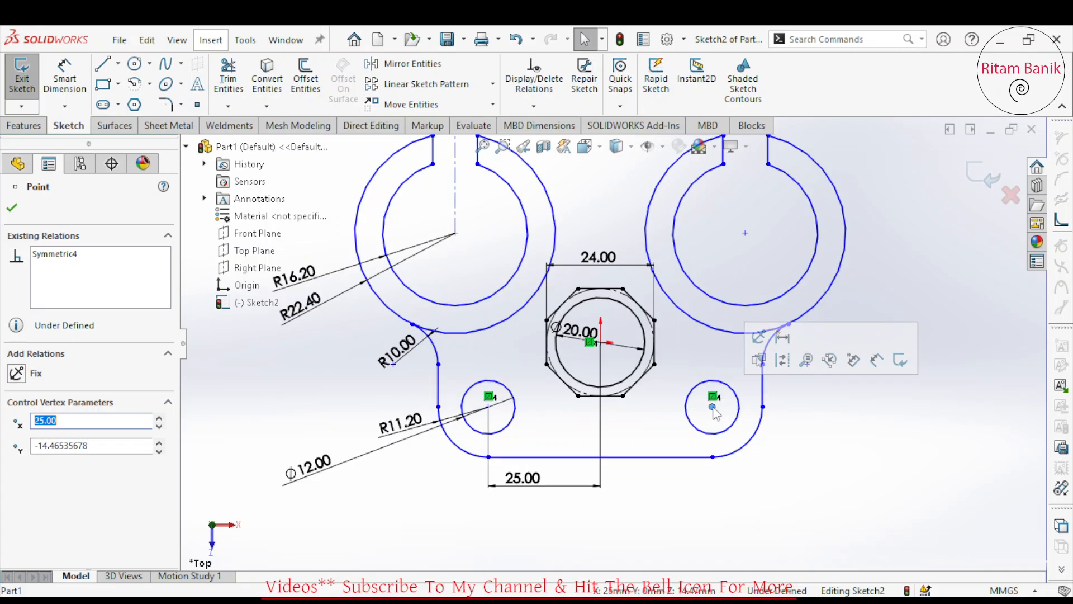
Dimension the vertical distance from the origin to the bottom horizontal line as 24.5 mm
click(65, 78)
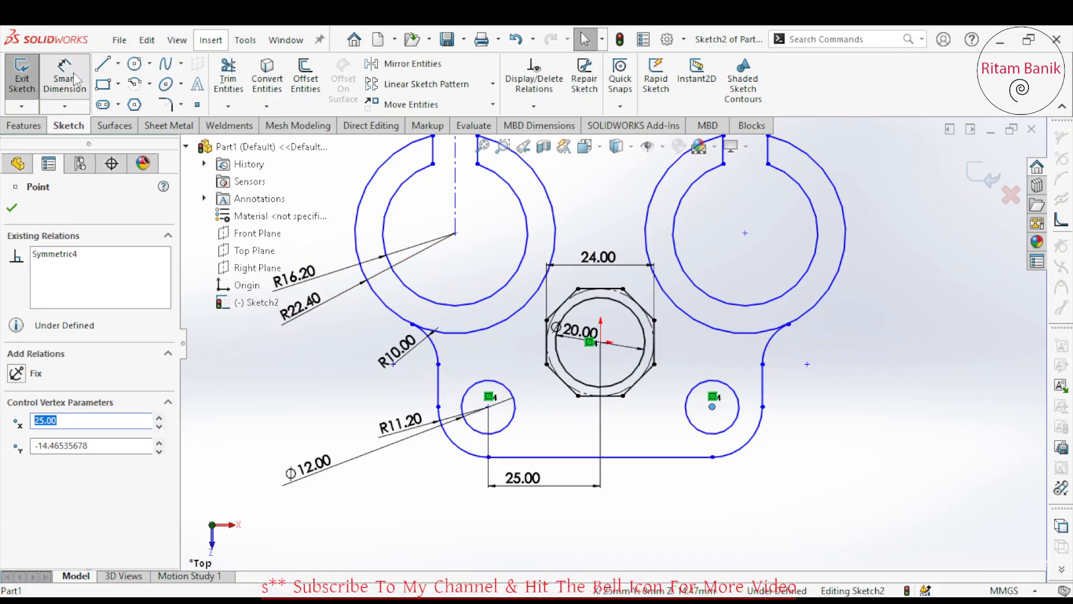
click(670, 457)
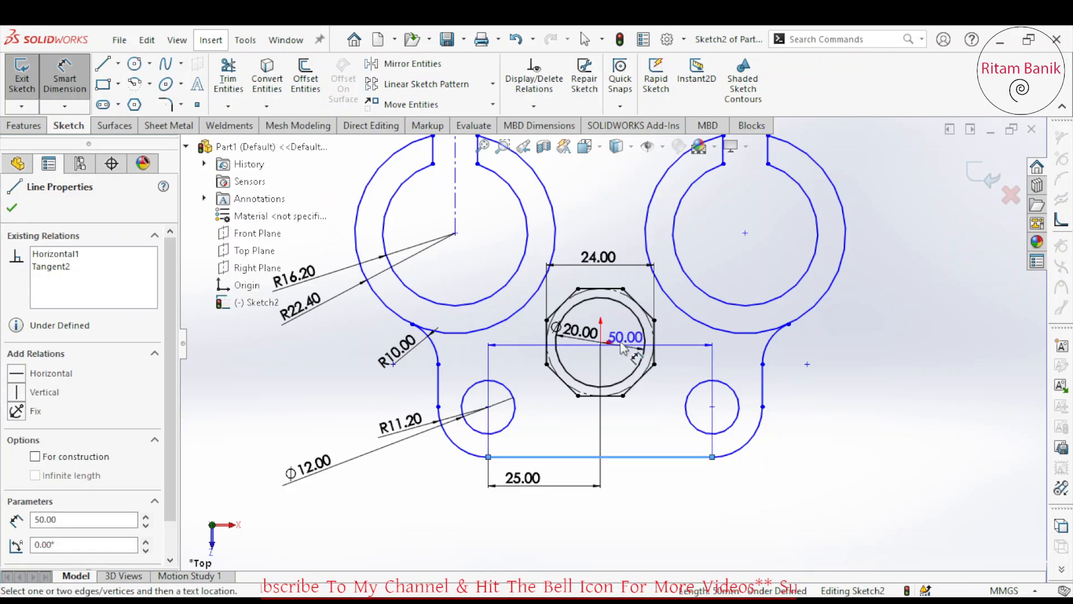
click(601, 342)
click(825, 414)
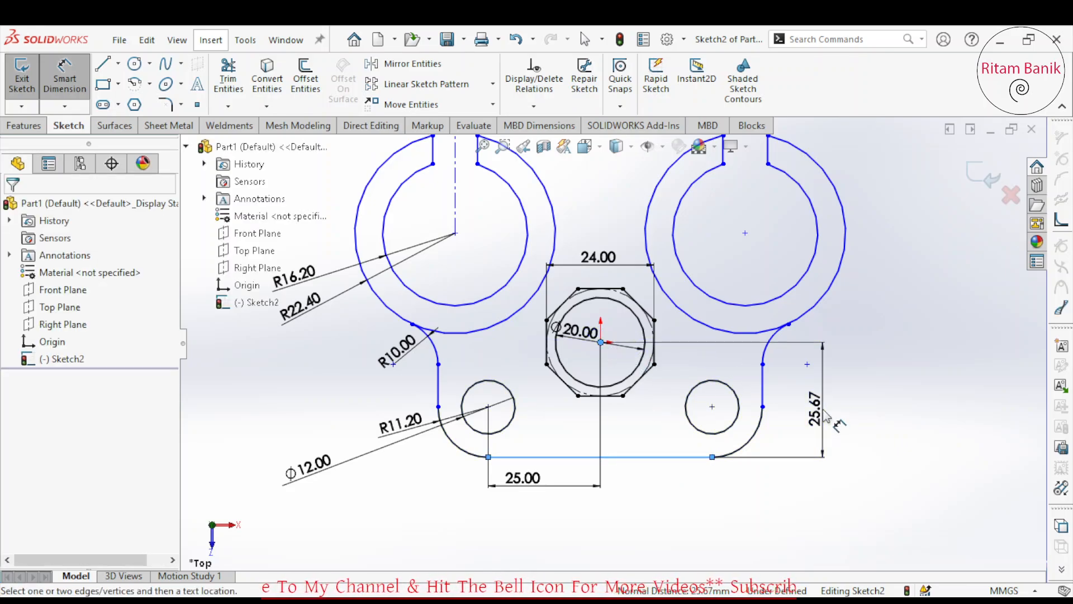
text(24.5)
key(Return)
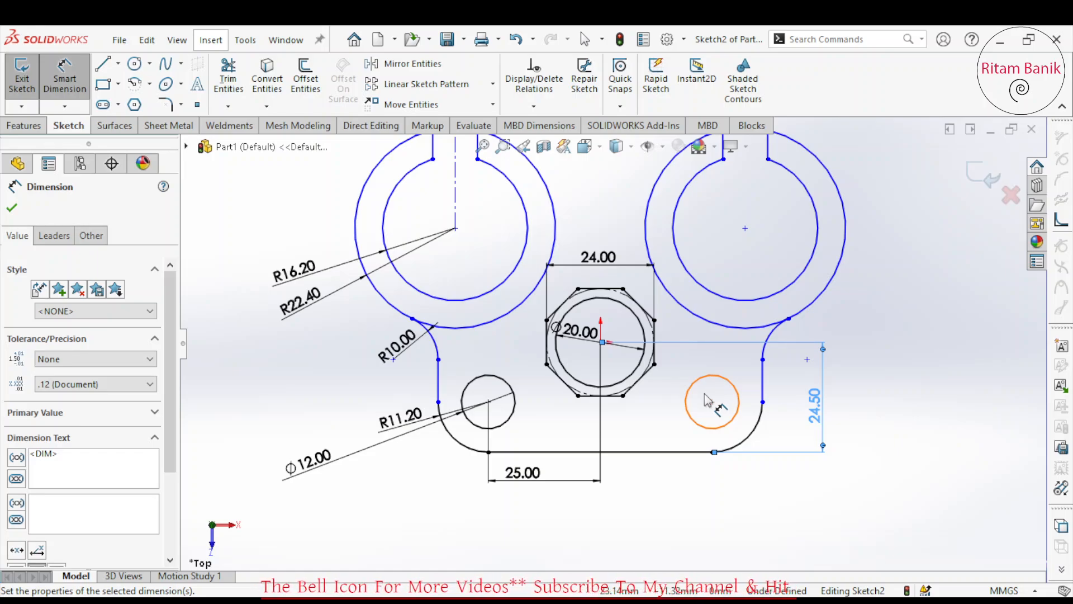
key(Escape)
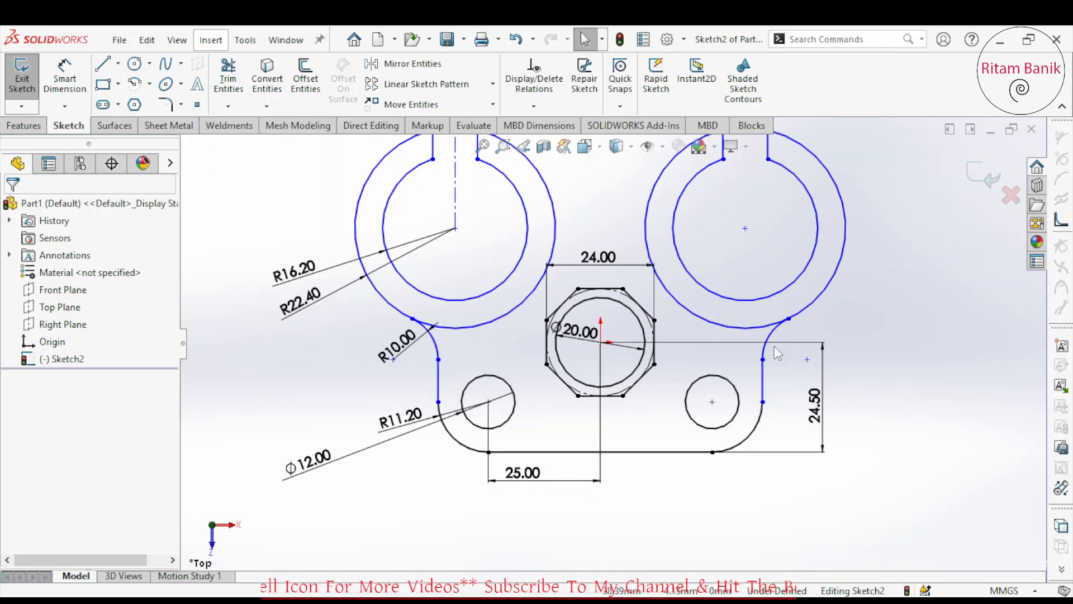
Dimension the vertical distance from the right 12 mm hole's center to the right ring's center as 37.5 mm
key(f)
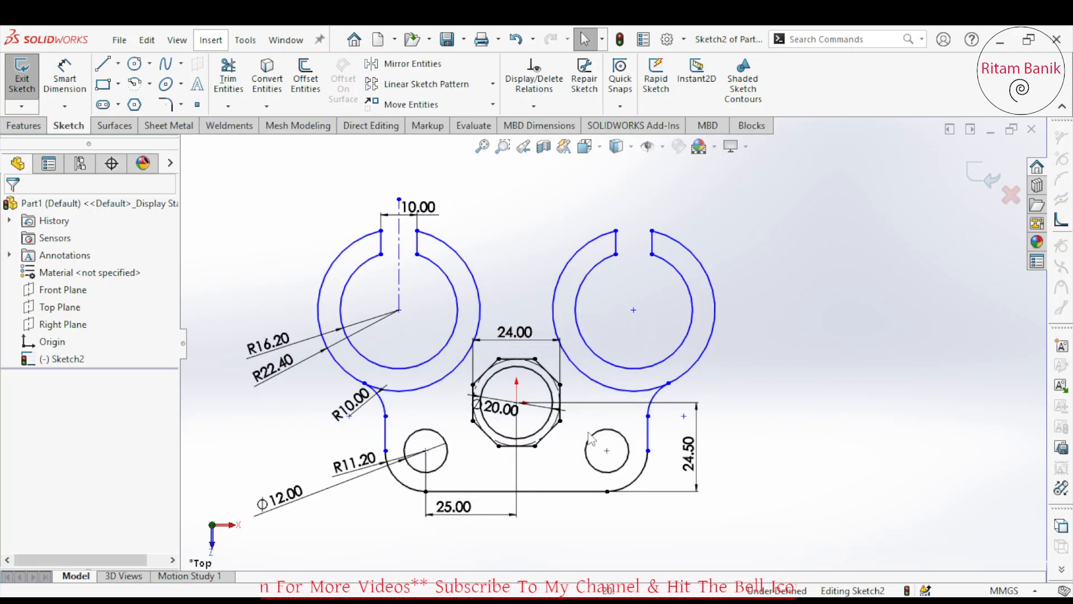
click(62, 79)
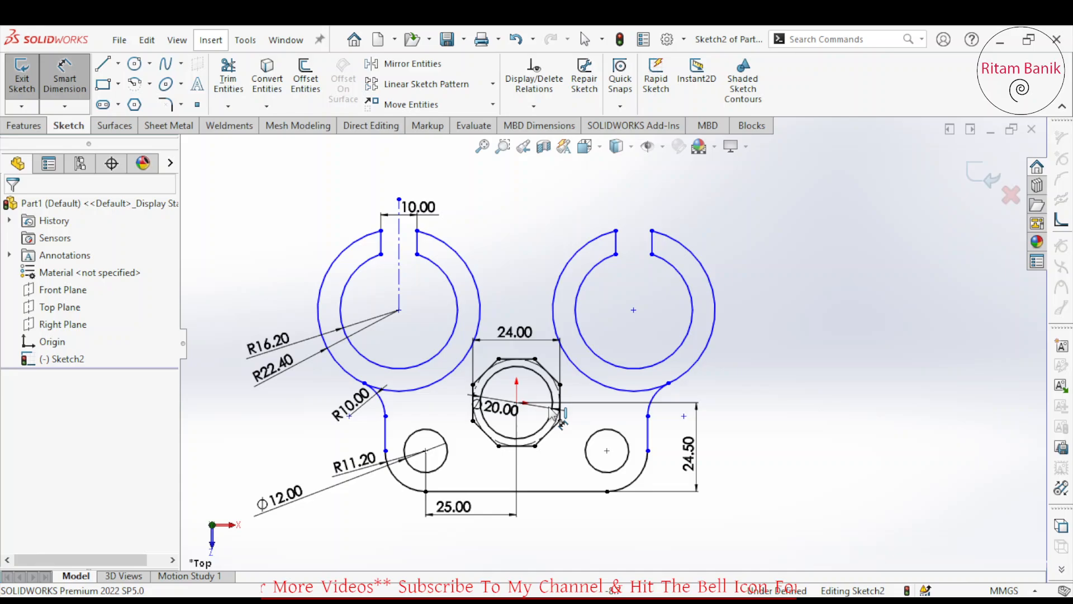
click(608, 451)
click(633, 310)
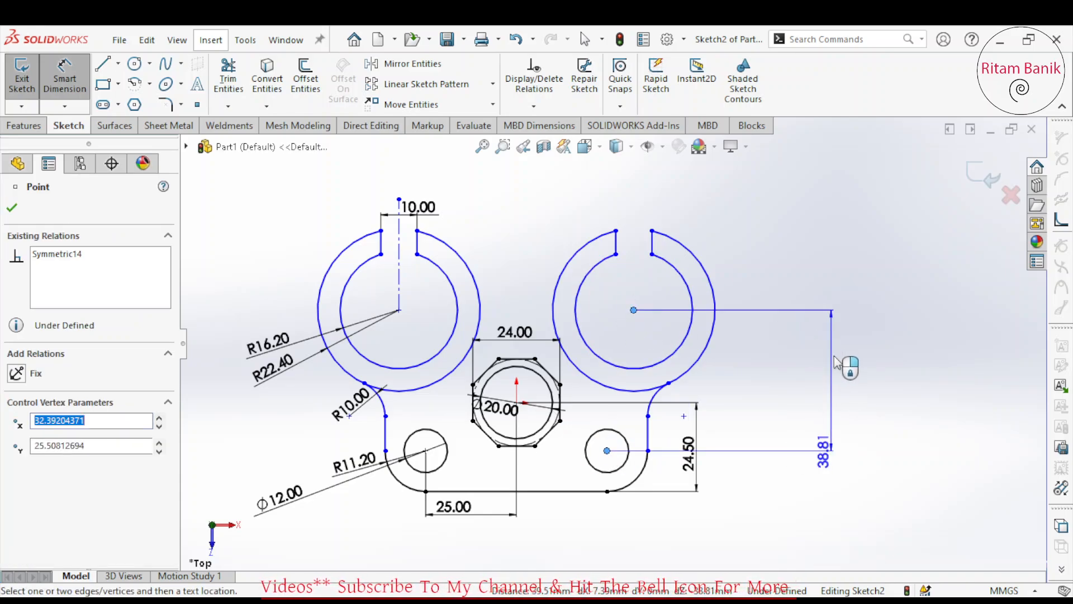
click(838, 387)
text(3)
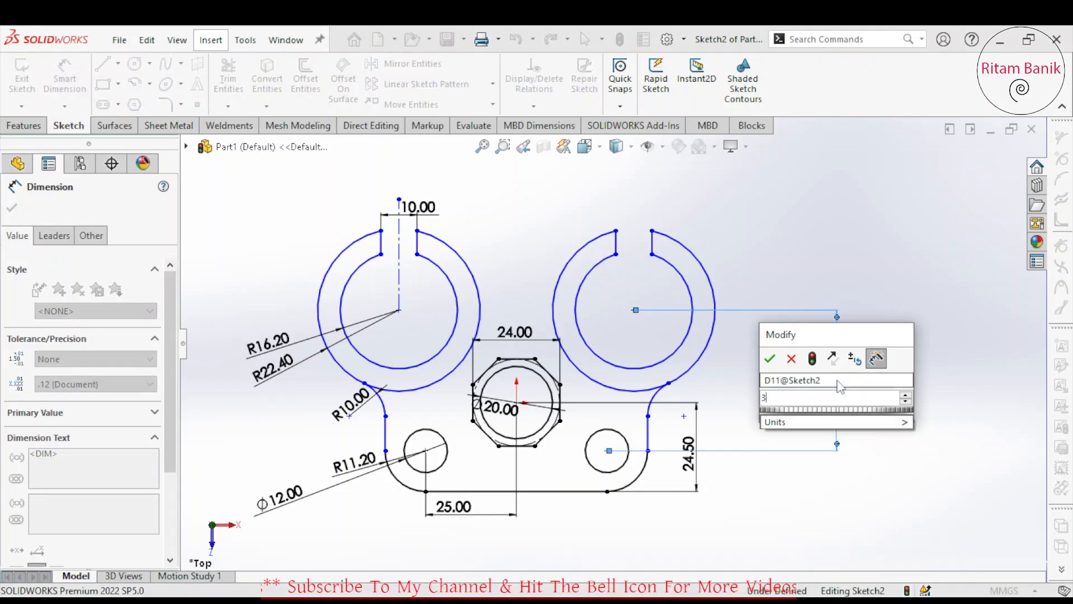
text(7.5)
key(Return)
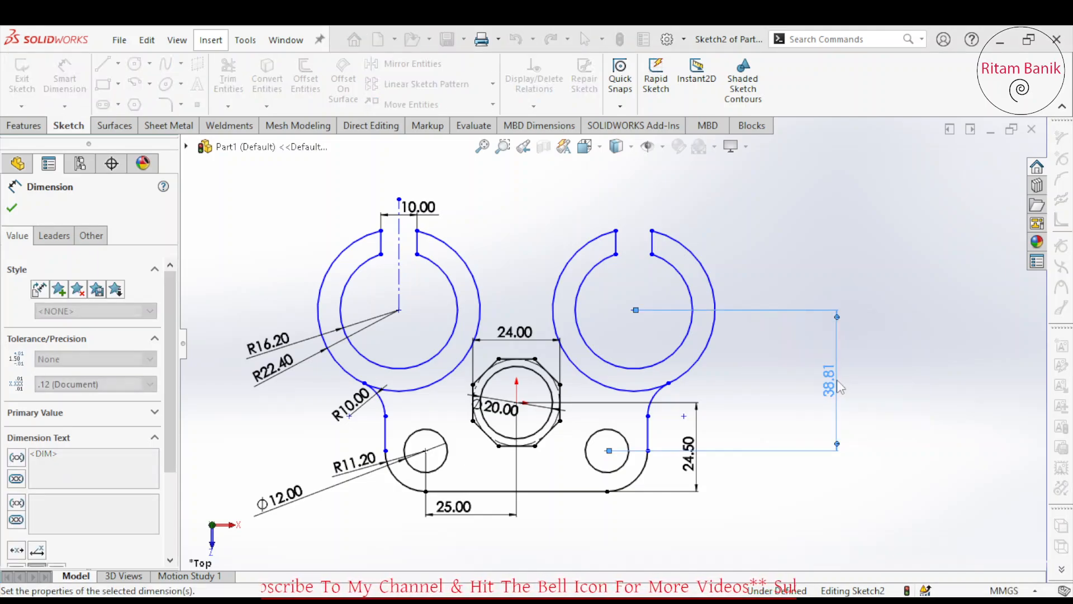
key(Escape)
key(Escape)
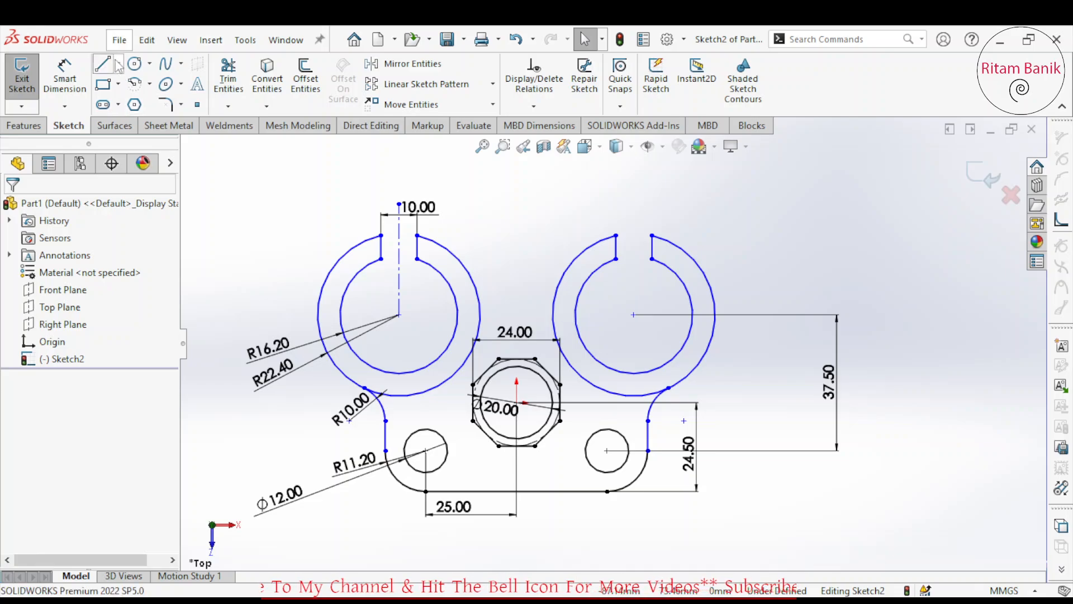
Pull the right ring's center outward, and dimension the horizontal distance between the two ring centers as 63.2 mm
click(119, 65)
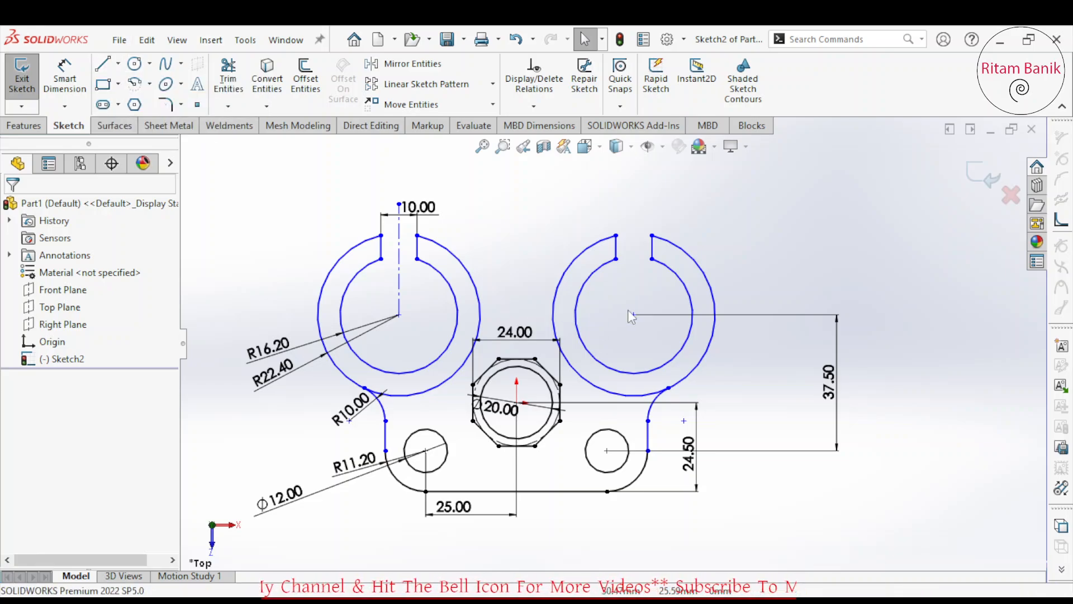
mouse_move(633, 314)
mouse_down()
mouse_move(691, 314)
mouse_move(677, 315)
mouse_up()
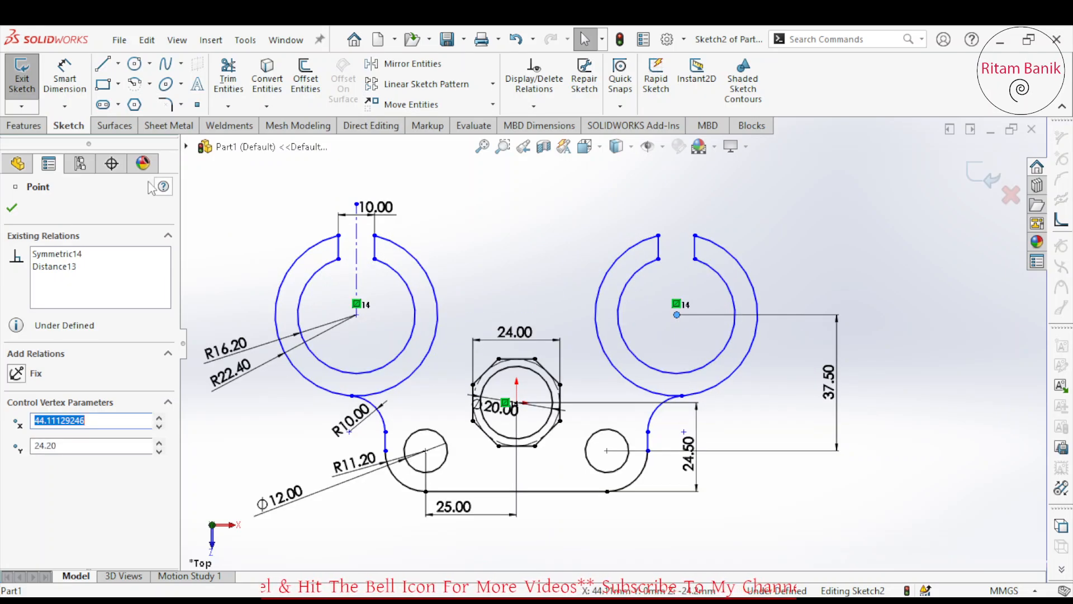
click(65, 78)
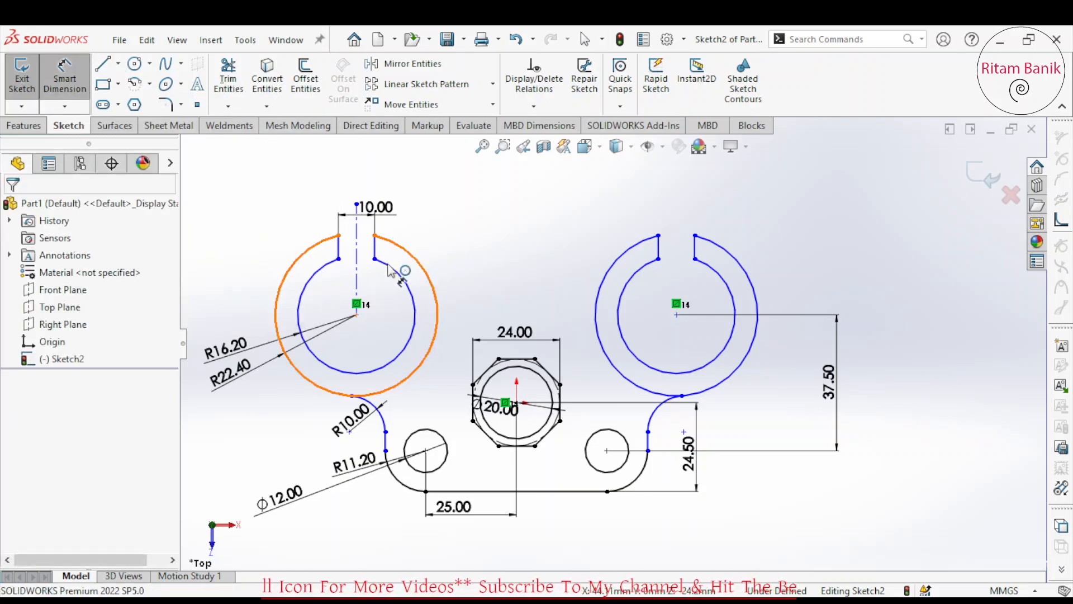
click(619, 287)
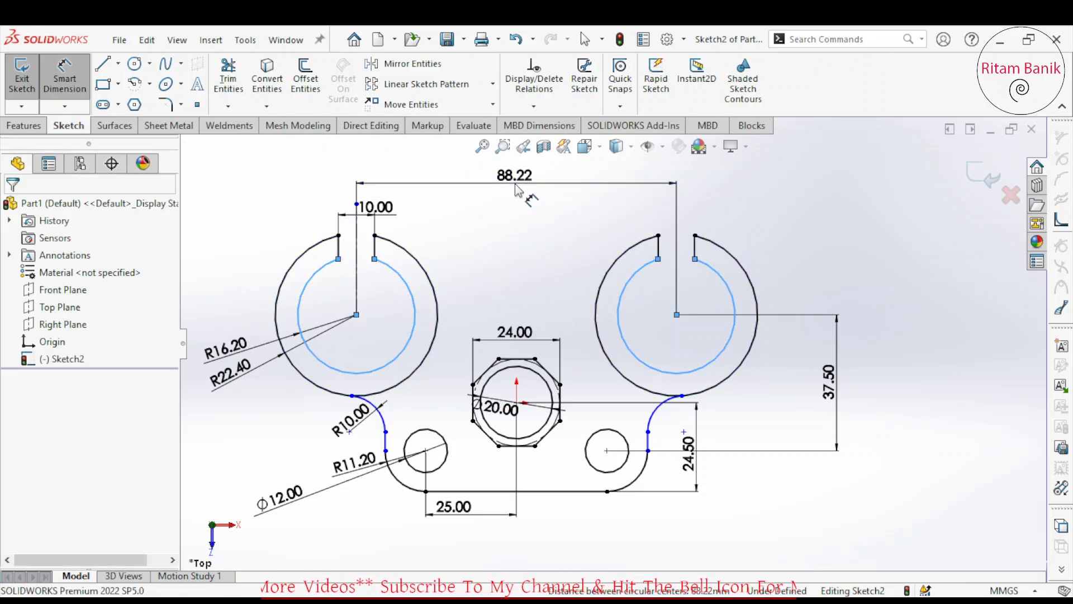
click(517, 190)
text(63.)
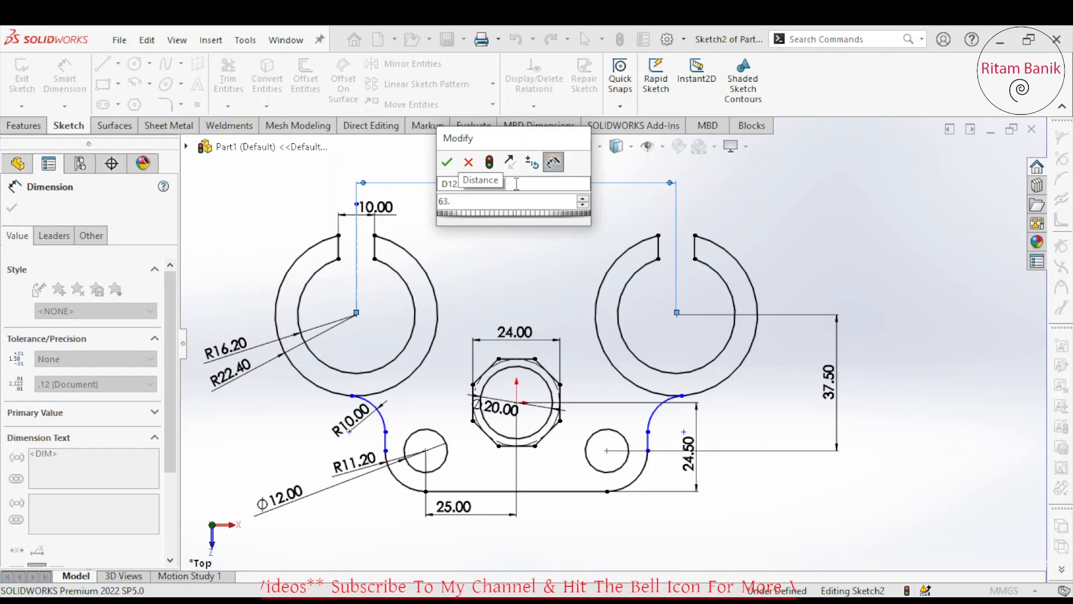
text(2)
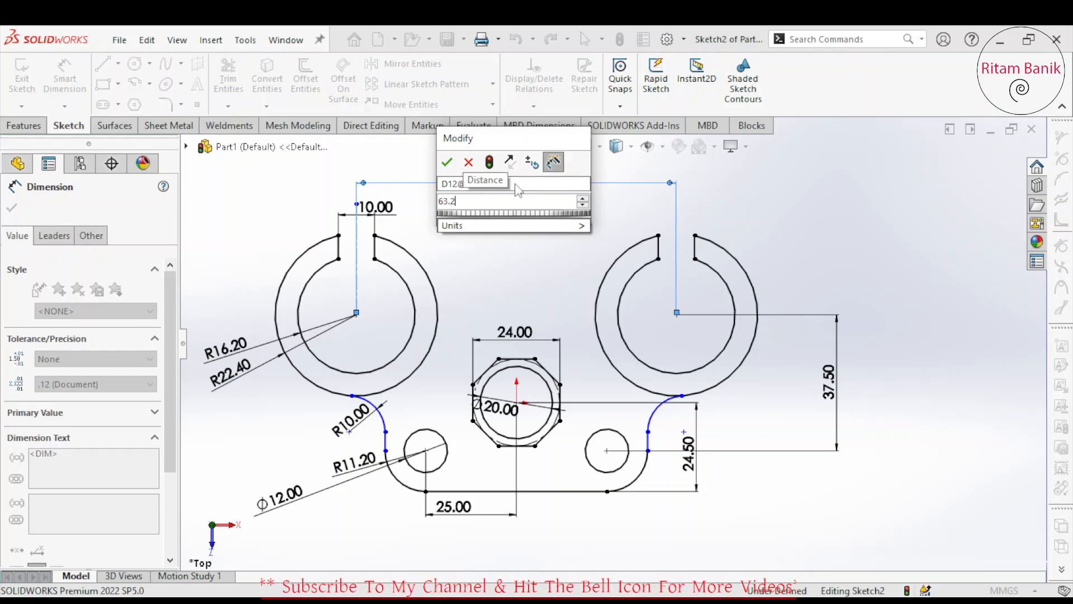
key(Return)
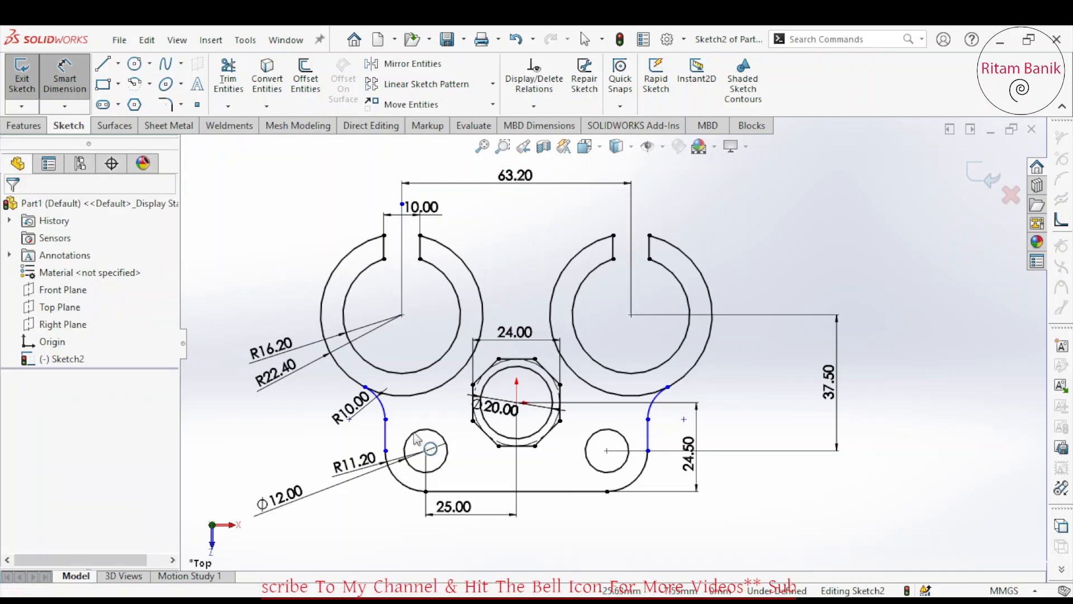
key(Escape)
Make the left vertical line tangent to the lower-left R11.20 corner arc
click(386, 442)
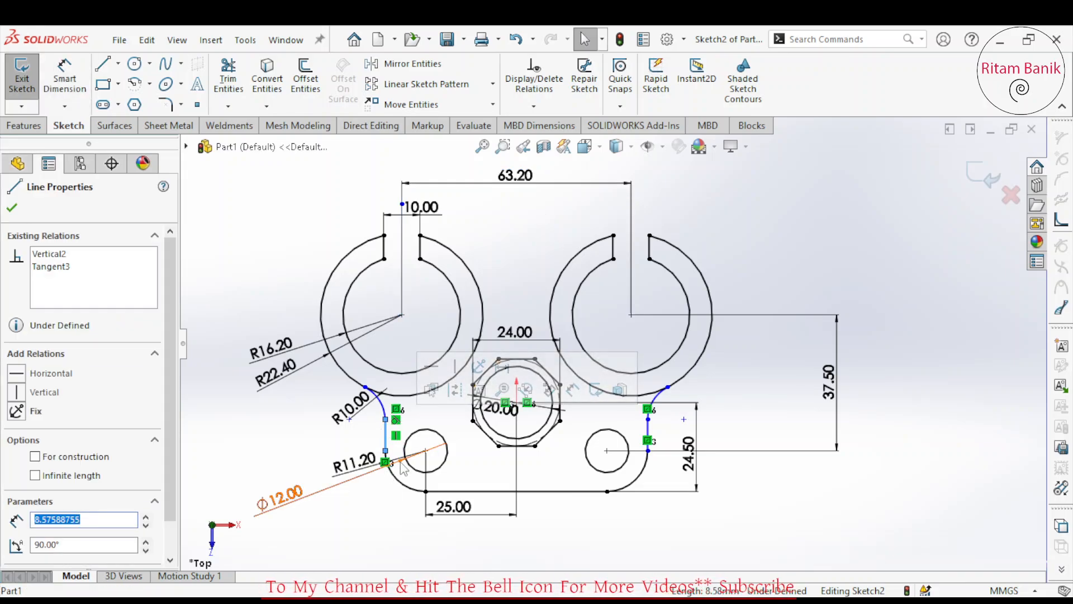
scroll(374, 475, down, 4)
key(Escape)
click(398, 411)
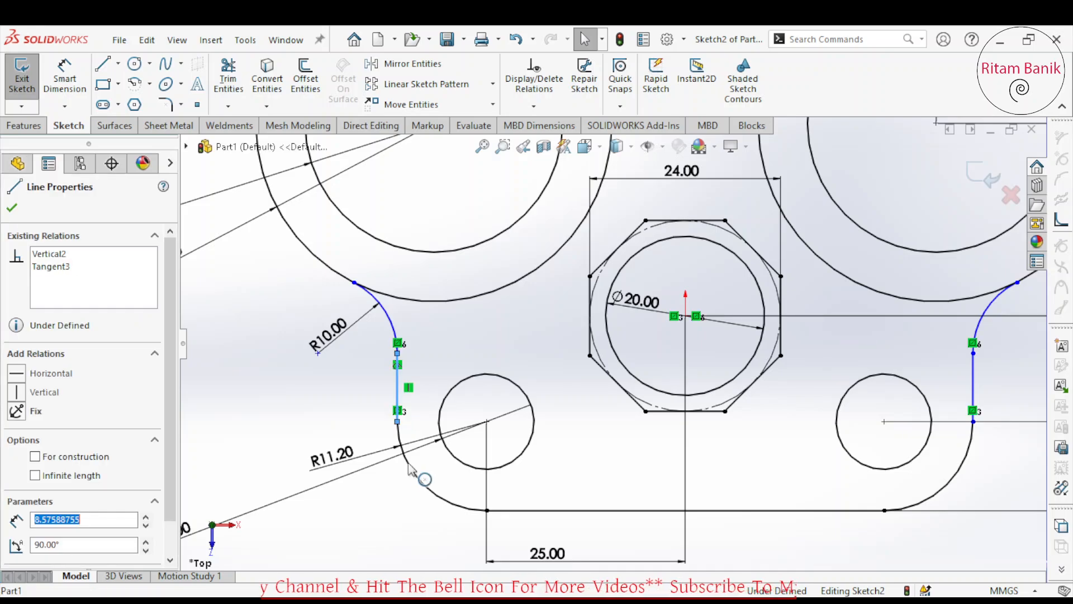
click(16, 461)
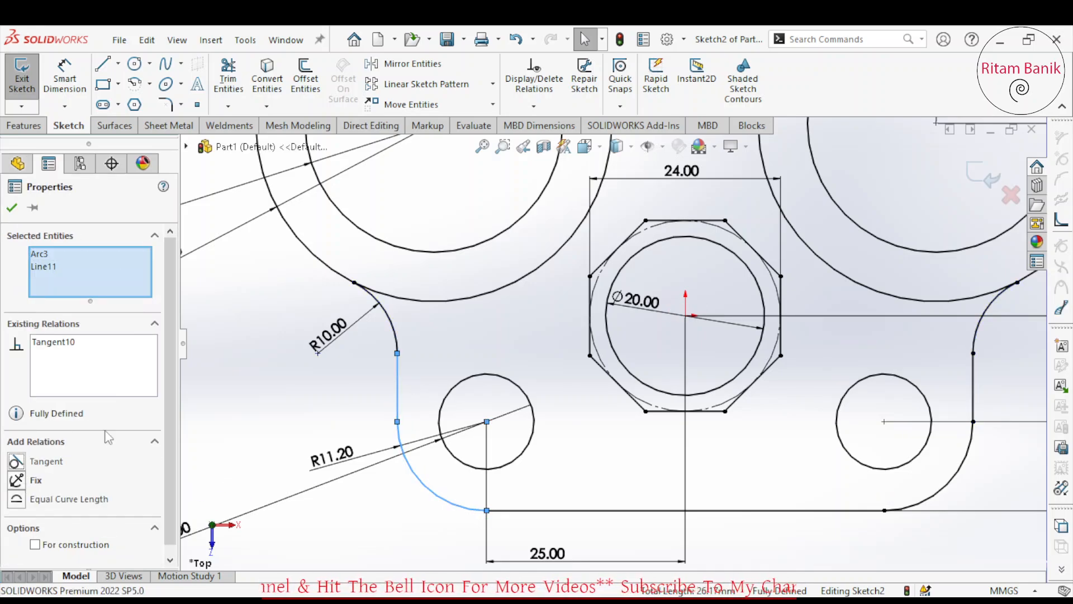
key(Escape)
scroll(676, 352, up, 4)
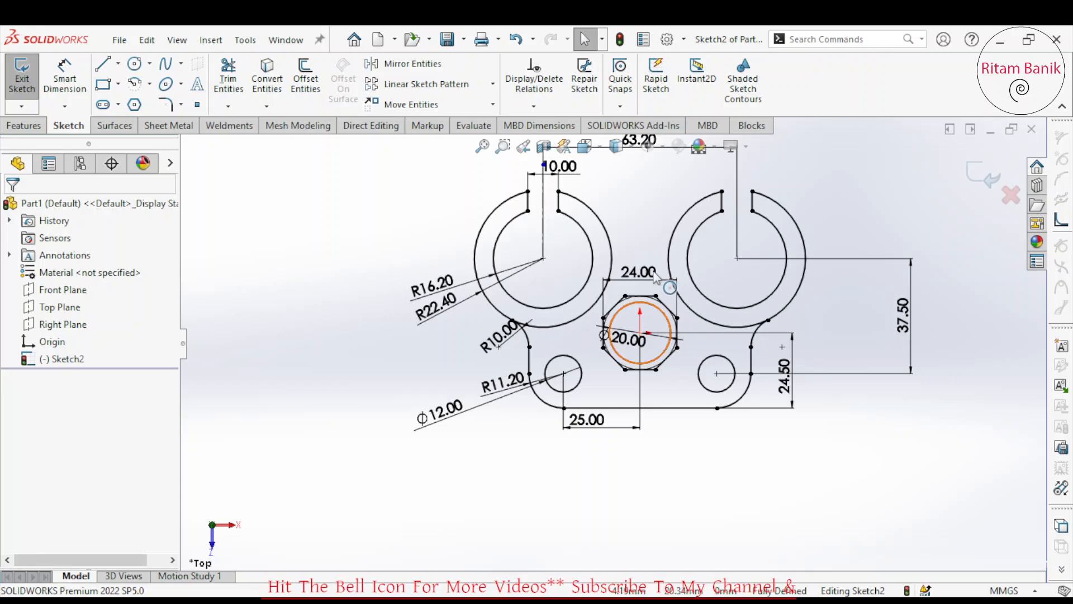
scroll(655, 276, down, 4)
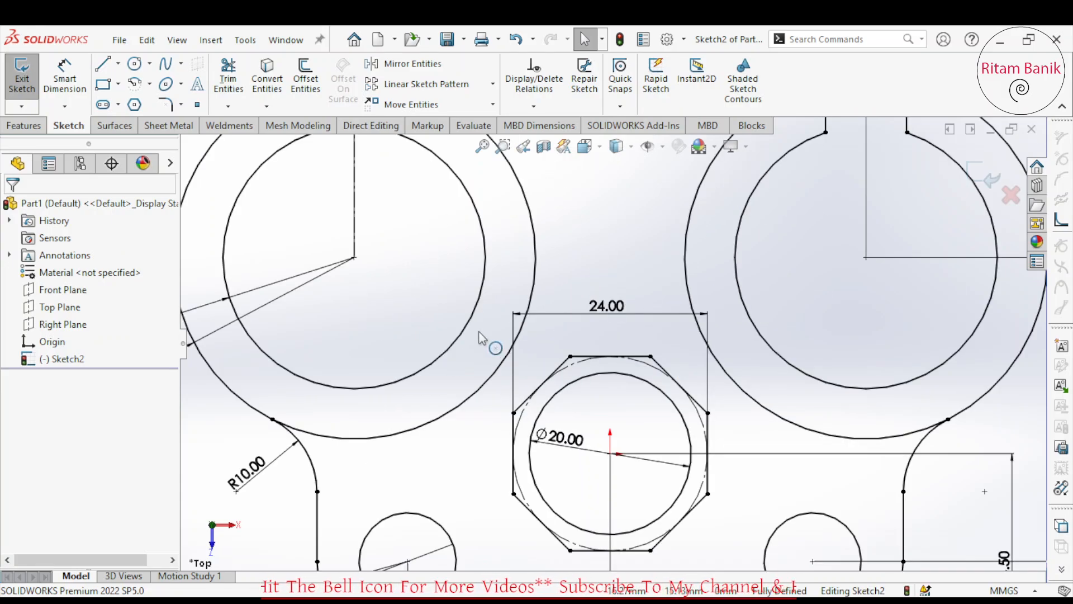
click(104, 64)
click(582, 270)
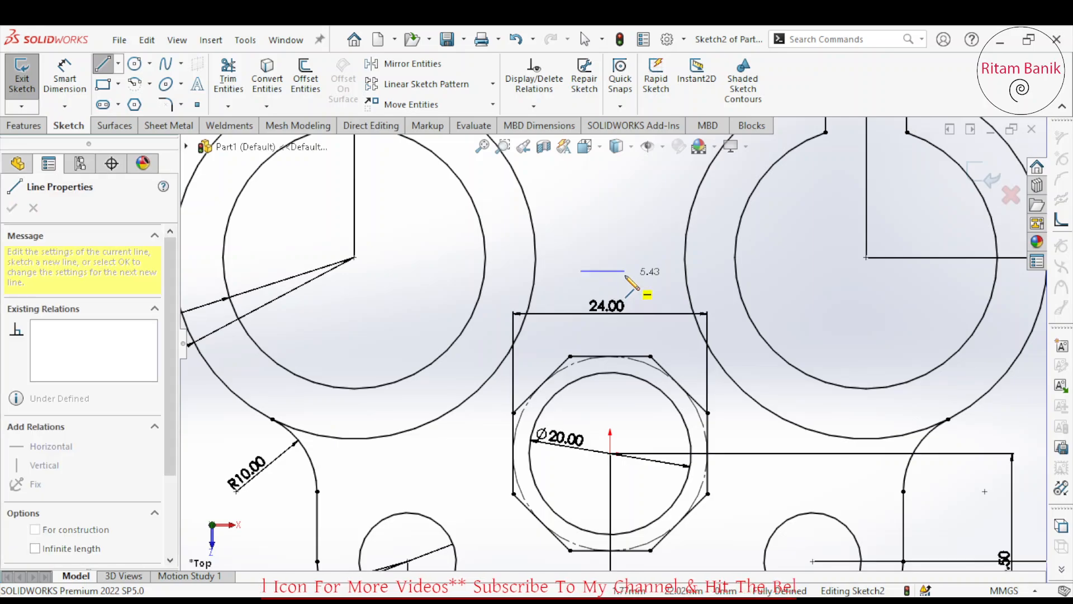
key(Escape)
Sketch a horizontal line about 7 mm long above the octagon, between the two rings
key(l)
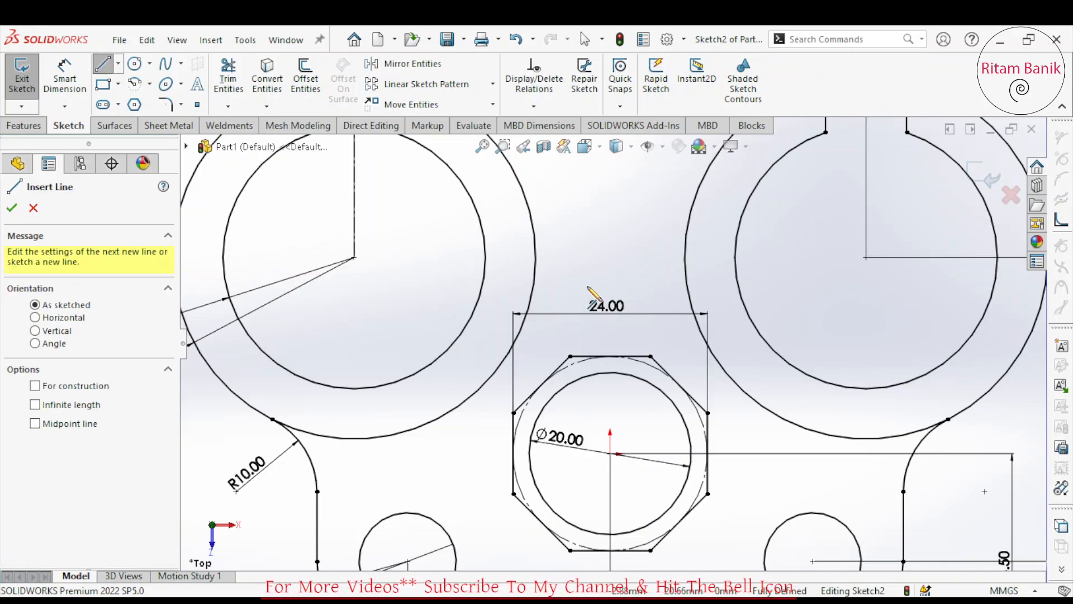
click(638, 291)
click(587, 285)
key(Escape)
key(Escape)
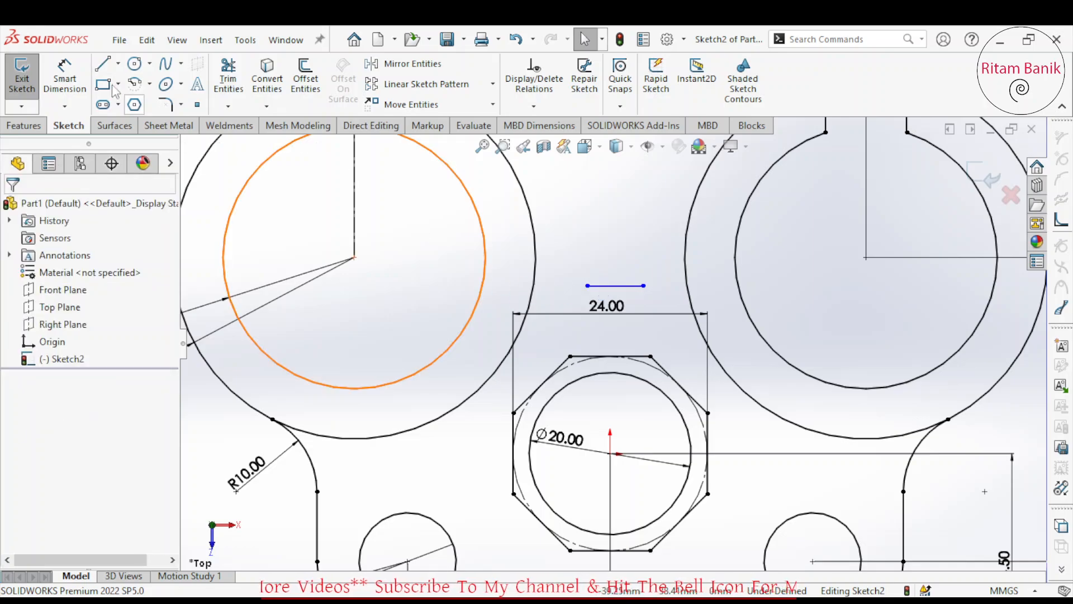
Sketch an upward tangent arc from each end of the short horizontal line, about 5.5 mm radius on the left and 4.5 mm on the right
click(105, 61)
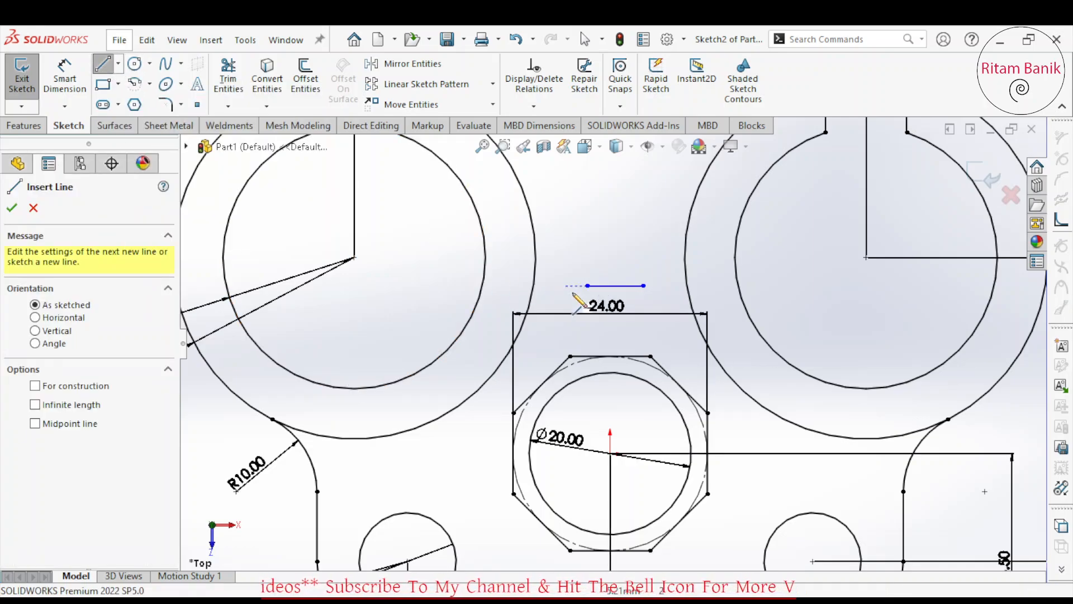
click(587, 286)
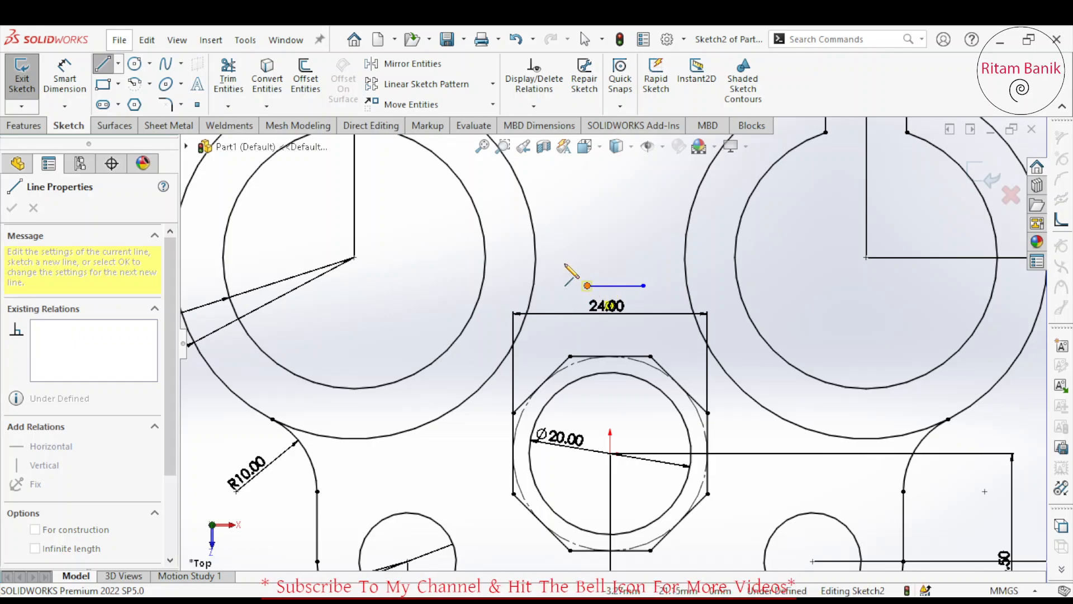
click(550, 216)
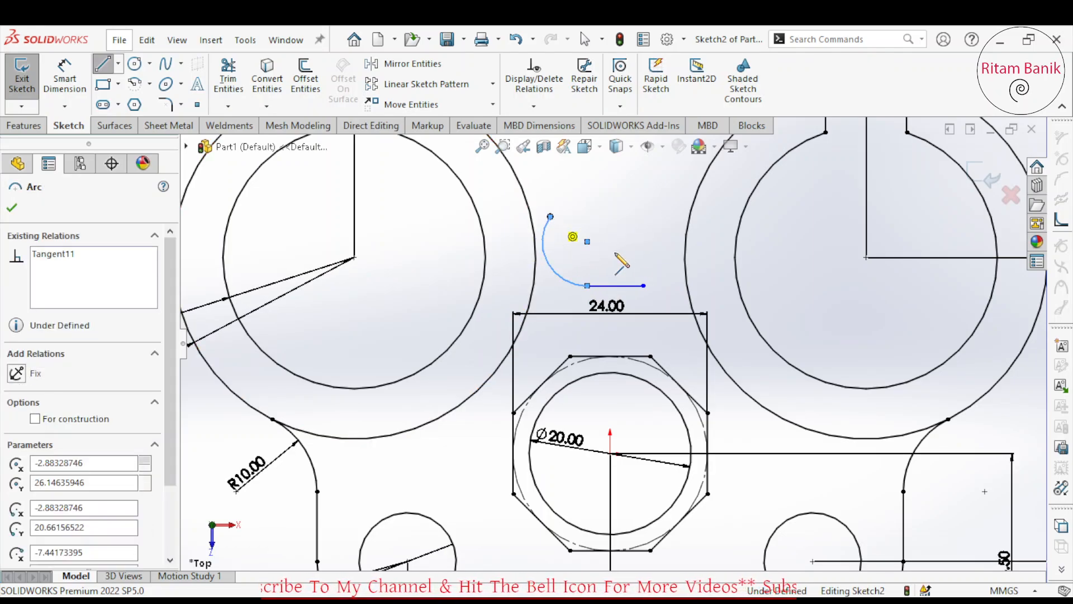
key(Escape)
key(Escape)
key(l)
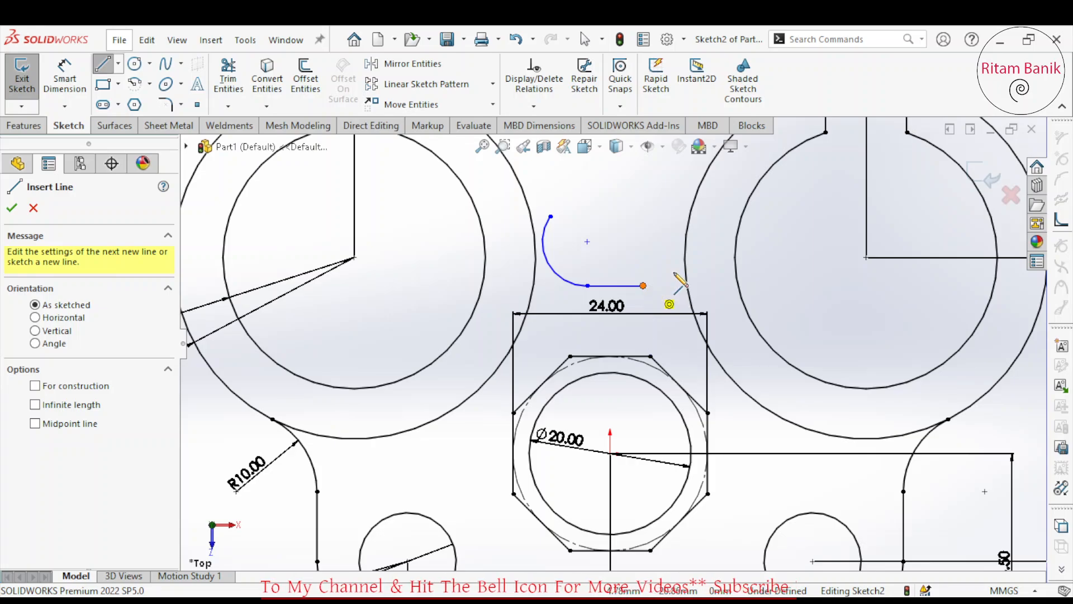
click(643, 285)
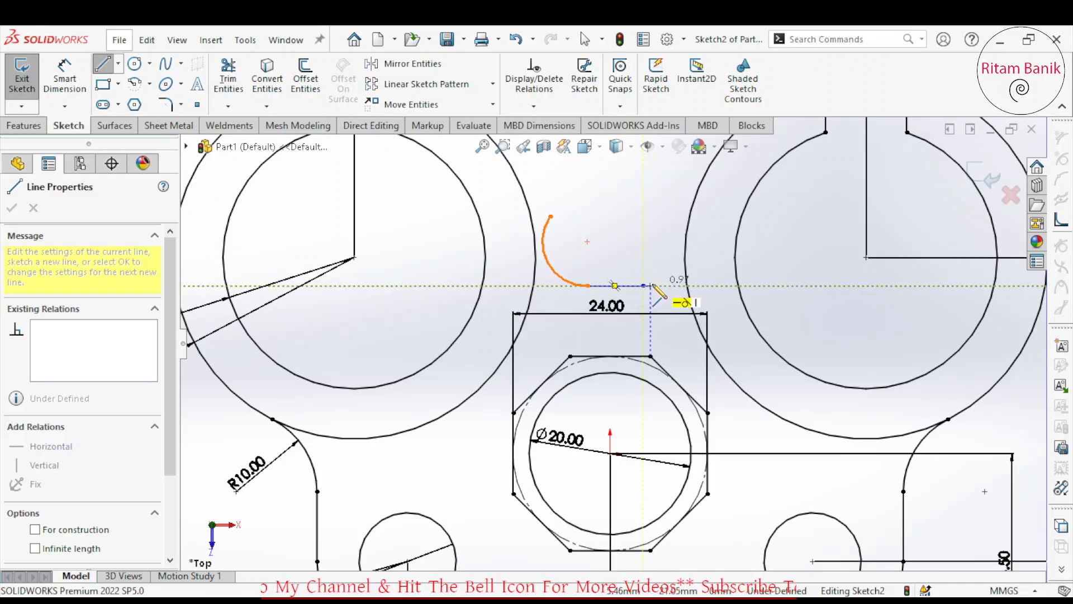
click(658, 216)
key(Escape)
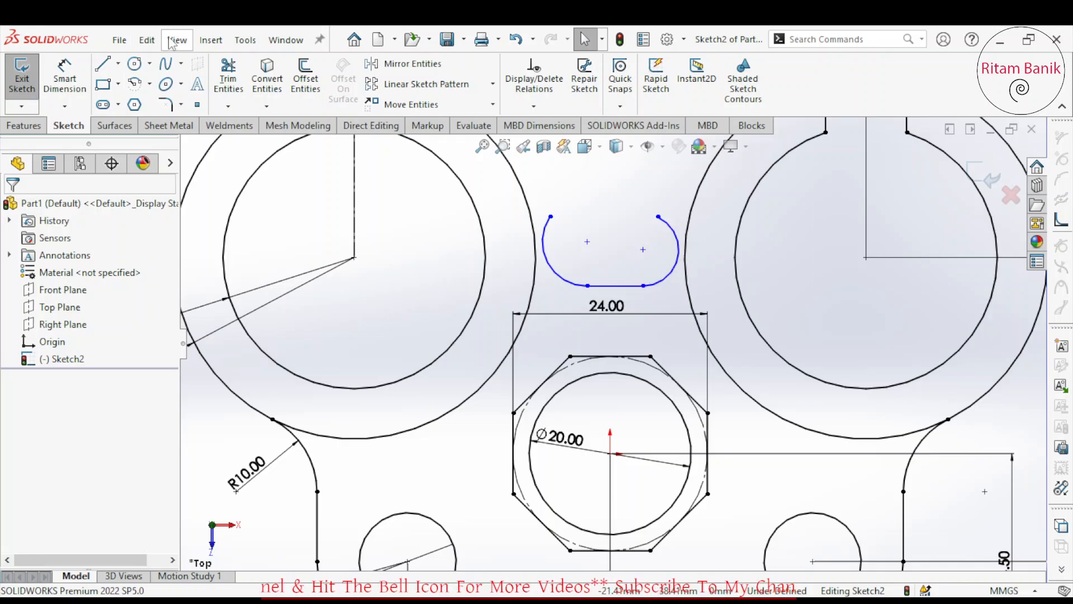
Dimension the radii of the new arcs between the rings as 6 mm for the right arc and 5 mm for the left arc
click(82, 88)
click(675, 273)
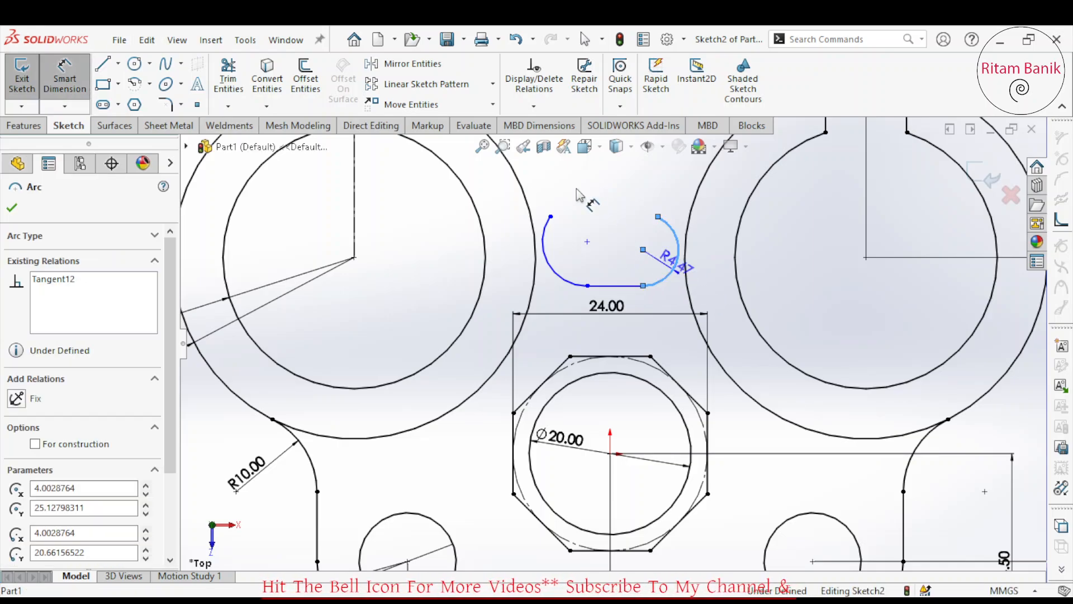
click(559, 176)
text(6)
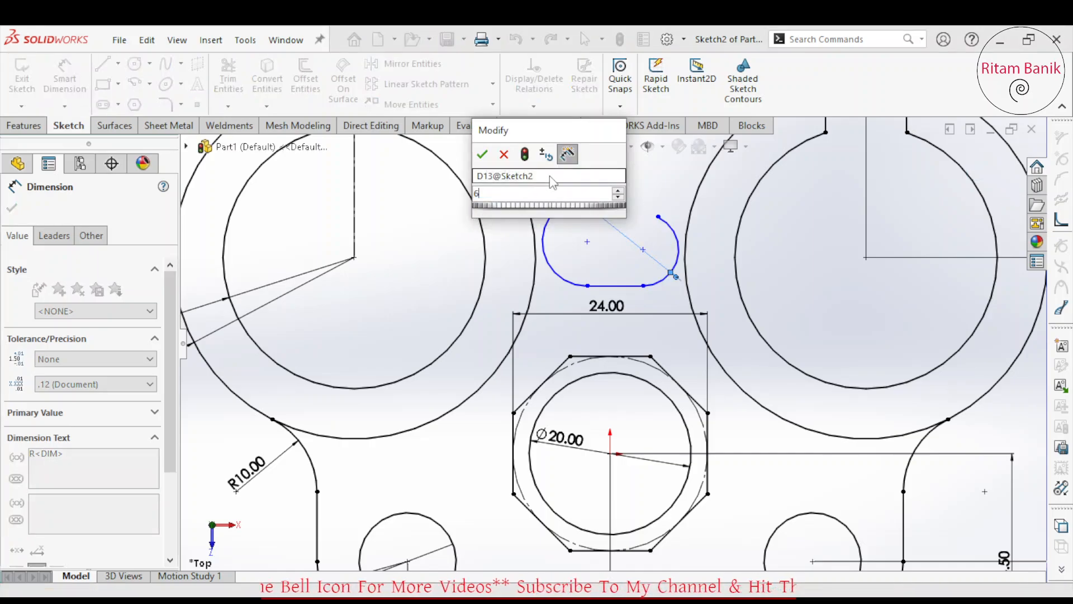
key(Return)
click(561, 275)
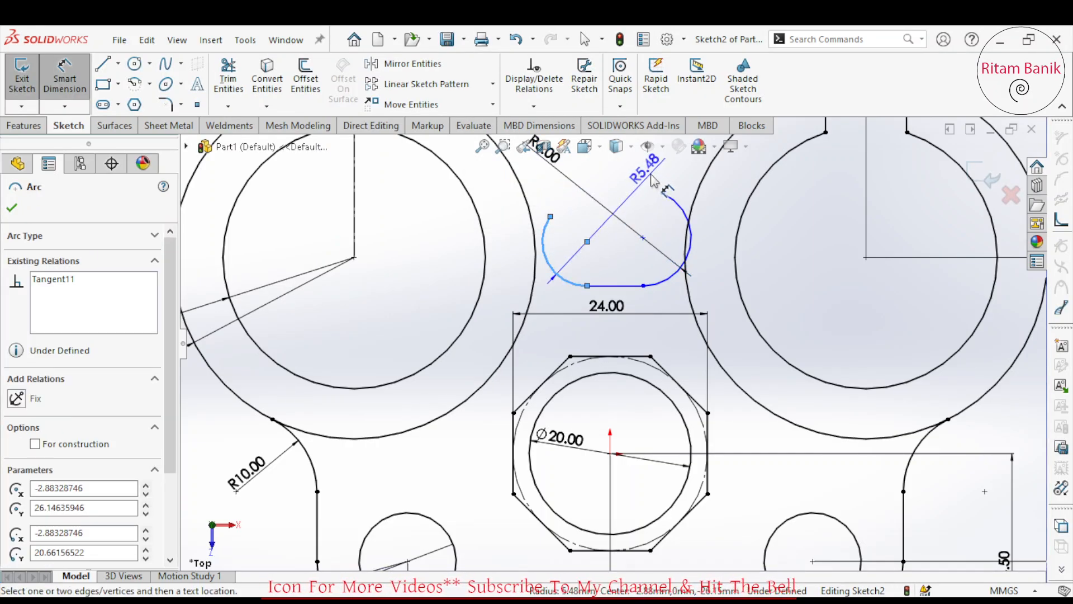
click(652, 187)
key(Return)
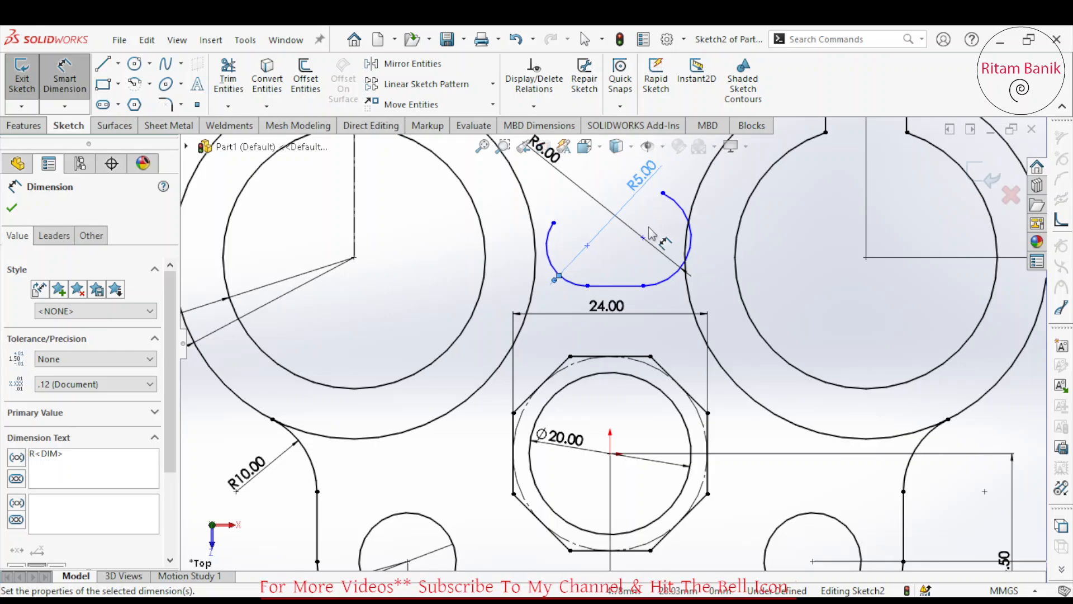
key(Escape)
Make the left R5 arc tangent to the outer arc of the left ring
click(551, 263)
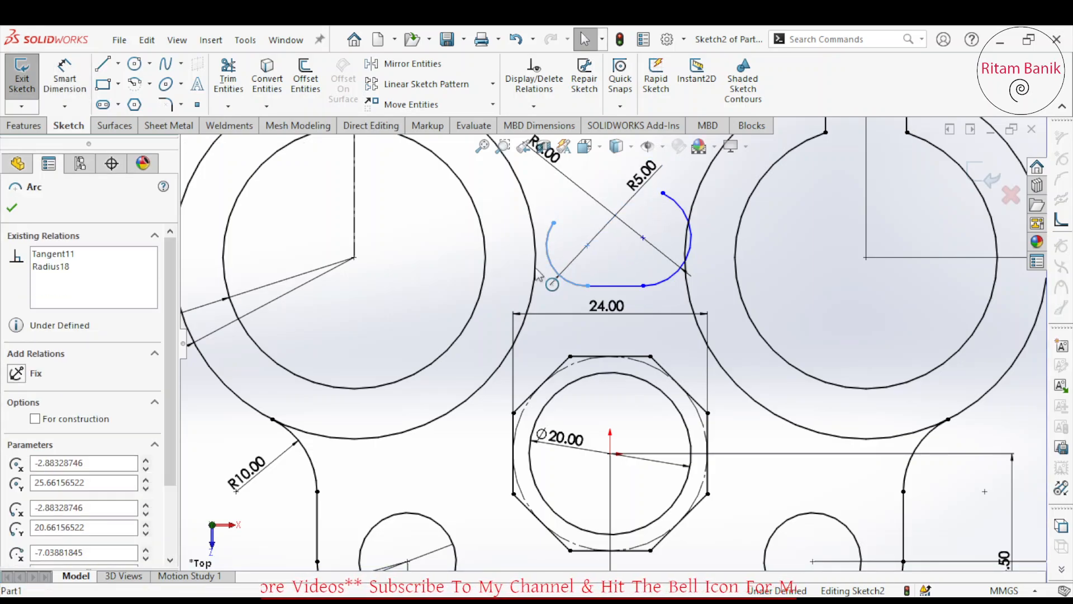
ctrl+click(192, 352)
click(16, 485)
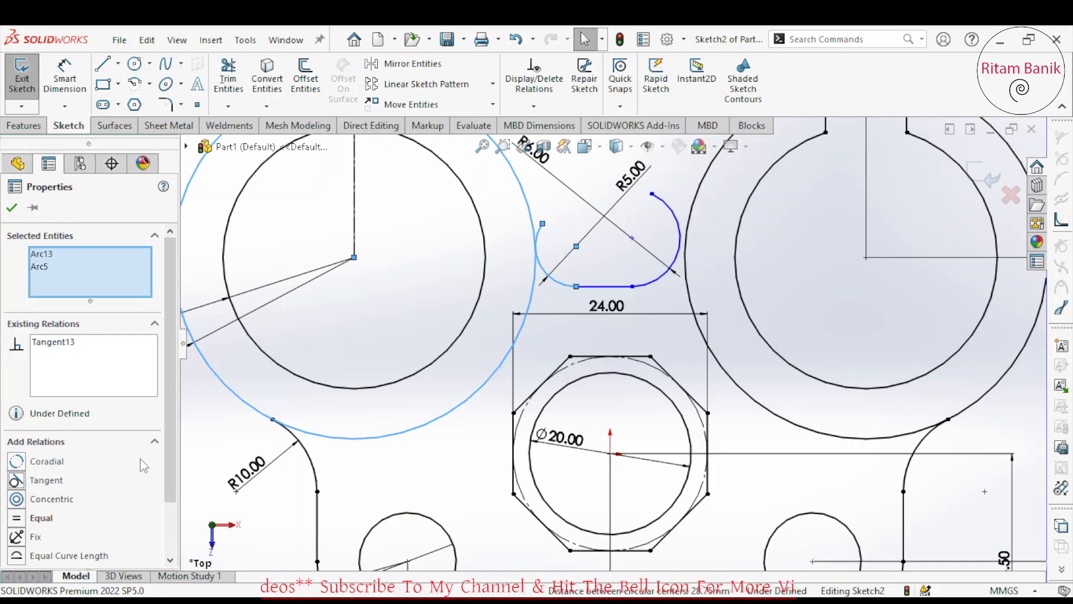
key(Escape)
Make the R6 arc of the bridge tangent to the outer arc of the right ring
click(677, 246)
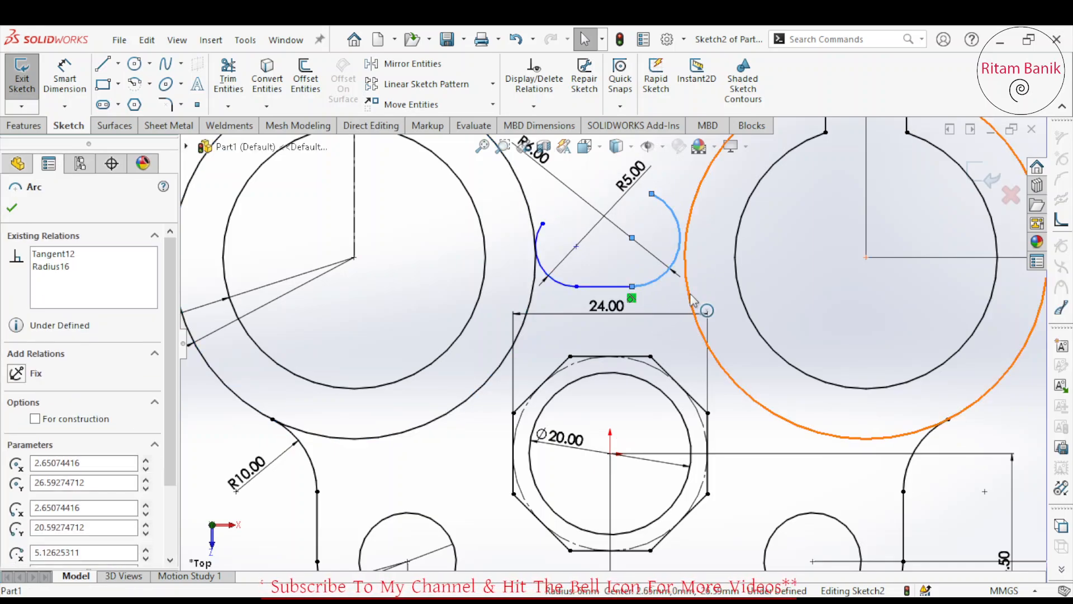
ctrl+click(687, 268)
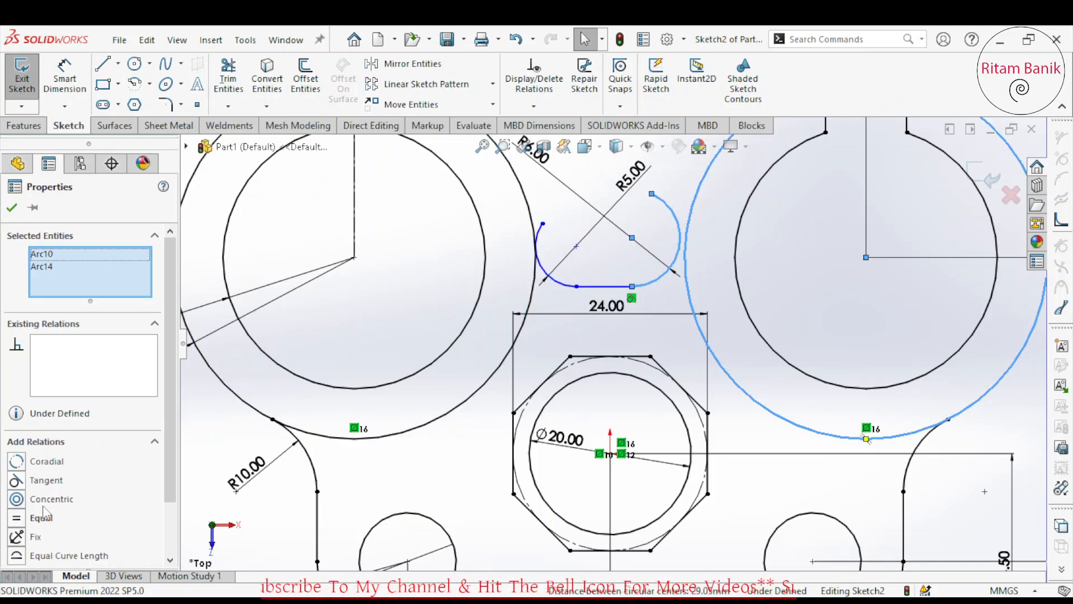
click(25, 482)
key(Escape)
Make the free ends of the R6 and R5 arcs coincident with the outer arcs of the right and left rings
click(658, 195)
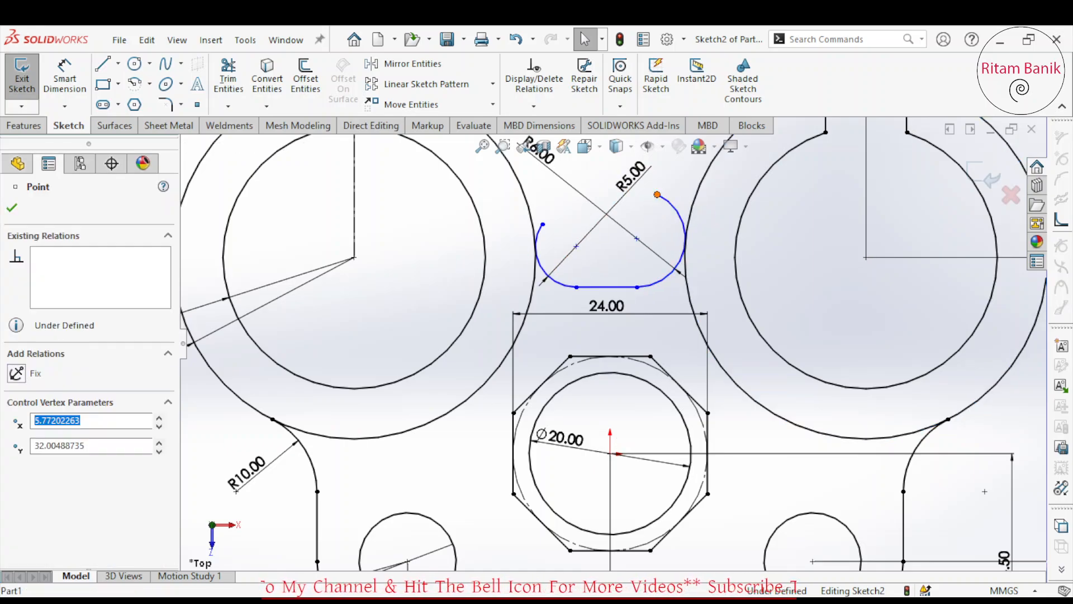
ctrl+click(690, 224)
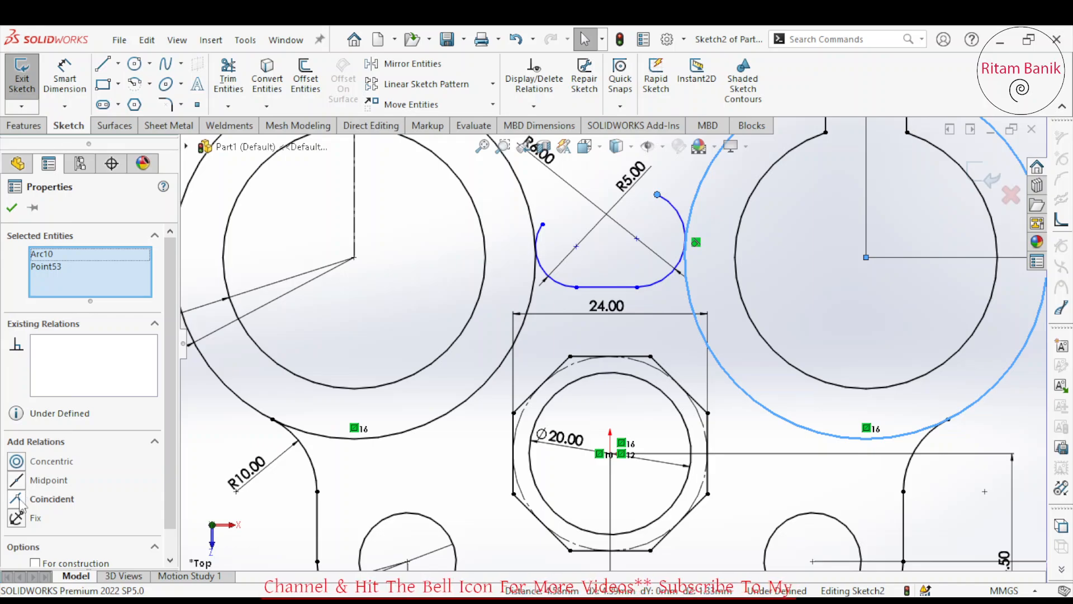
click(17, 498)
click(542, 225)
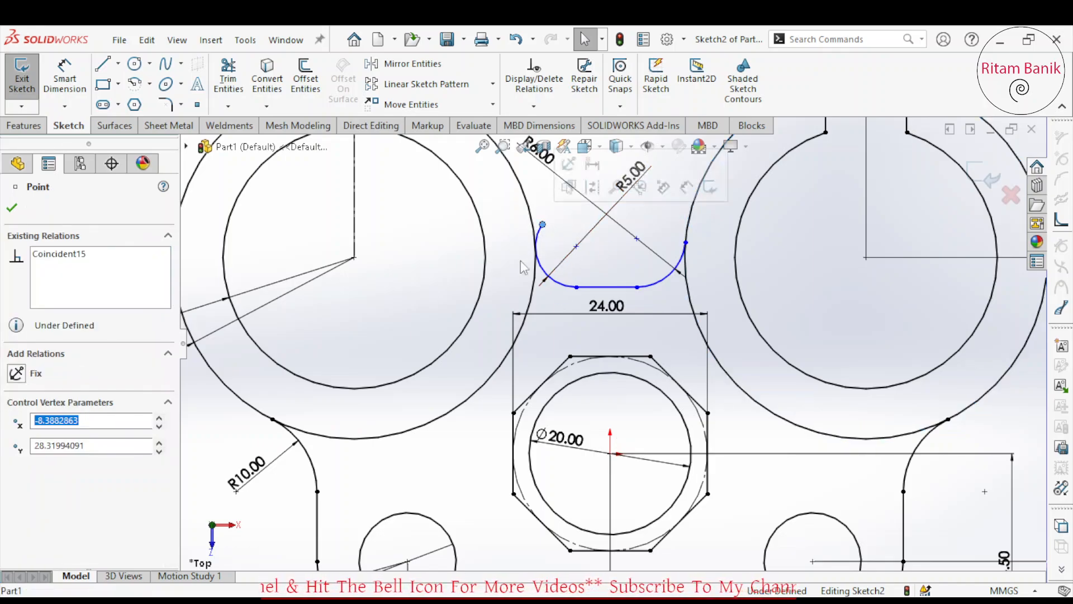
ctrl+click(533, 307)
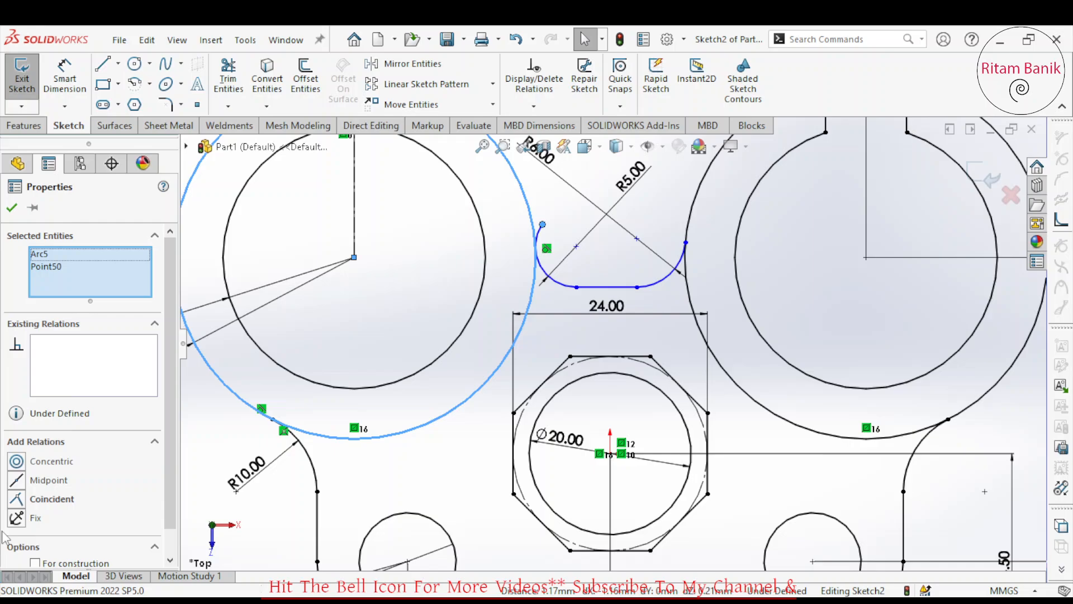
click(19, 500)
key(Escape)
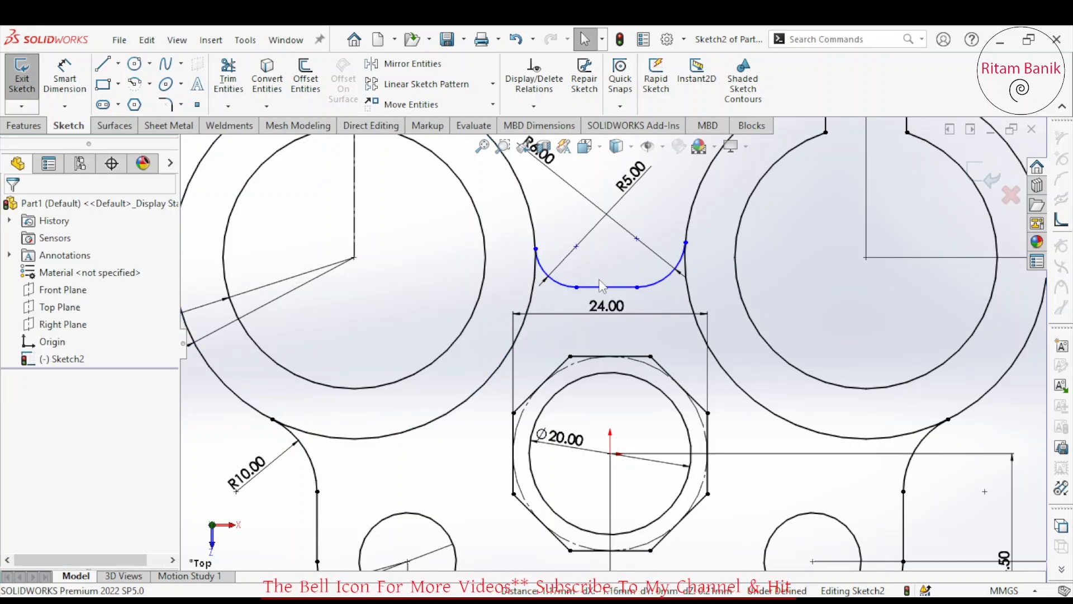
Dimension the vertical distance from the bridge's horizontal line to the right ring's centre as 4.20 mm
click(47, 89)
click(607, 287)
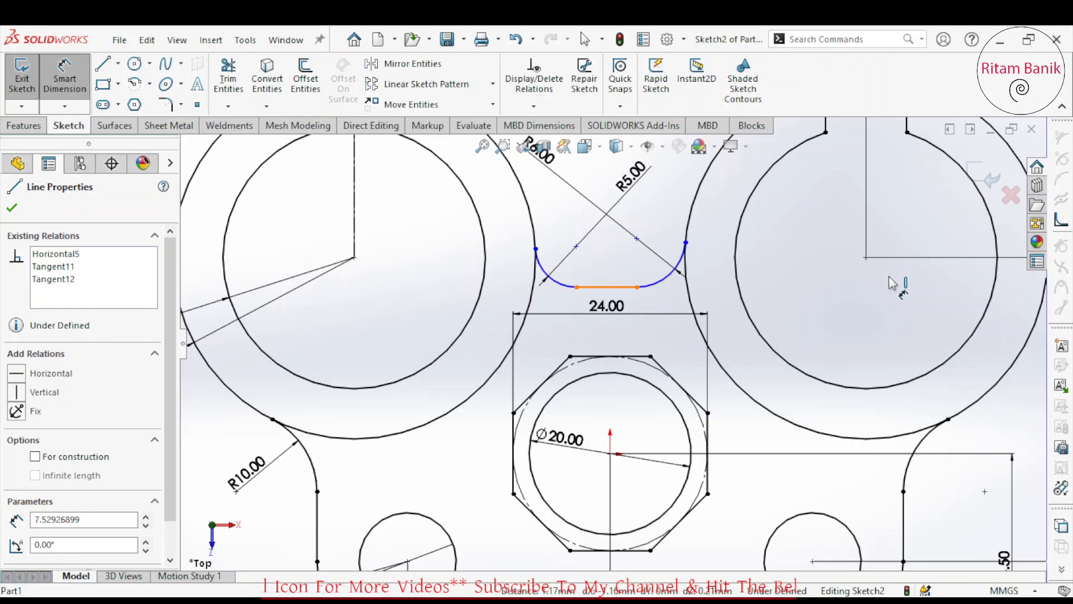
click(866, 257)
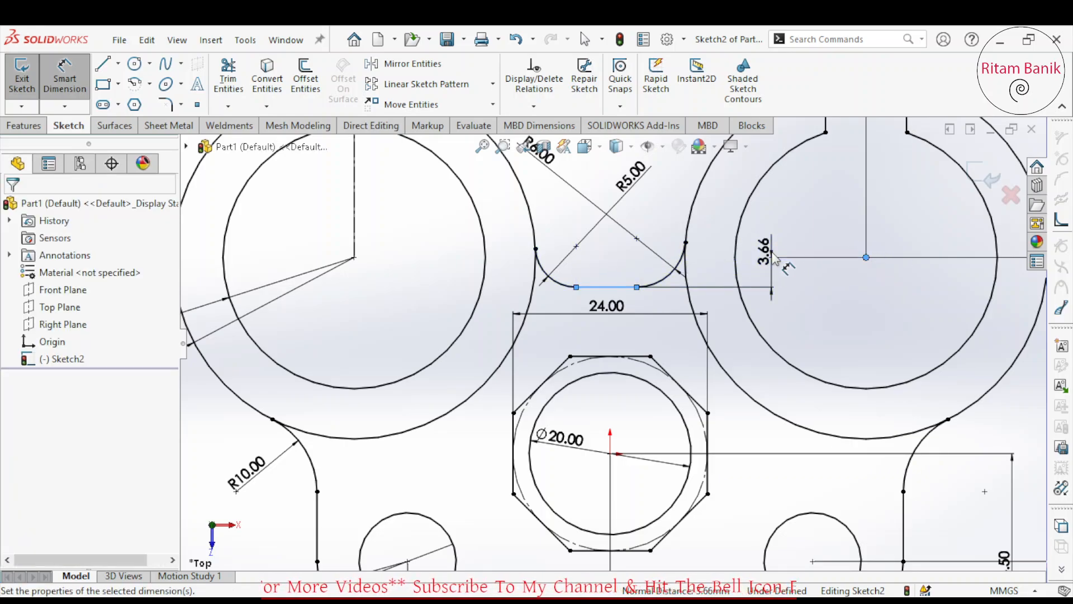
click(774, 257)
key(Return)
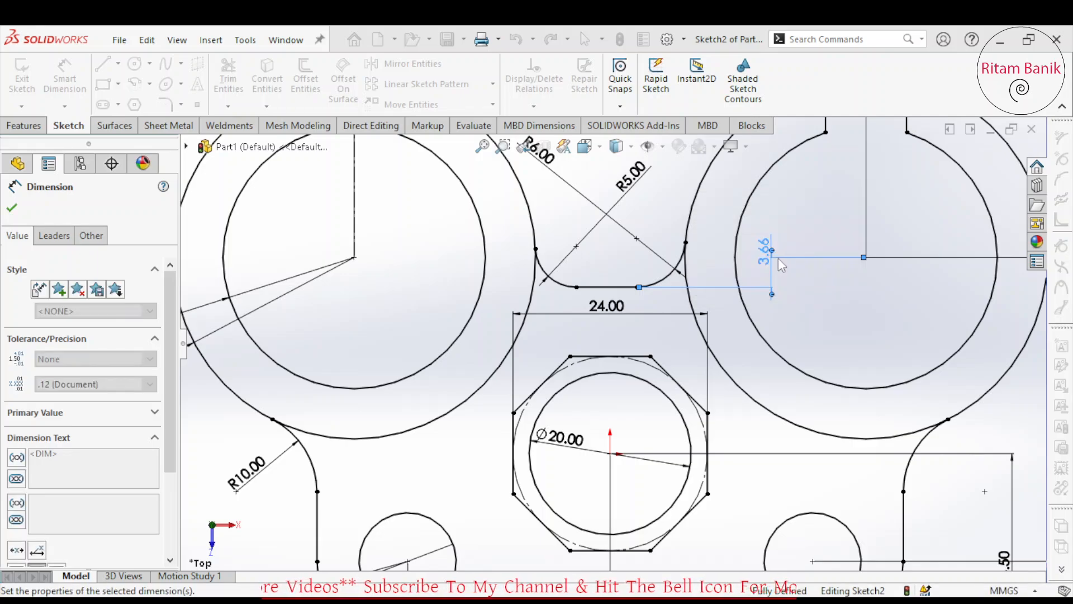
key(Escape)
scroll(894, 271, up, 4)
scroll(902, 257, down, 3)
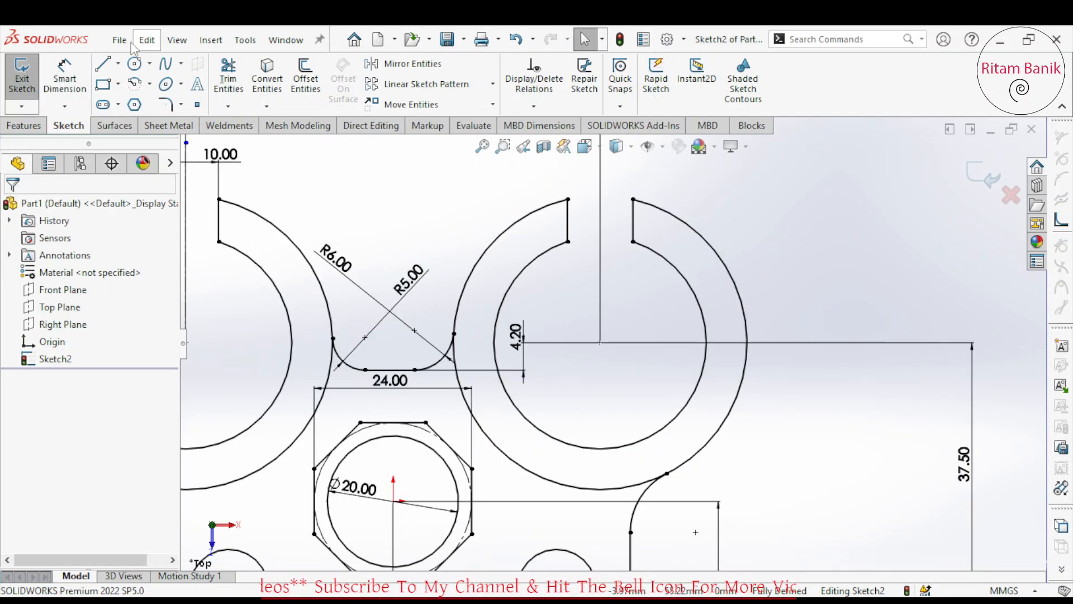
Sketch a horizontal line across the right ring's band at centre height, from its outer arc to its inner arc
click(103, 64)
click(747, 342)
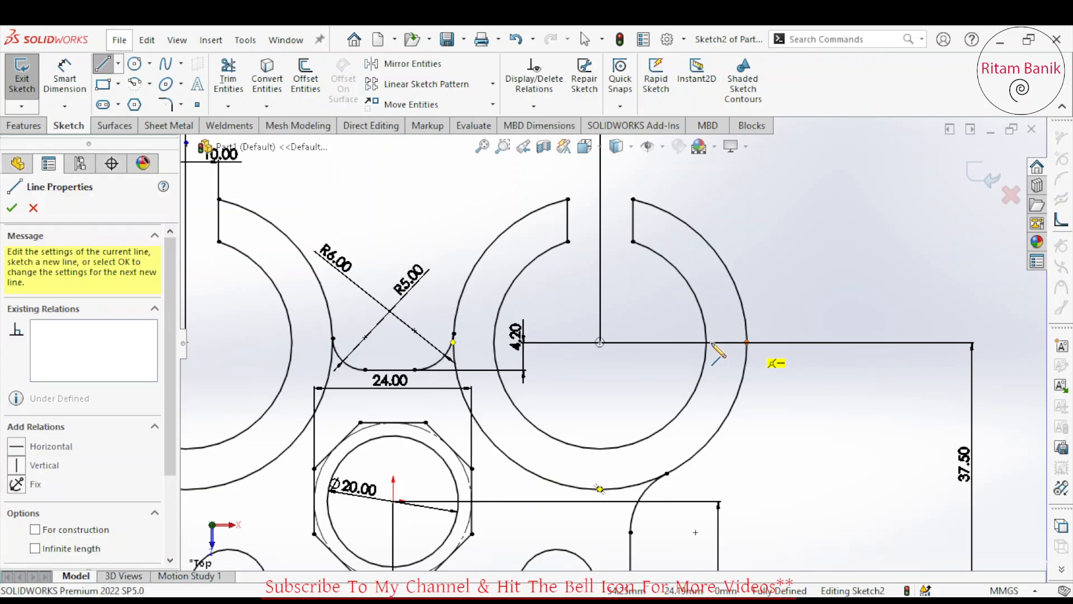
double_click(707, 342)
key(Escape)
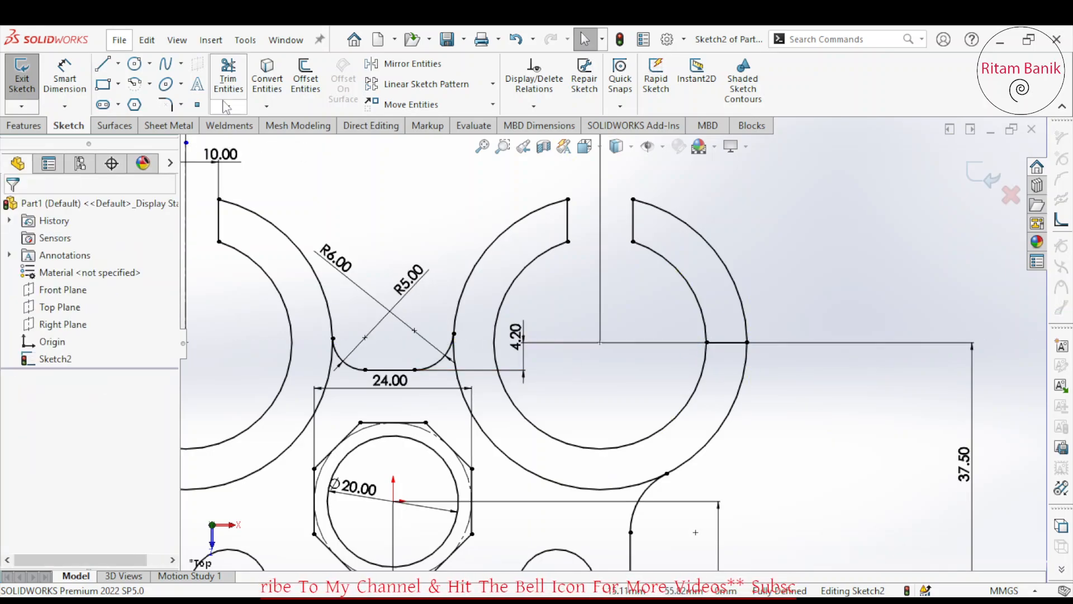
Trim away the right ring's upper-right inner and outer arcs and the slot's right edge with Power trim
click(228, 83)
drag(688, 183, 647, 279)
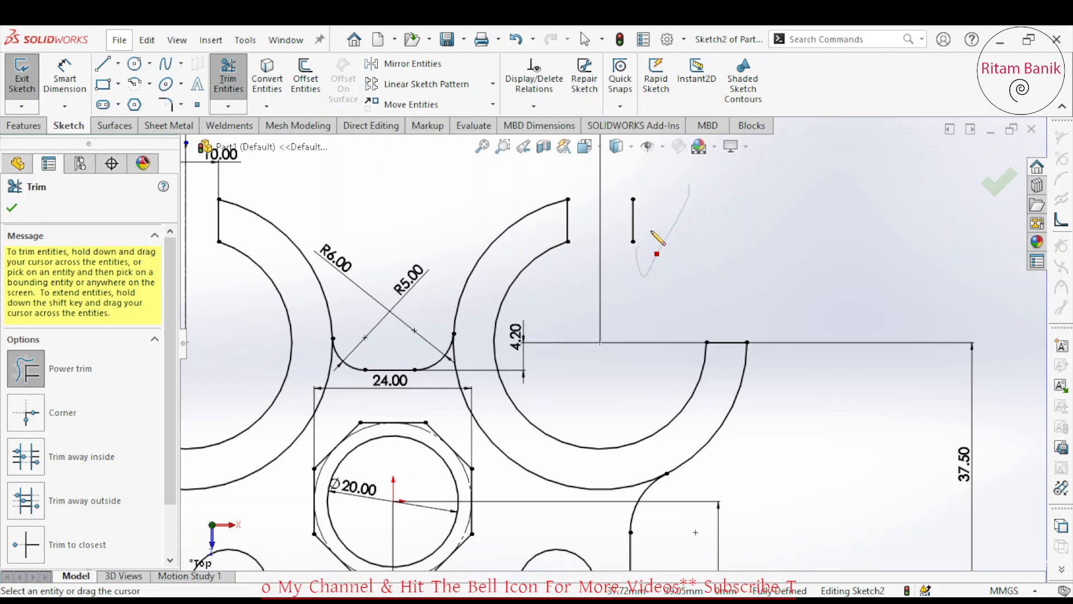
key(Escape)
Extrude the base region and both ring regions of the sketch 5 mm, viewing the model in isometric
key(f)
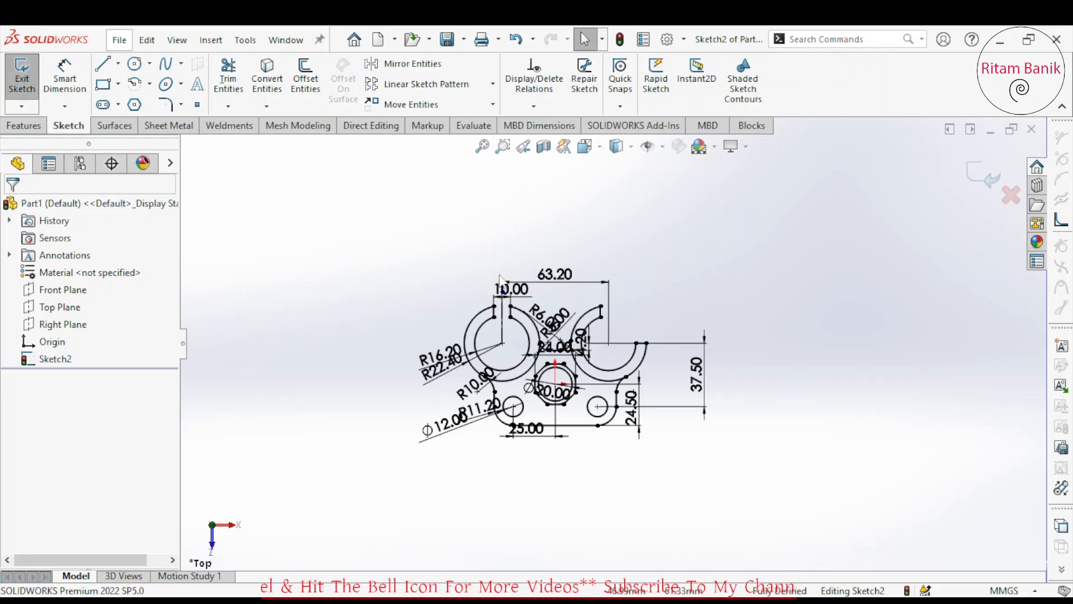
mouse_move(614, 376)
middle_down()
mouse_move(606, 271)
mouse_move(587, 319)
middle_up()
key(space)
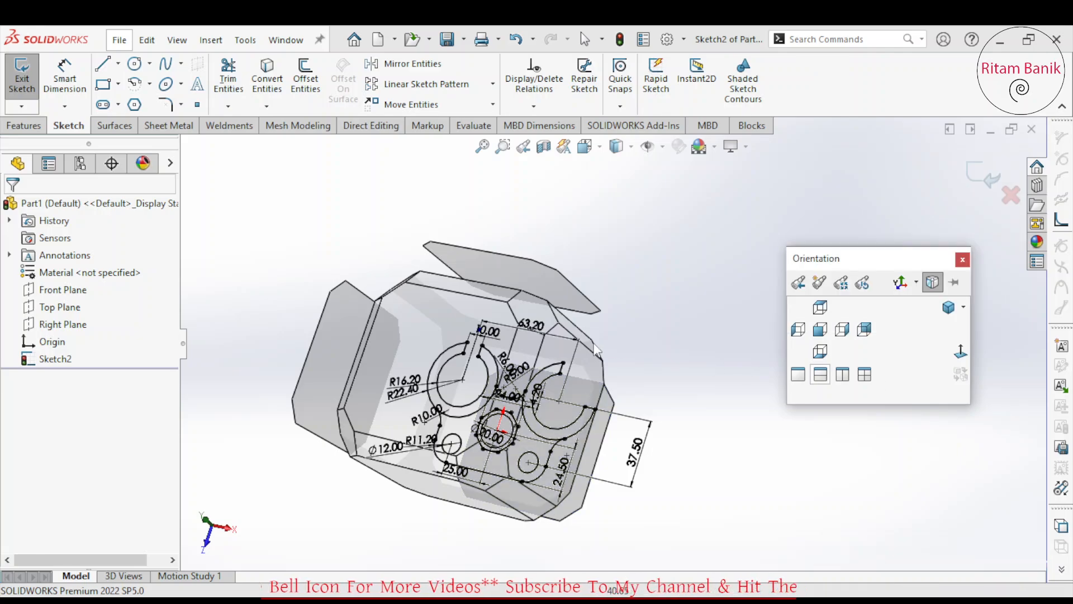
click(949, 307)
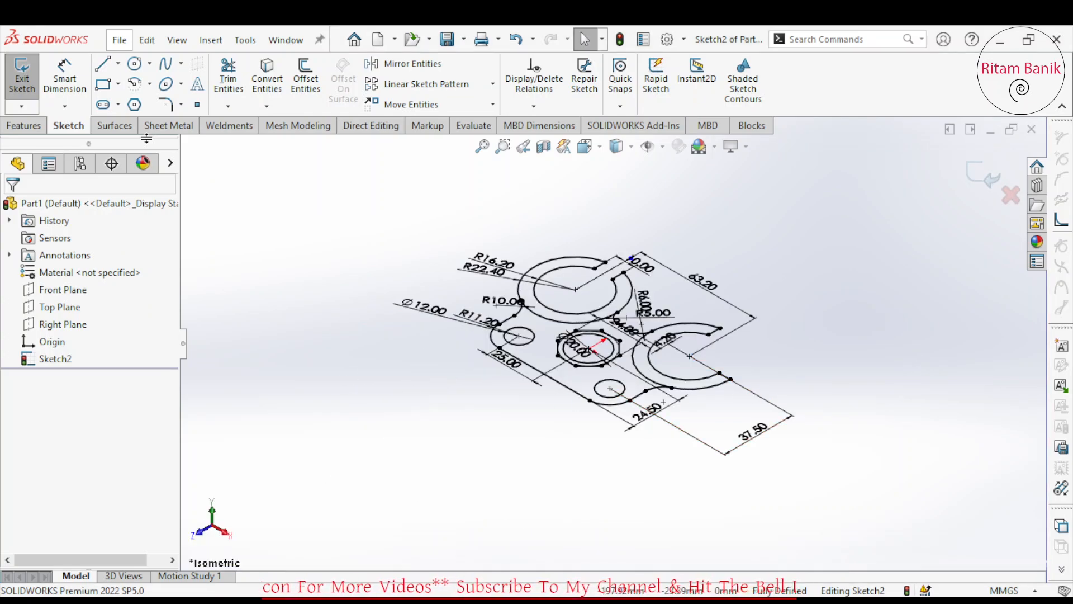
click(24, 125)
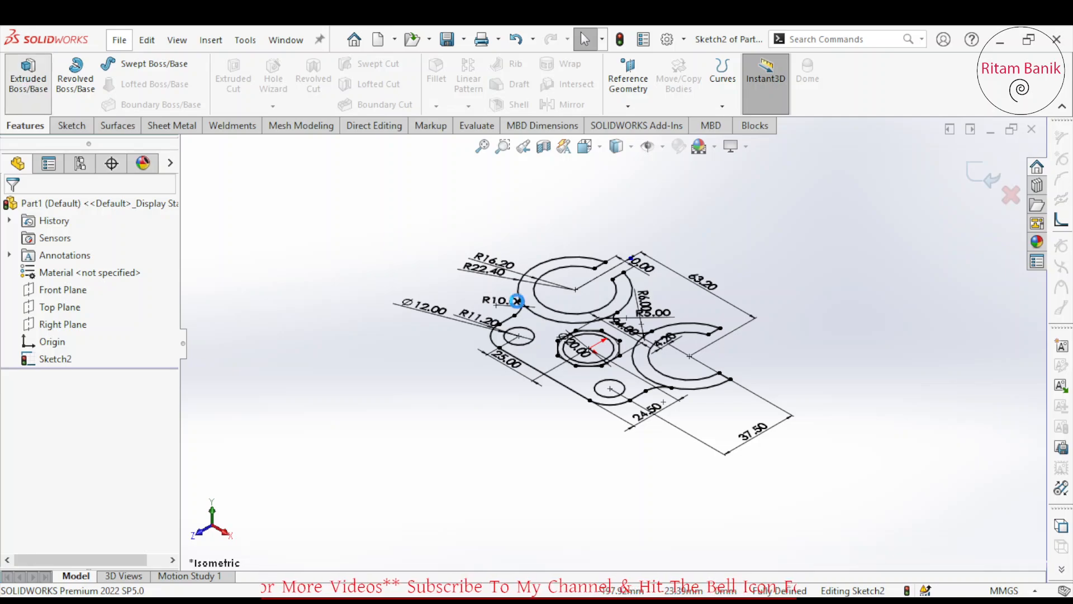
click(589, 381)
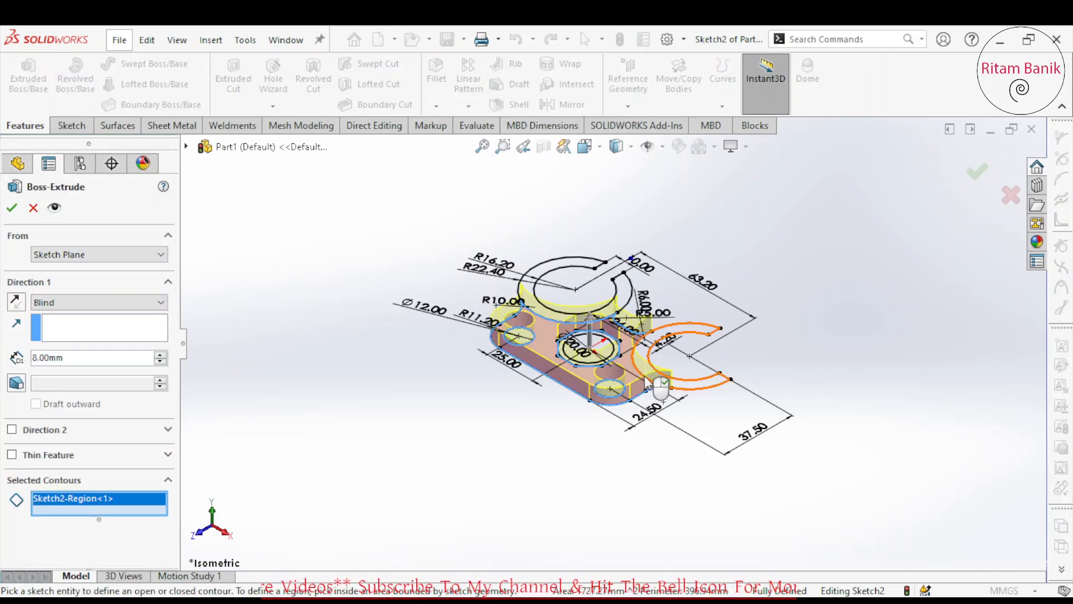
click(693, 391)
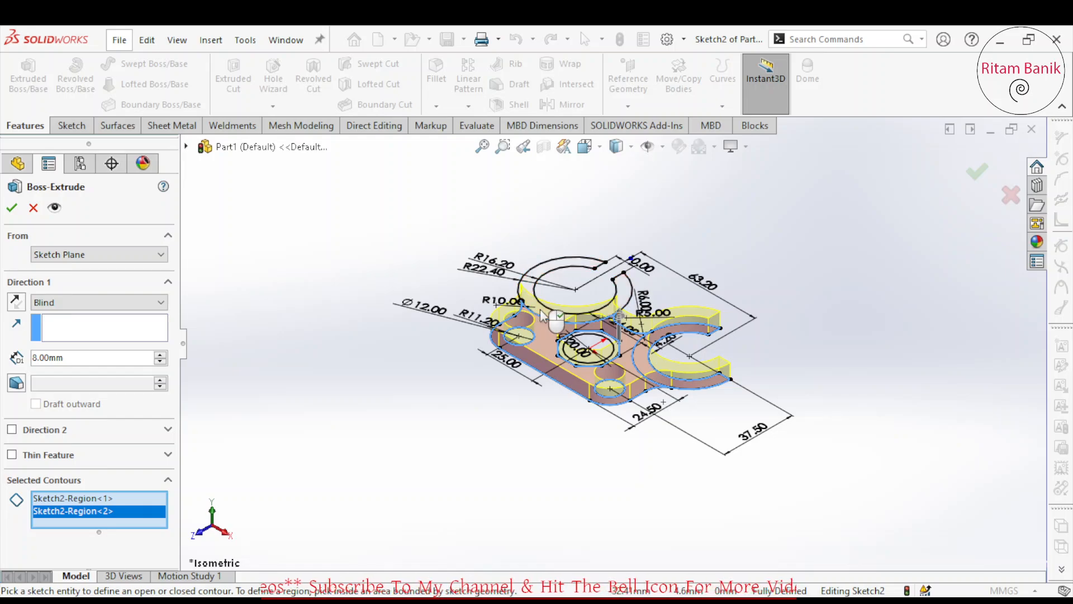
click(542, 317)
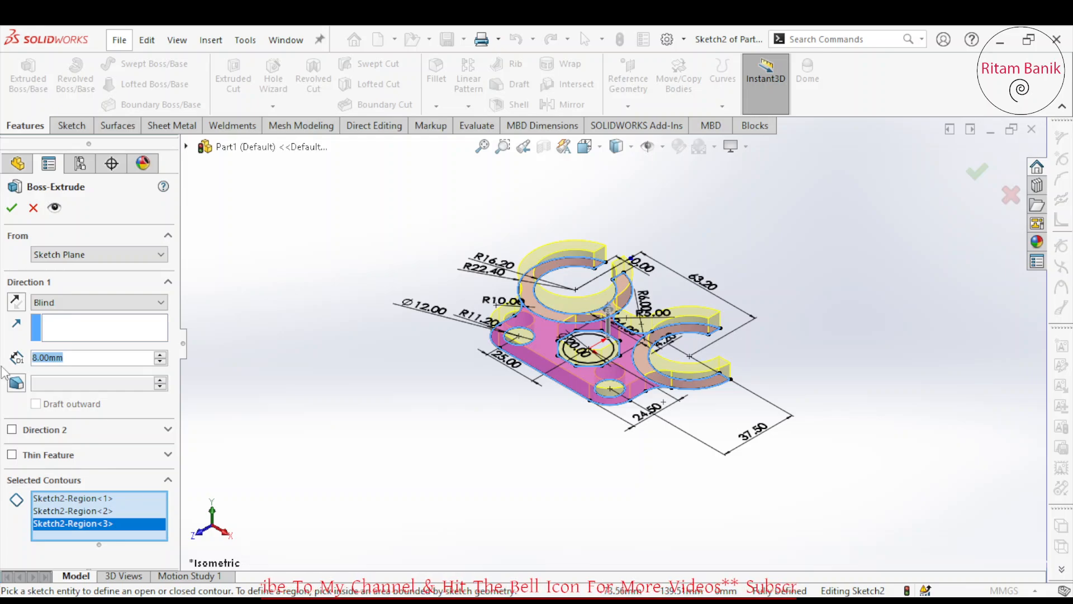
text(5)
key(Return)
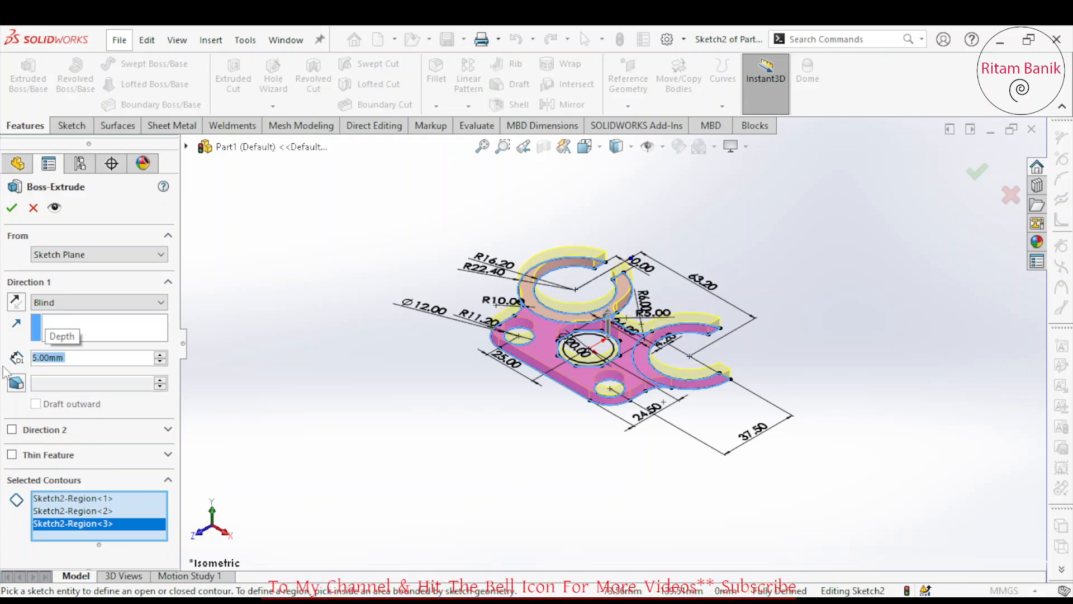
click(12, 208)
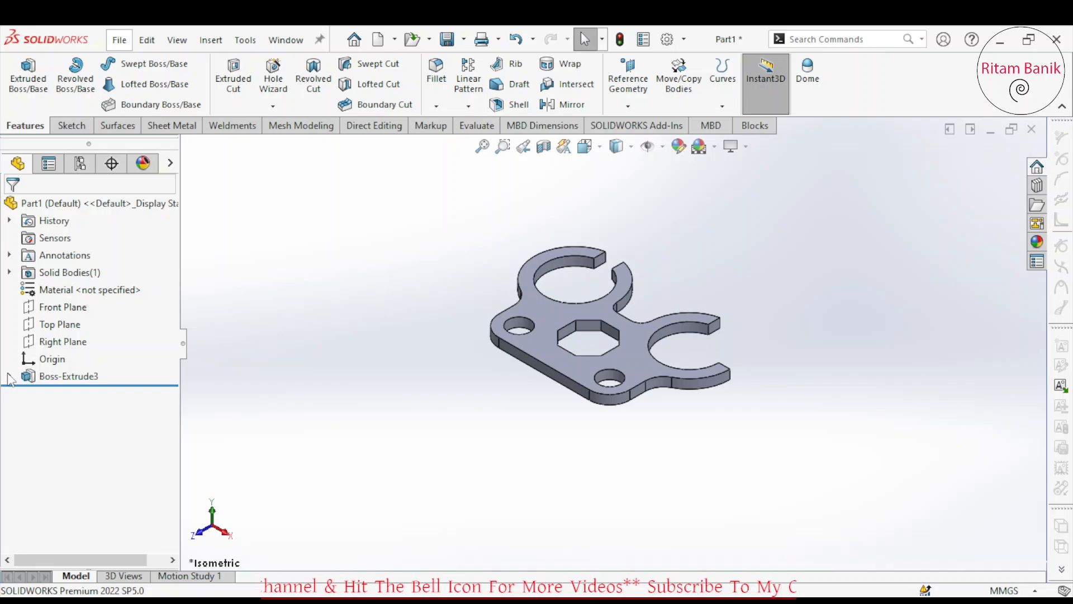
Extrude the region between the octagon and the 20 mm circle of the same sketch 8 mm, merged with the body
click(9, 376)
click(73, 393)
click(30, 95)
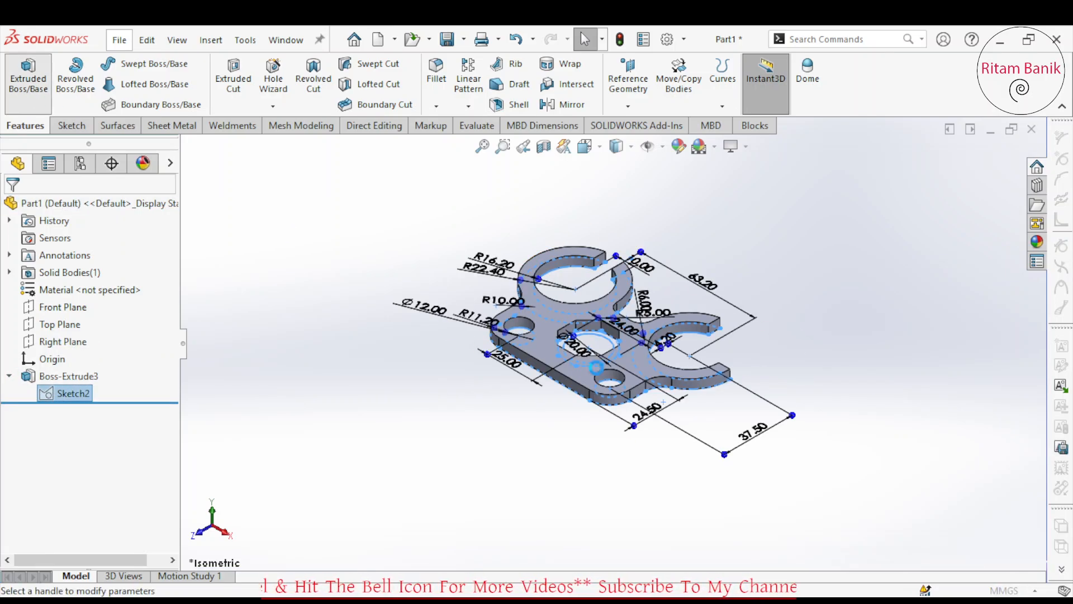
scroll(615, 347, down, 10)
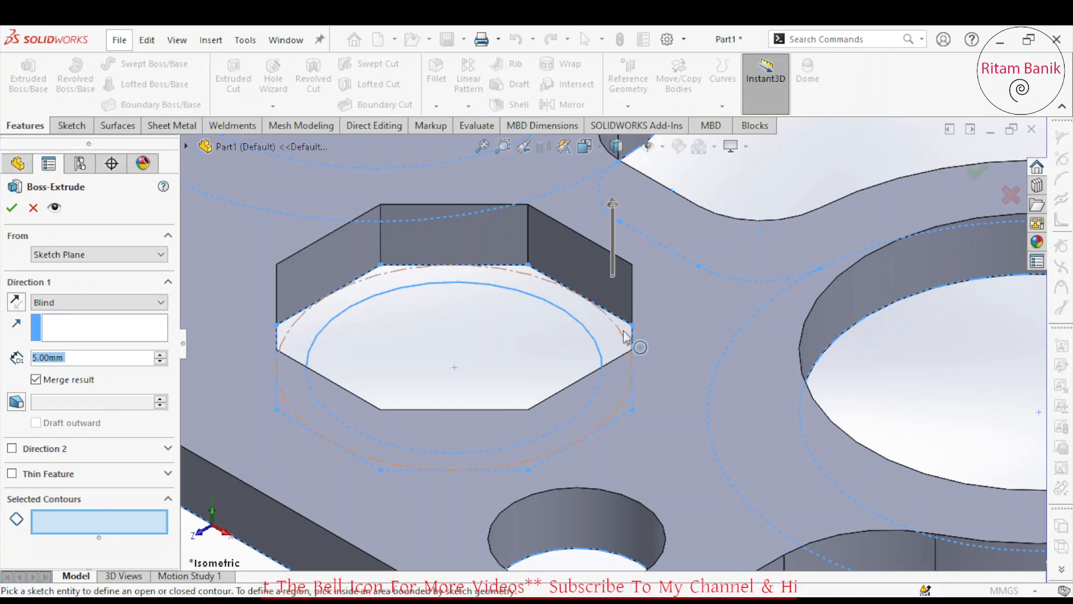
click(627, 354)
scroll(628, 354, up, 10)
scroll(593, 534, up, 5)
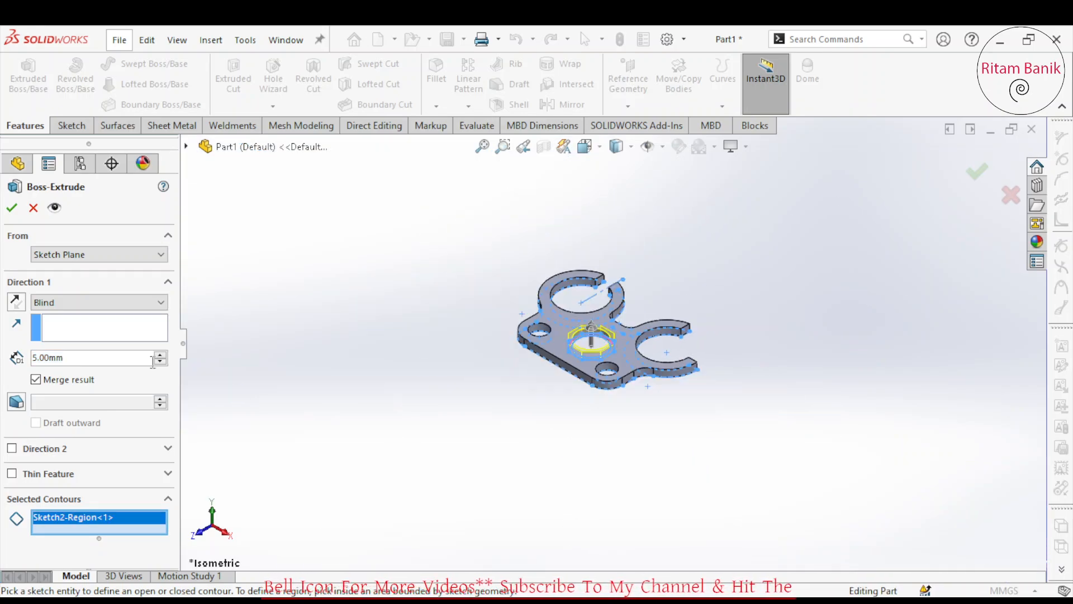
text(8)
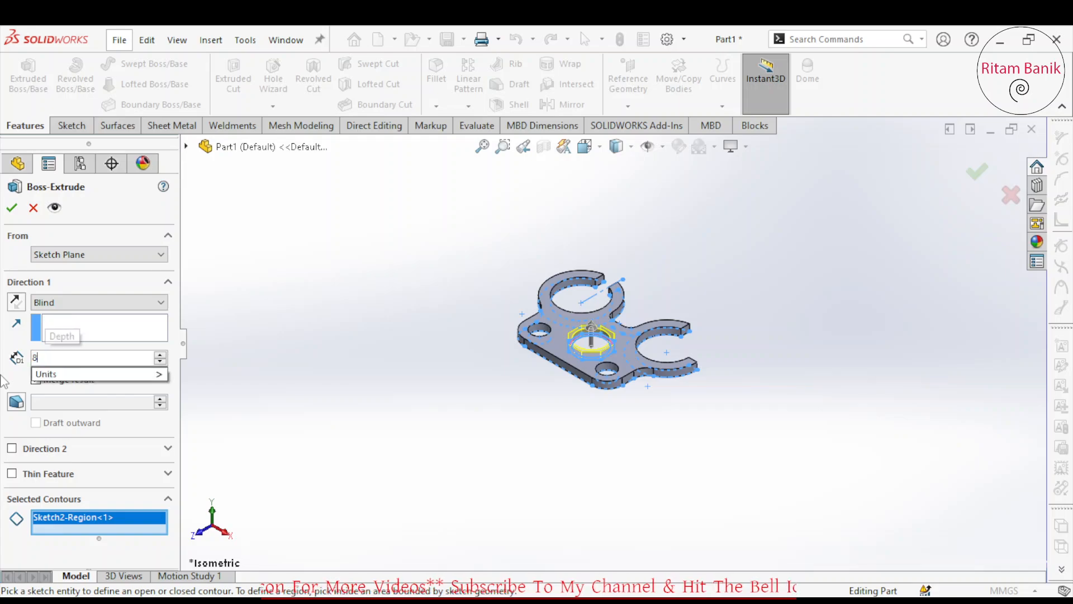
key(Return)
click(11, 207)
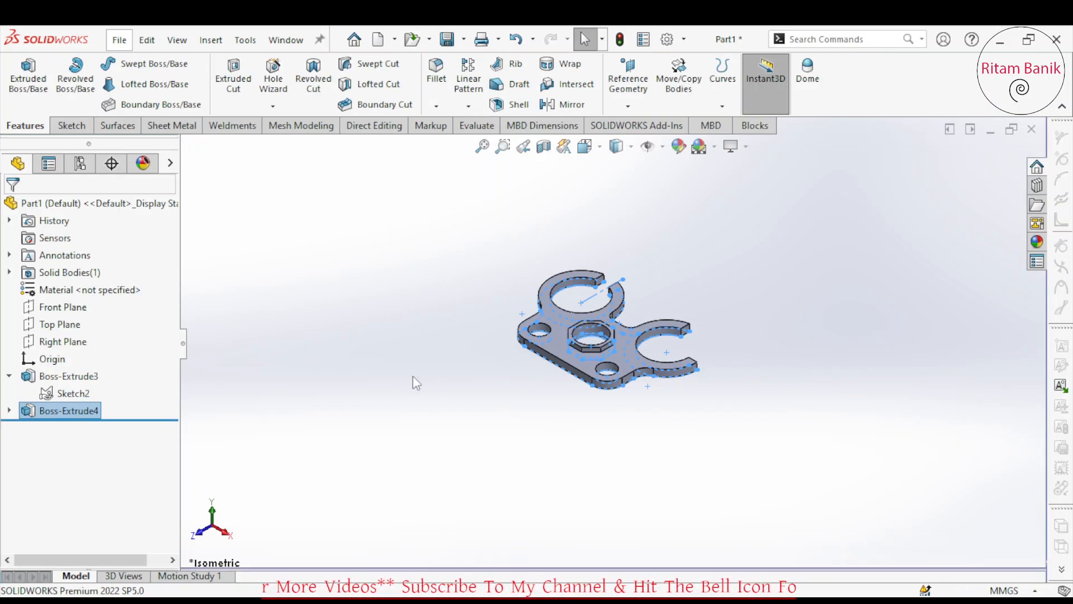
Show the part in isometric view and colour the plate's top face orange
key(space)
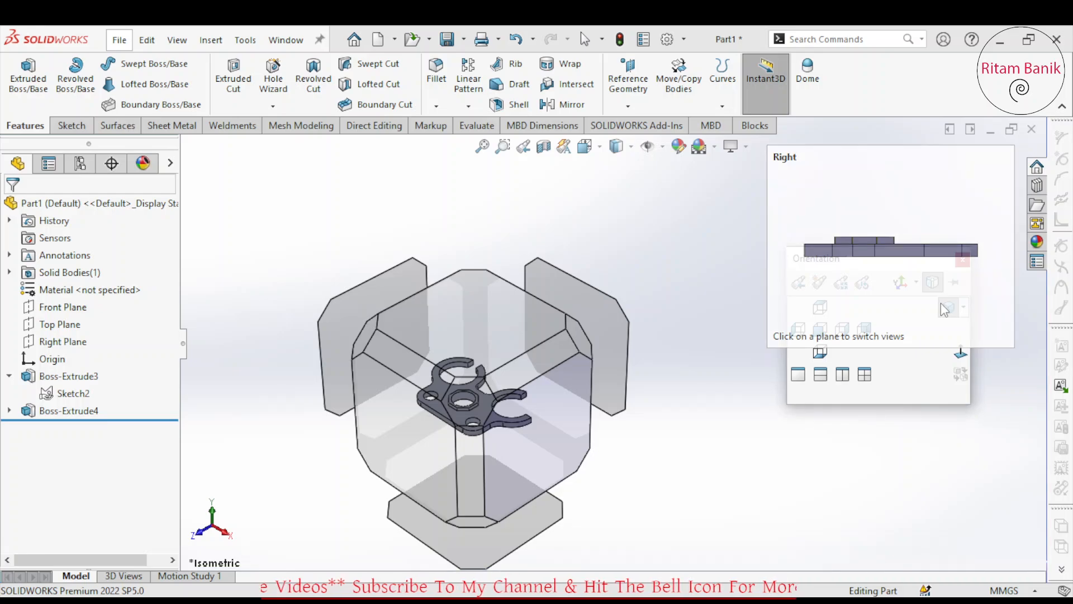
click(953, 313)
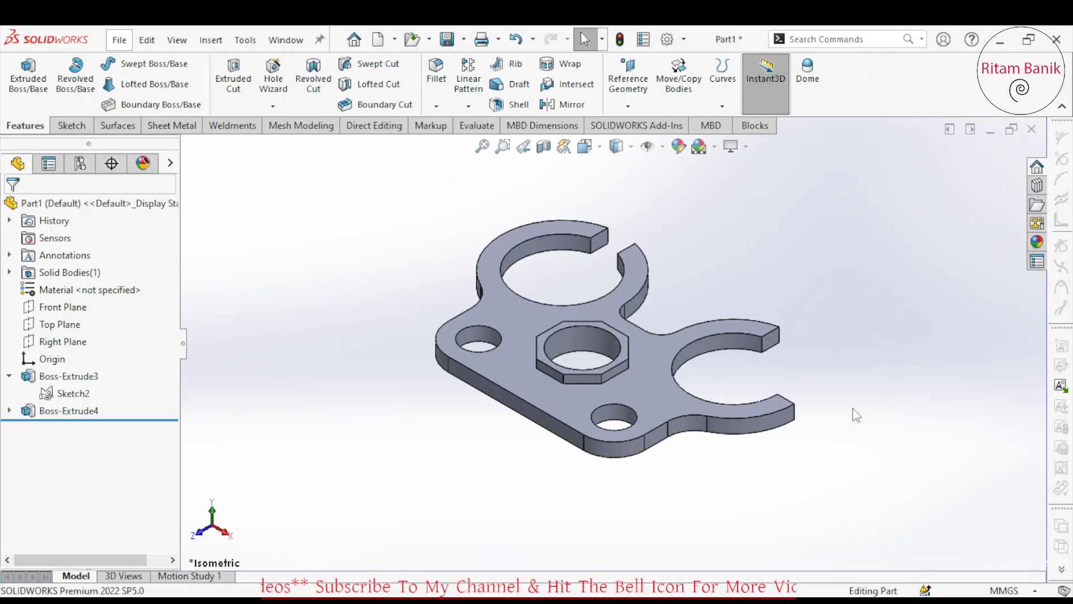
click(639, 381)
click(801, 311)
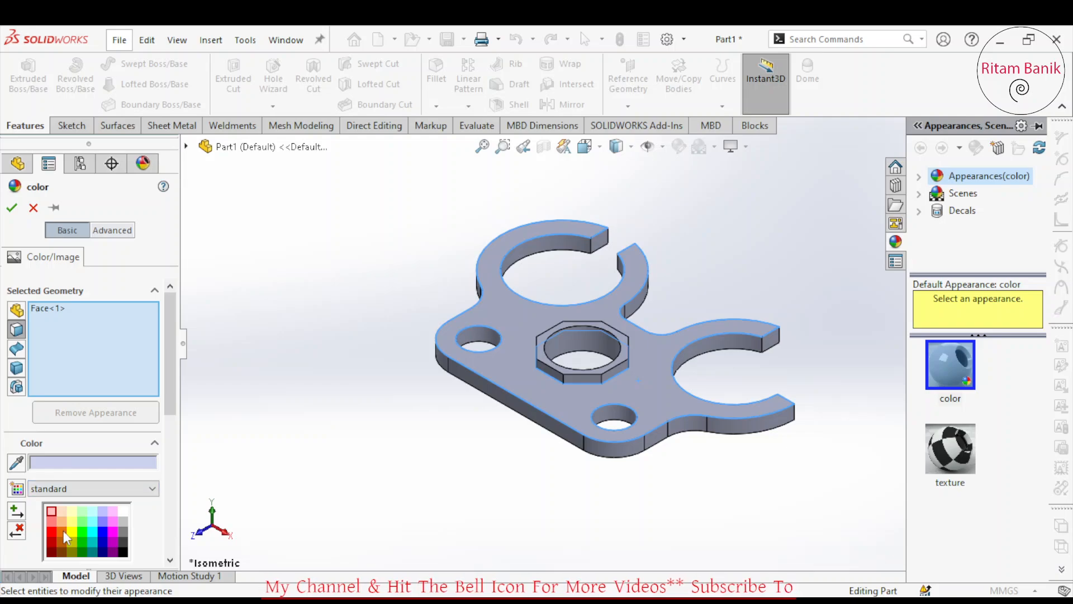
click(62, 531)
click(11, 208)
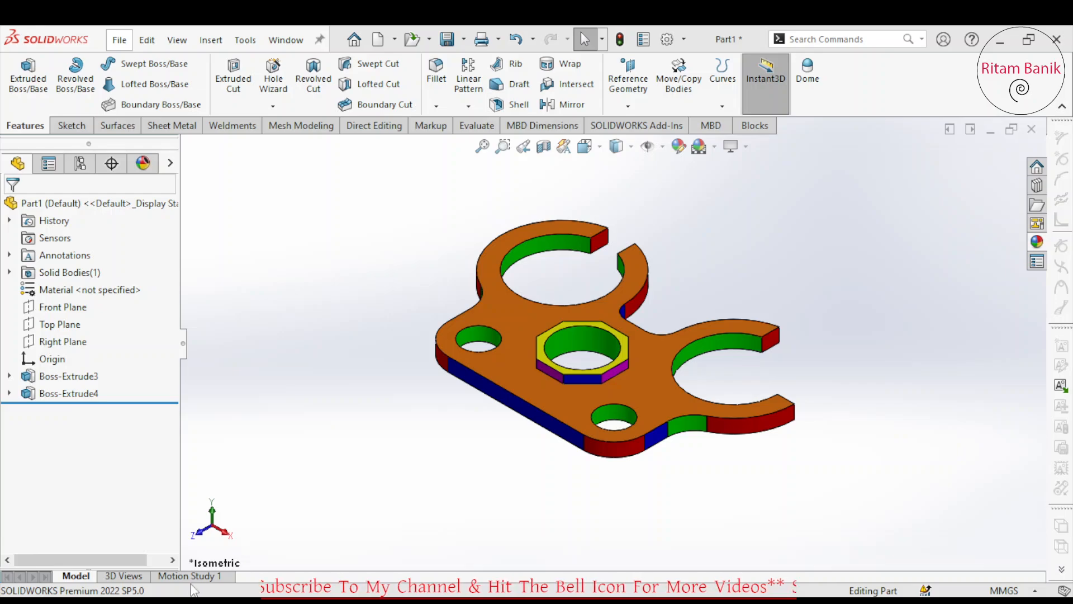
Create a motion study animation that rotates the model once clockwise about the Y-axis
click(222, 574)
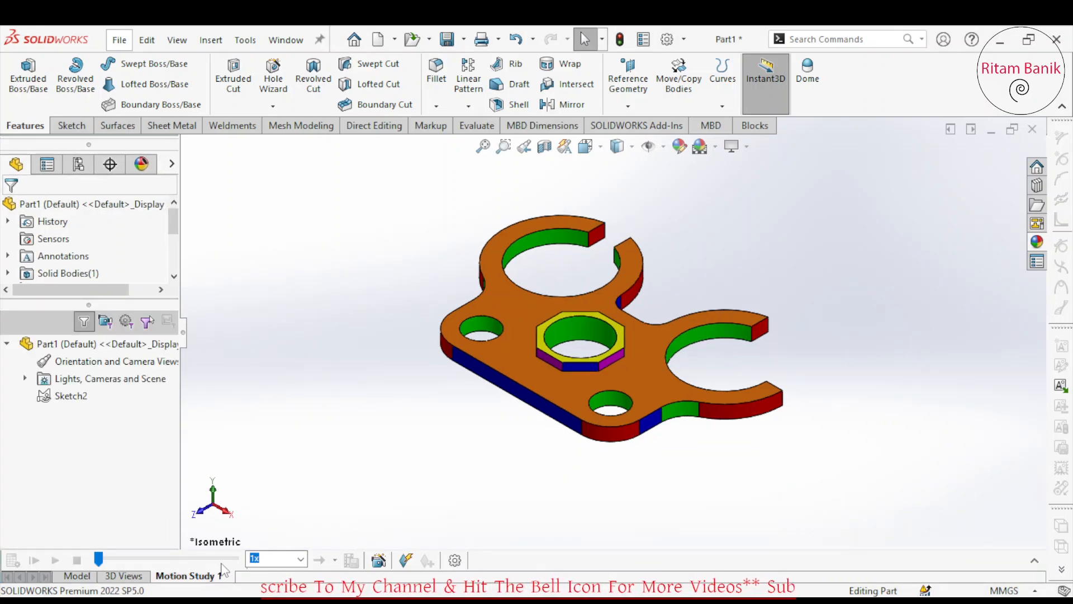
click(377, 560)
click(605, 486)
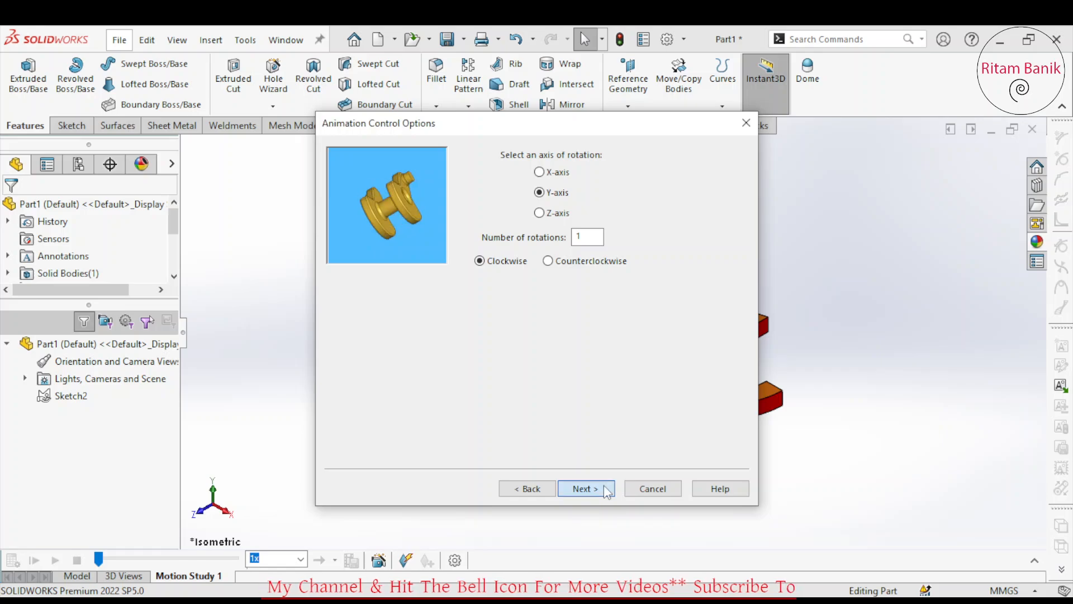
click(604, 485)
click(587, 488)
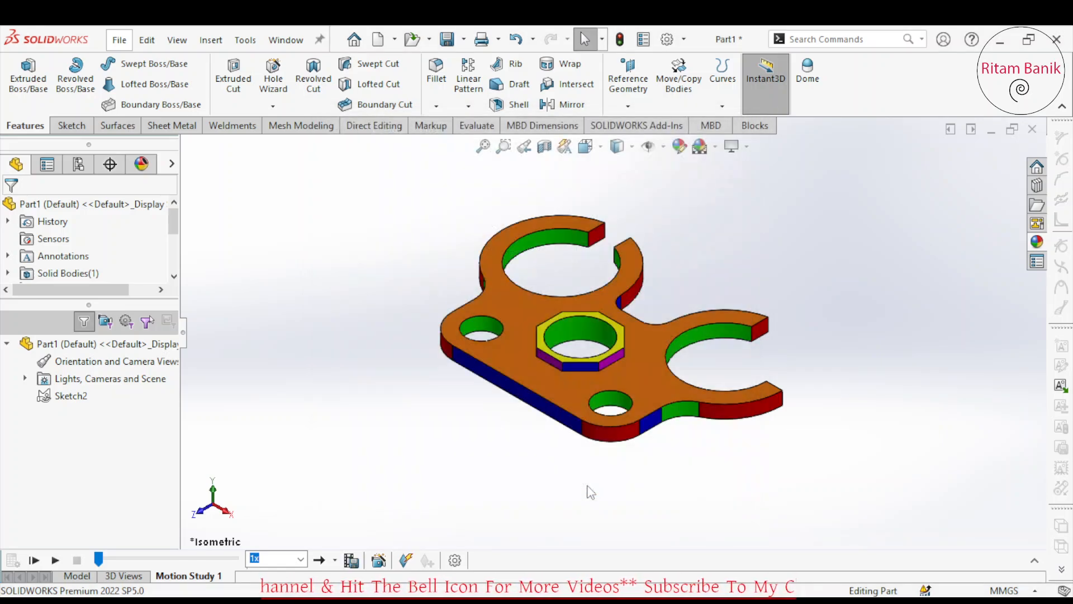
Start another model rotation animation in the motion study and proceed to its axis selection
click(378, 560)
click(585, 488)
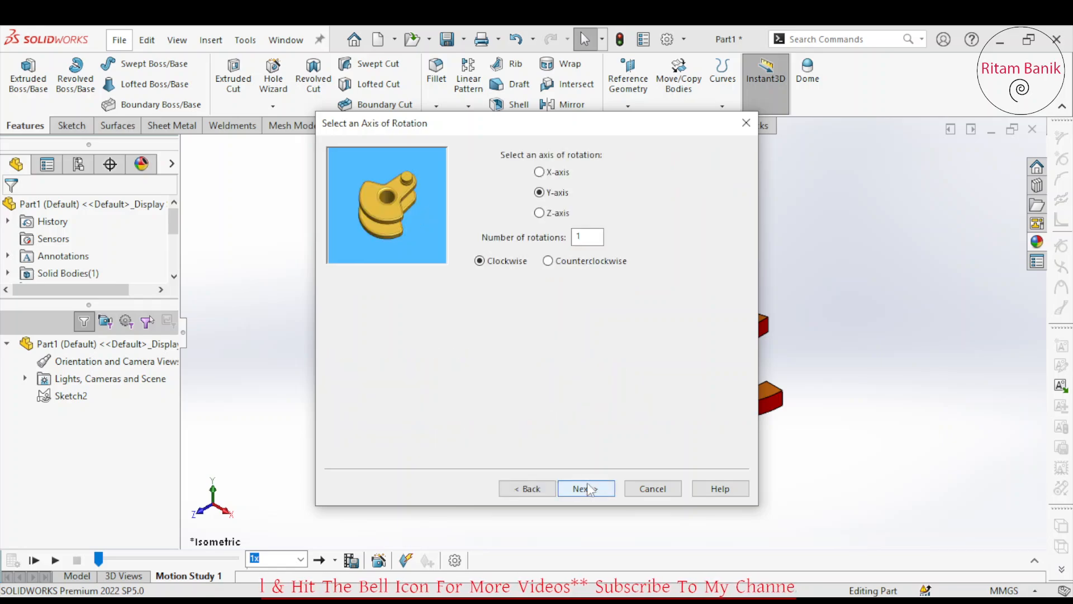